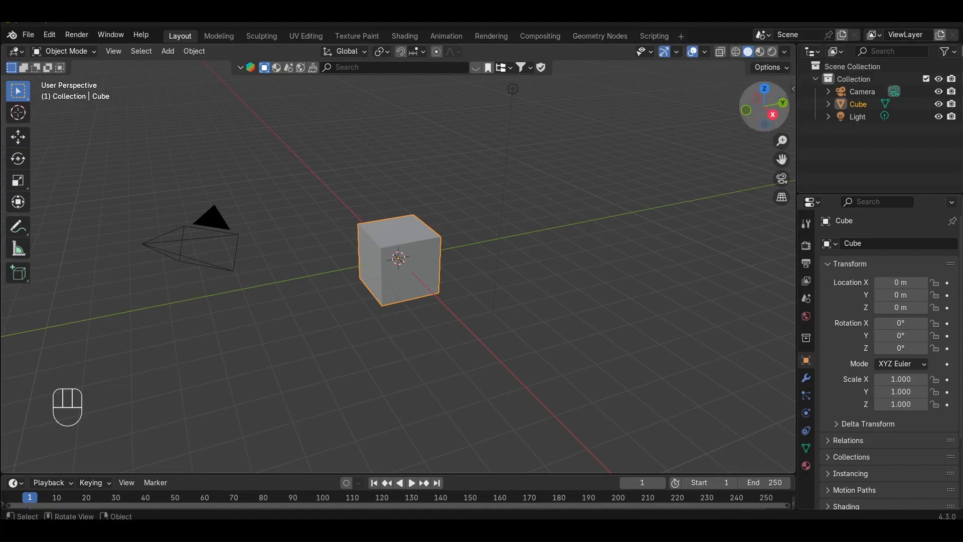
- Delete the default light and camera from the scene, leaving only the cube
middle_click_drag(627, 241, 537, 245)
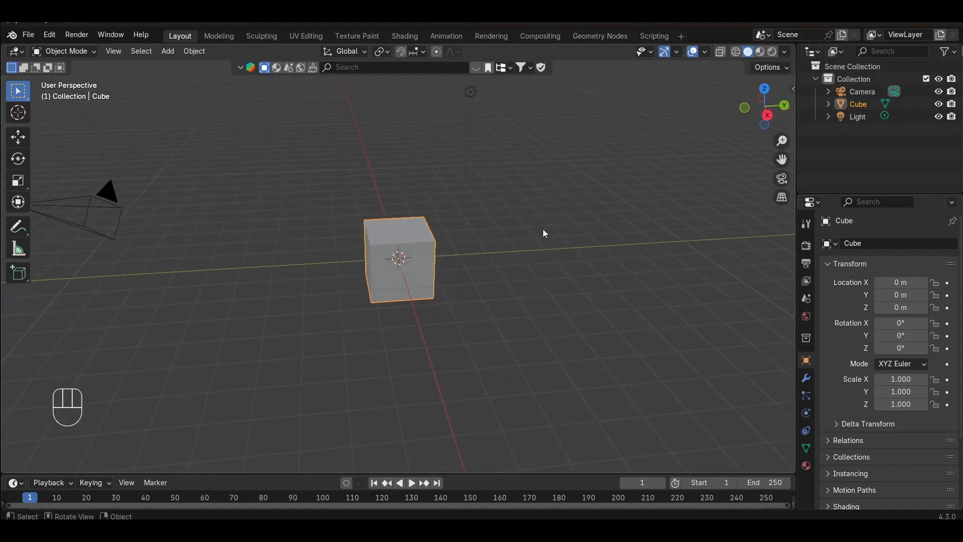
middle_click_drag(573, 189, 561, 183)
left_click(457, 157)
key("x")
left_click(406, 209)
left_click(251, 240)
key("x")
left_click(244, 245)
middle_click_drag(371, 246, 430, 245)
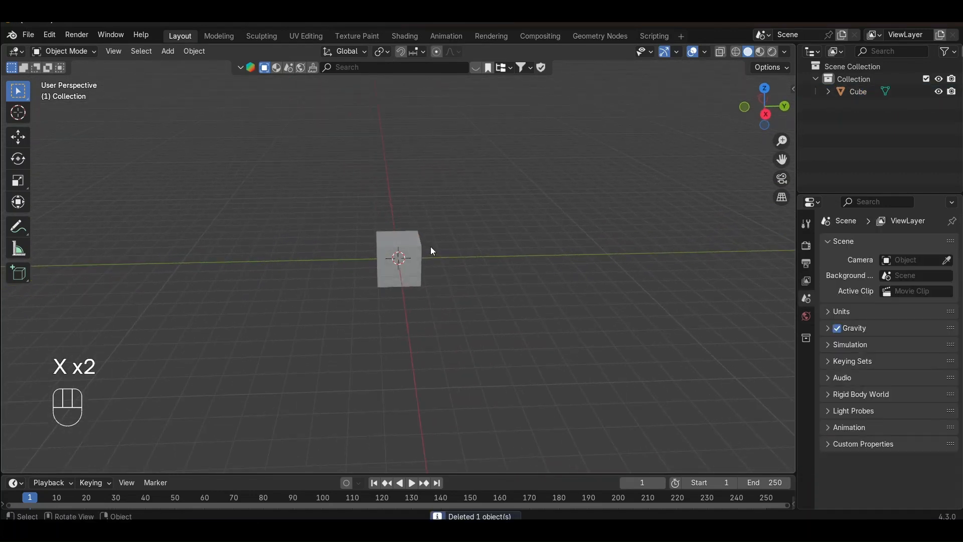
- Add the black cat plush picture as a reference image from the right orthographic view
scroll(430, 246, "up", 2)
left_click(766, 115)
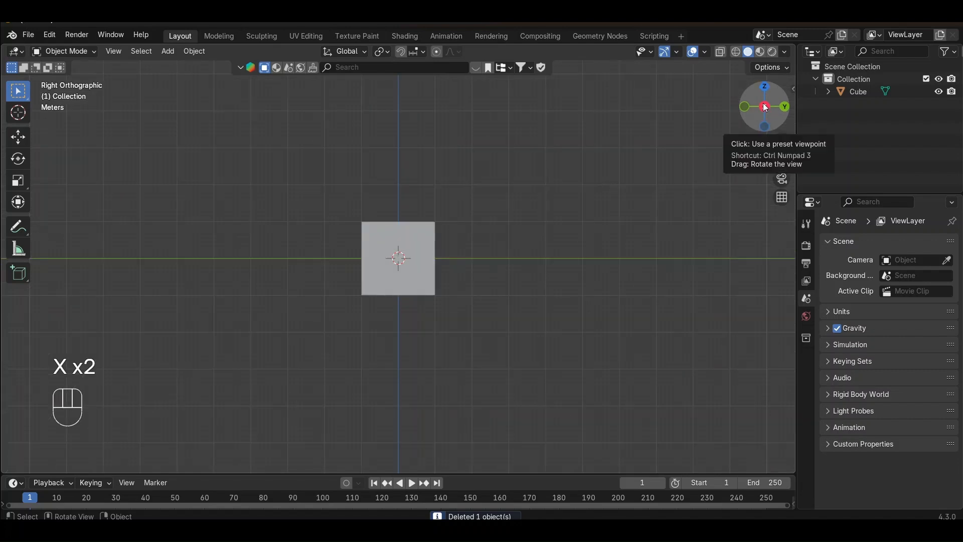
scroll(398, 288, "up", 2)
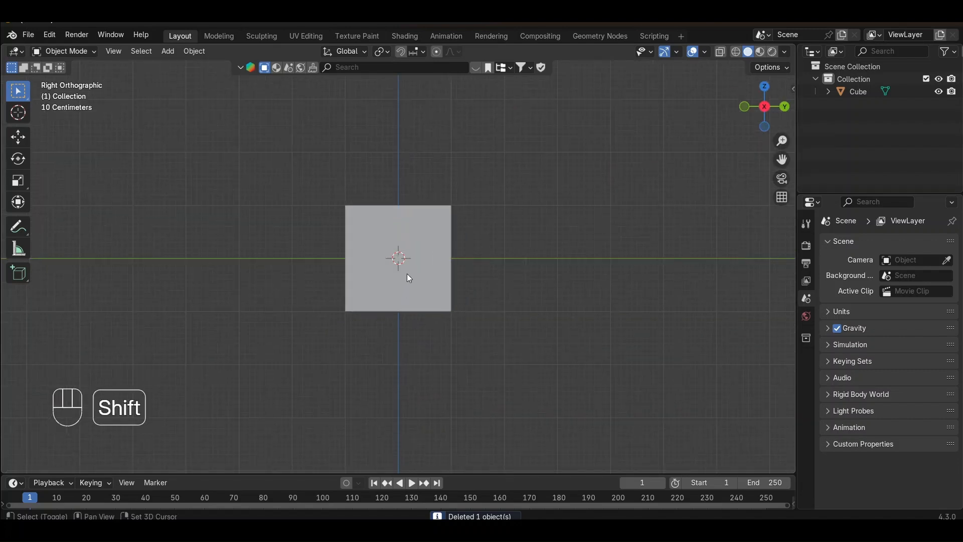
key("shift+a")
mouse_move(408, 281)
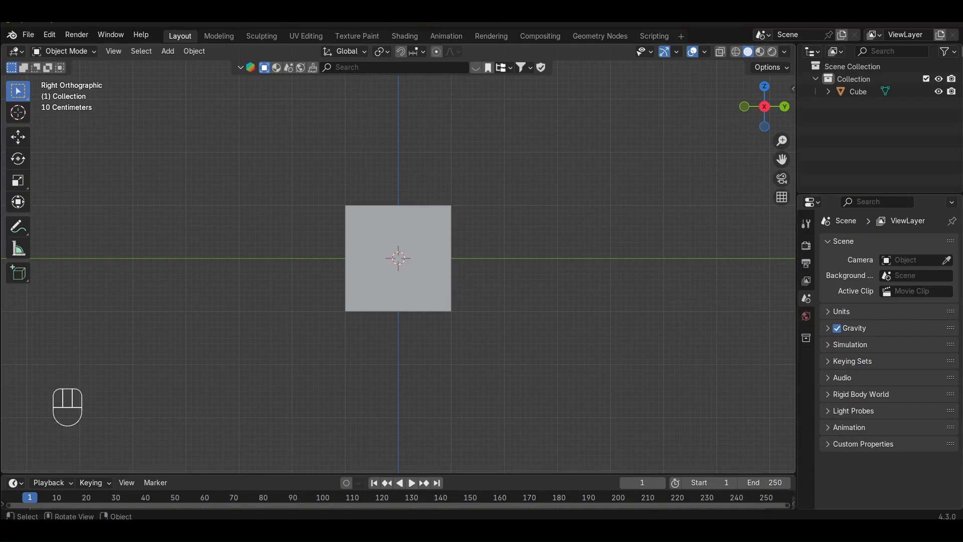
key("shift+a")
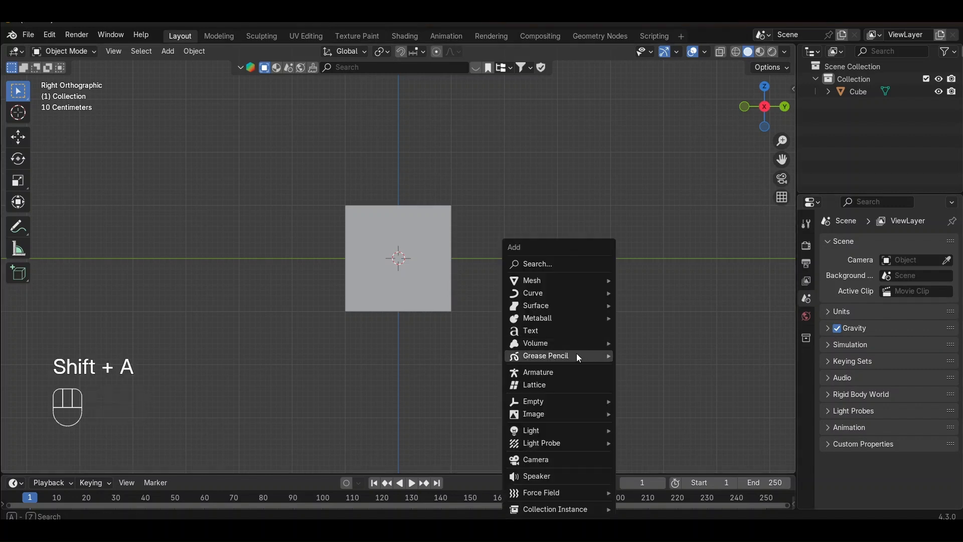
key("shift+a")
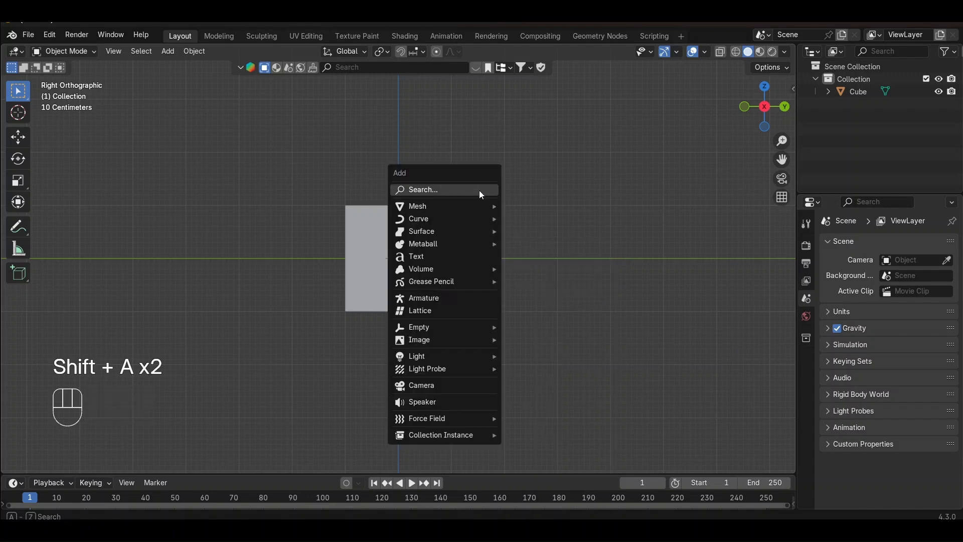
mouse_move(459, 340)
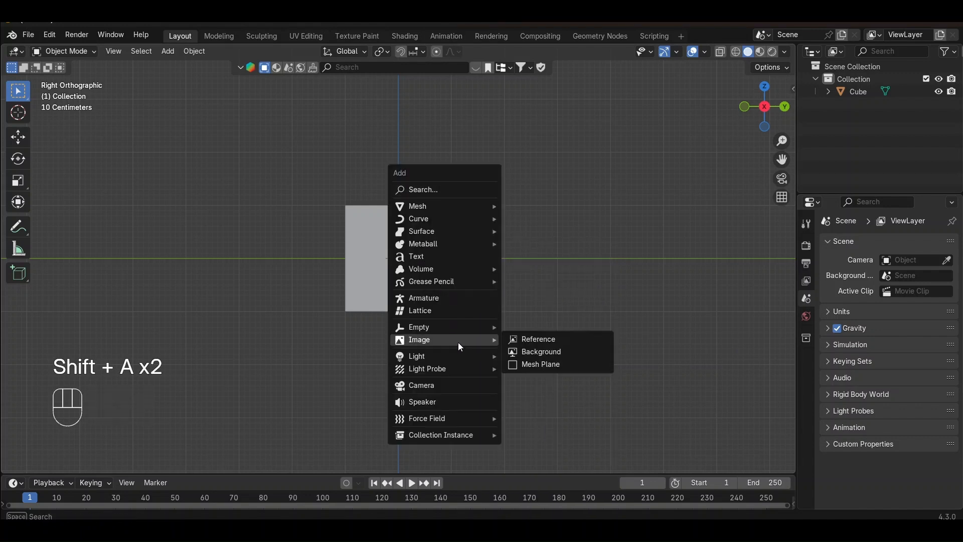
left_click(529, 341)
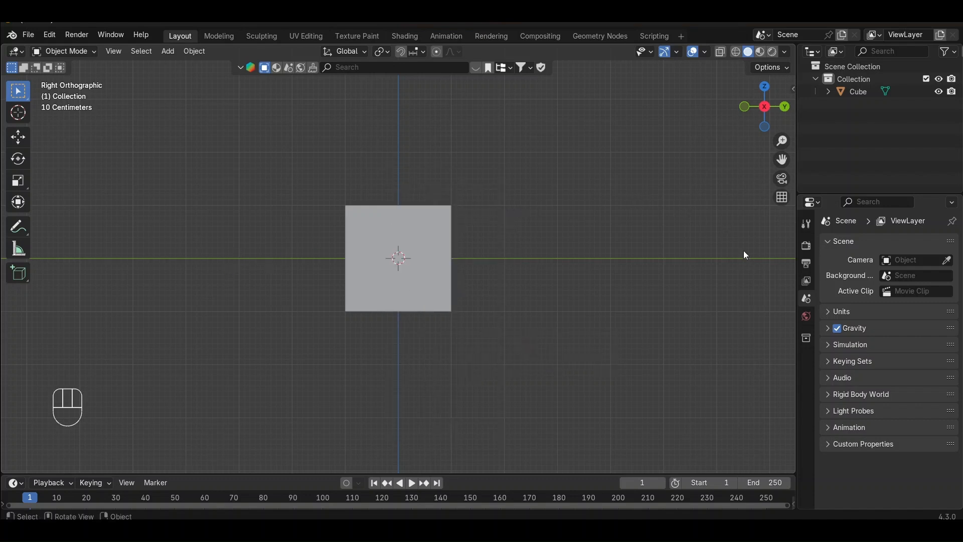
- Move the reference image along the Y axis to -4.5 m, beside the cube
key("g")
key("x")
key("y")
key("ctrl")
left_click(252, 250, "ctrl")
middle_click_drag(379, 260, 449, 268, "shift")
left_click(471, 333)
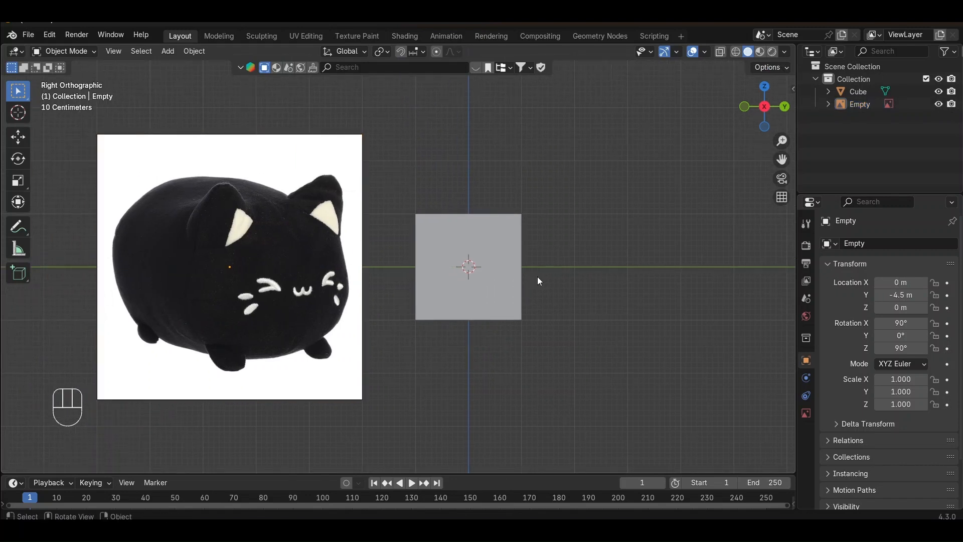
- Add a Subdivision Surface modifier to the cube with viewport levels set to 3
left_click(496, 274)
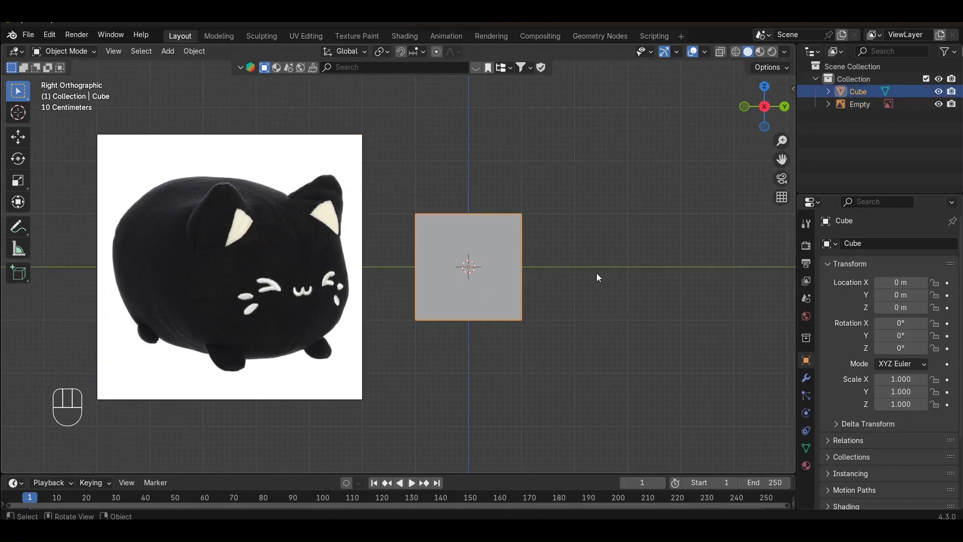
key("KP_5")
middle_click_drag(535, 241, 551, 266)
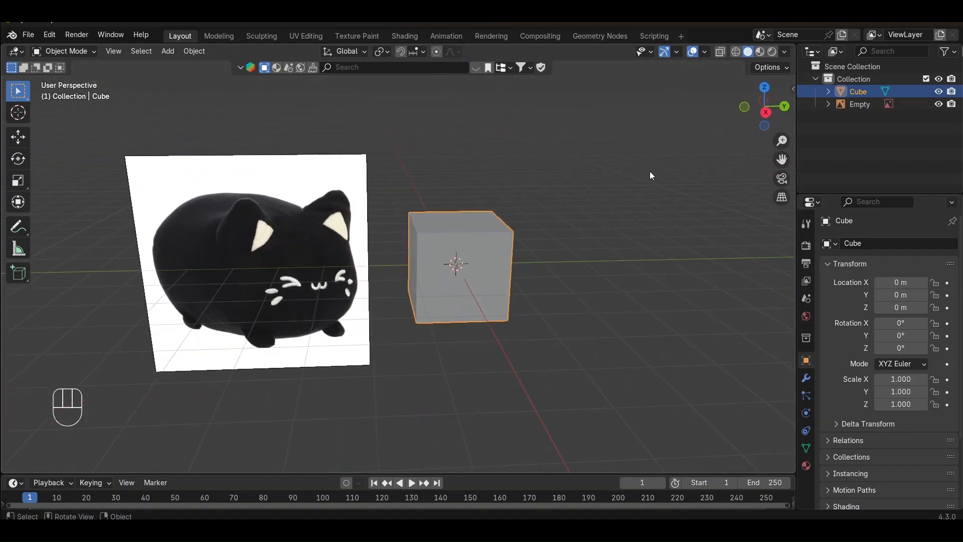
left_click(766, 112)
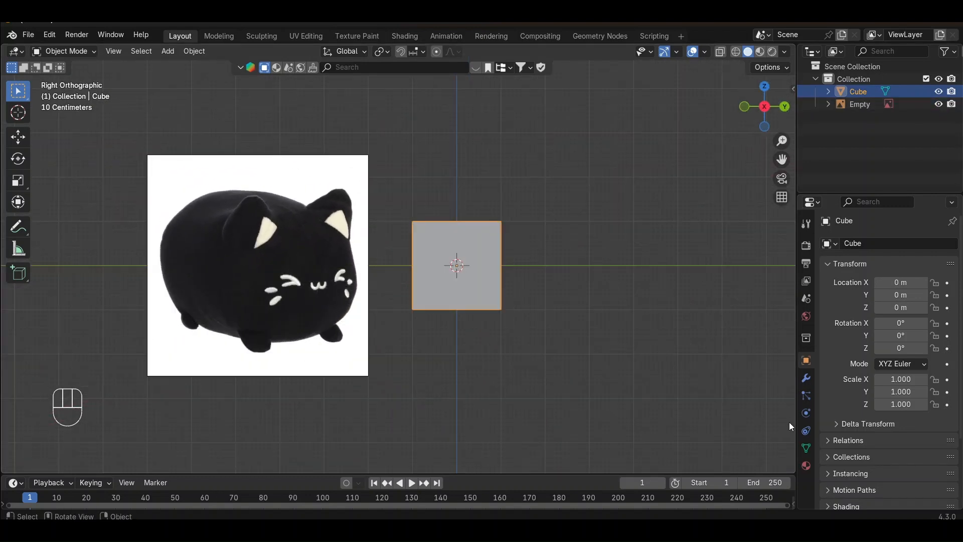
left_click(807, 382)
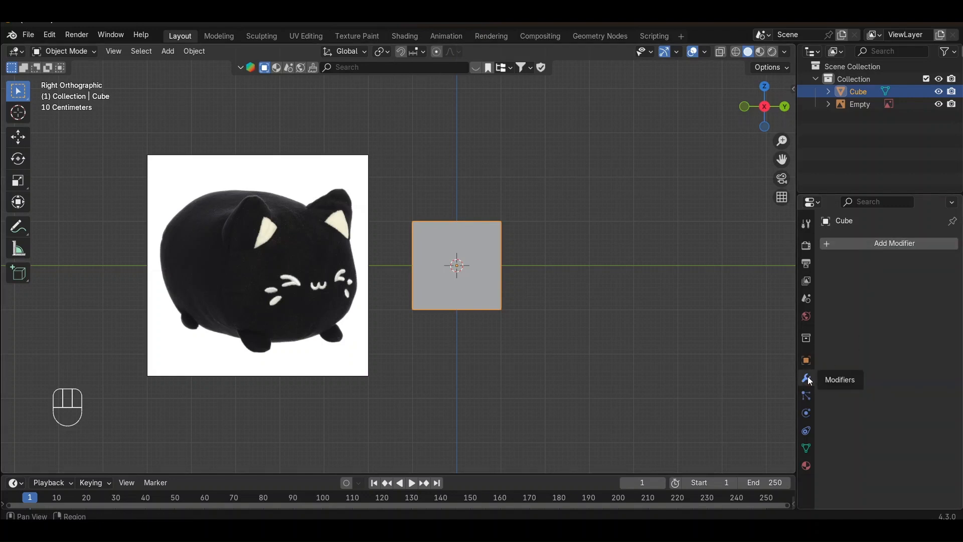
left_click(873, 246)
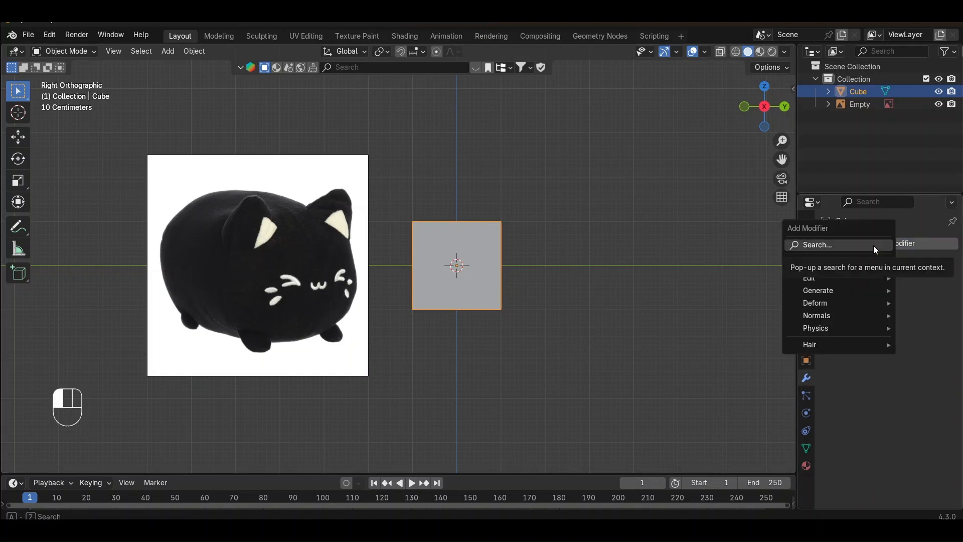
type("Sub")
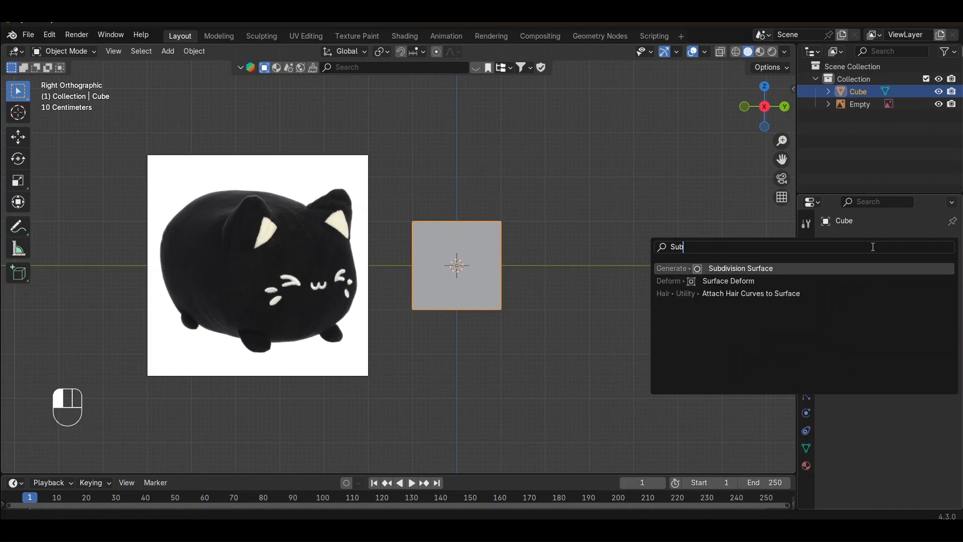
left_click(777, 271)
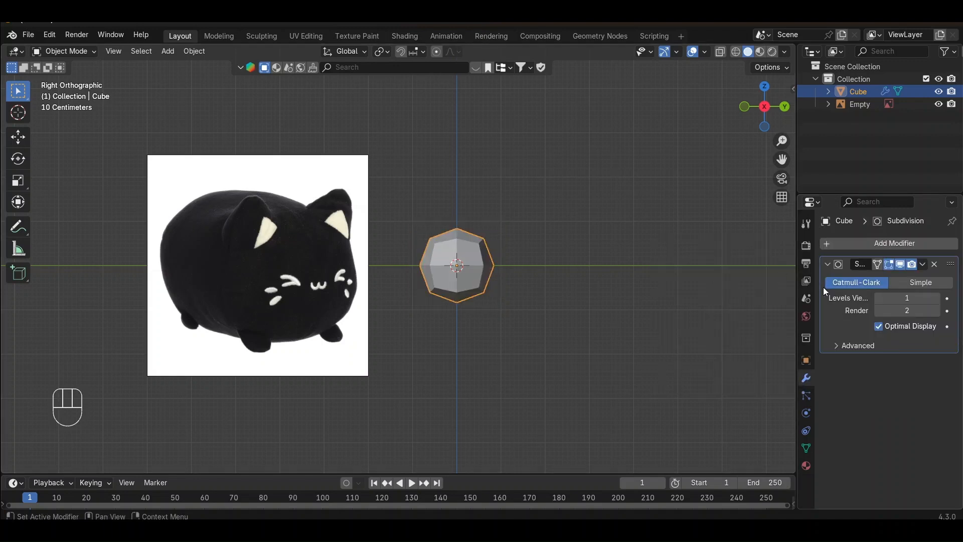
left_click(937, 299)
left_click(937, 299)
- Scale the cube's whole mesh uniformly by 2 in Edit Mode from the right orthographic view
middle_click_drag(661, 279, 540, 333)
scroll(546, 303, "up", 3)
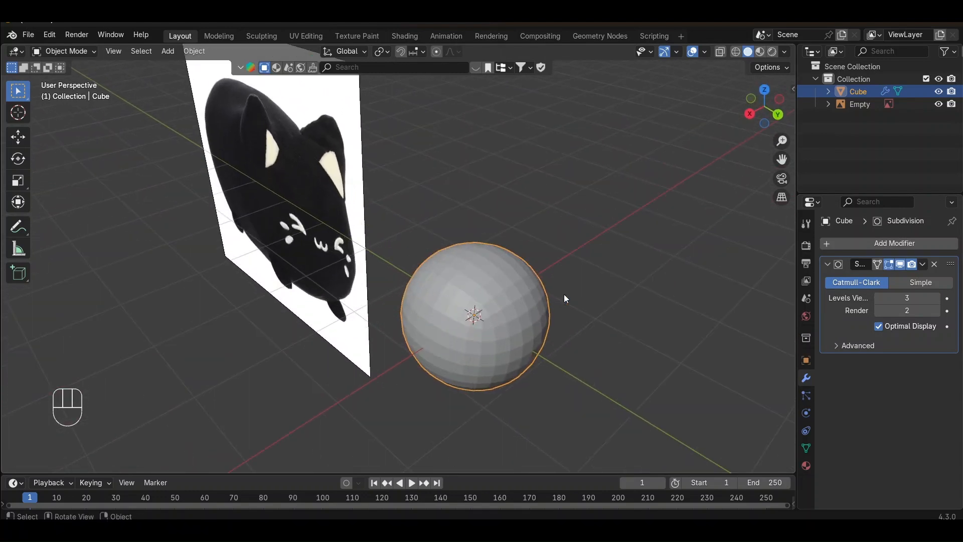
key("Tab")
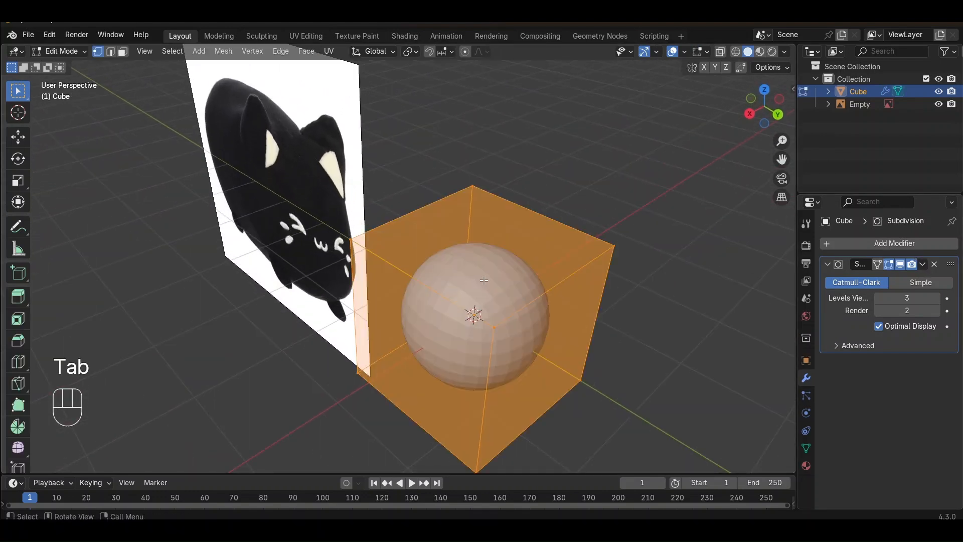
scroll(484, 281, "down", 2)
middle_click_drag(519, 263, 588, 223)
left_click(754, 114)
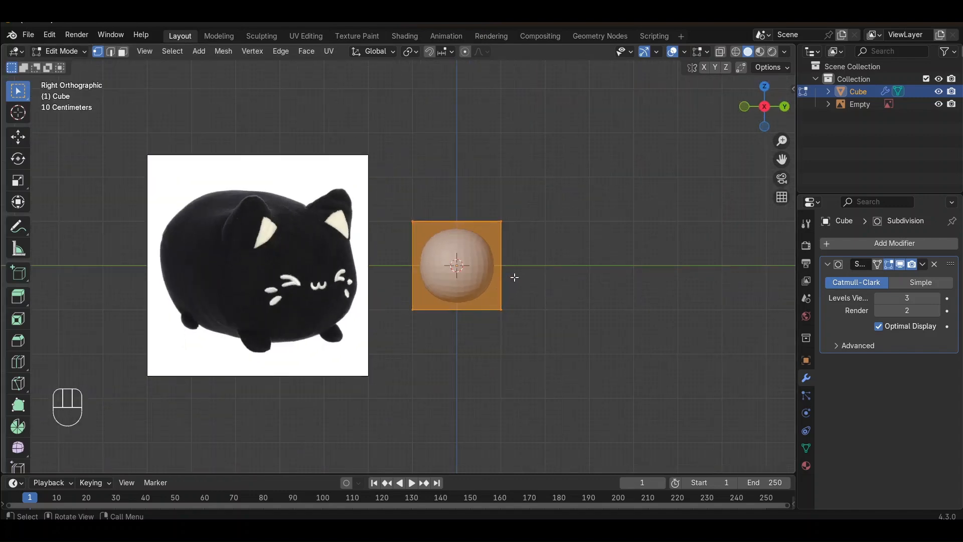
key("s")
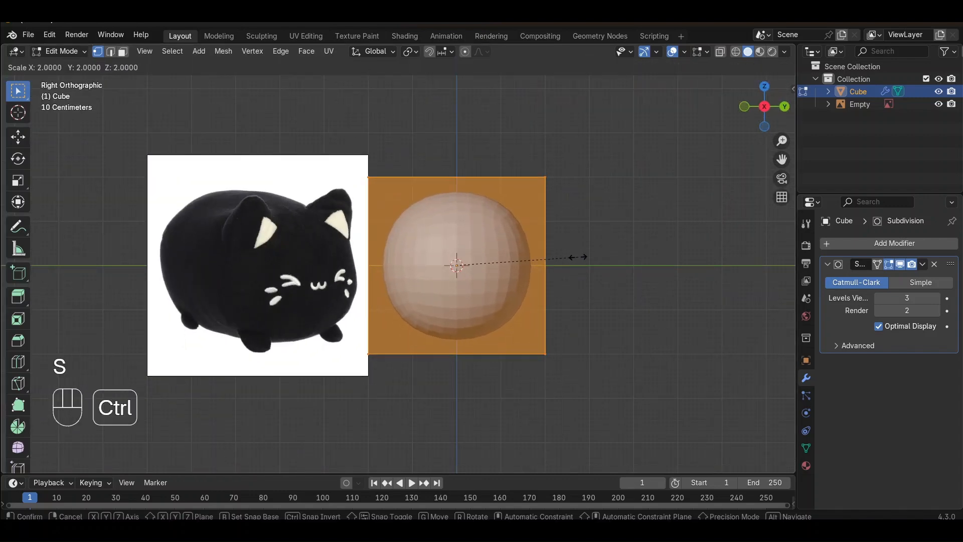
left_click(572, 255, "ctrl")
- Scale the cube's mesh by 1.25 along the Y axis
key("s")
key("z")
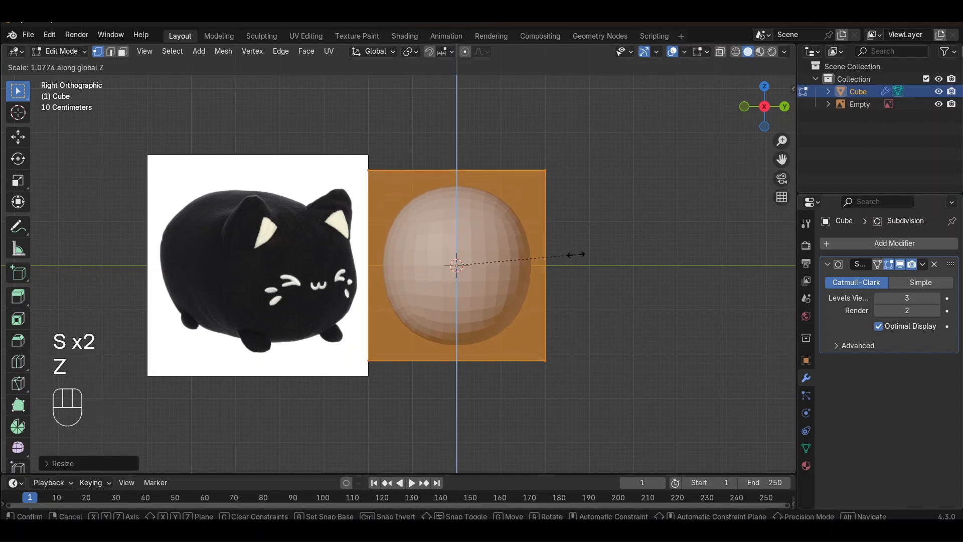
key("x")
key("y")
key("ctrl")
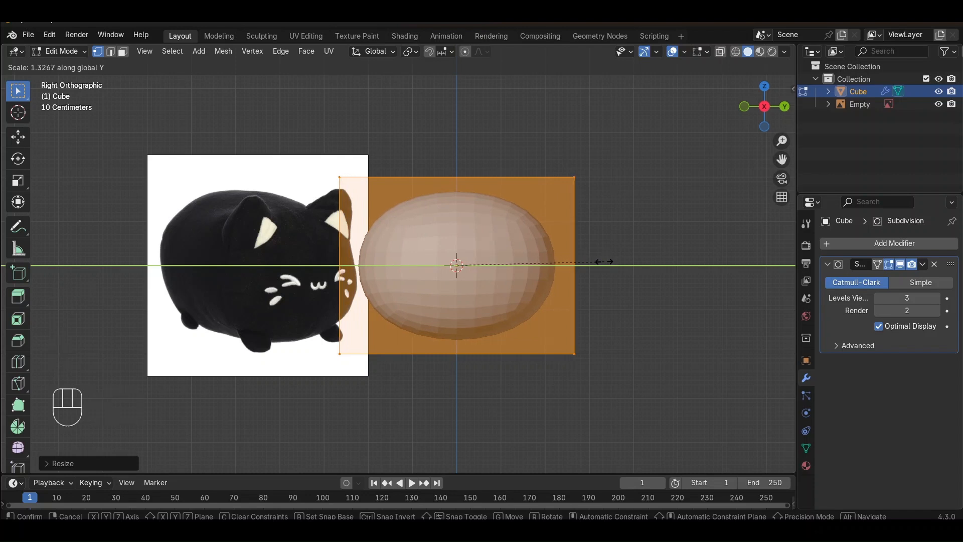
type("1.25")
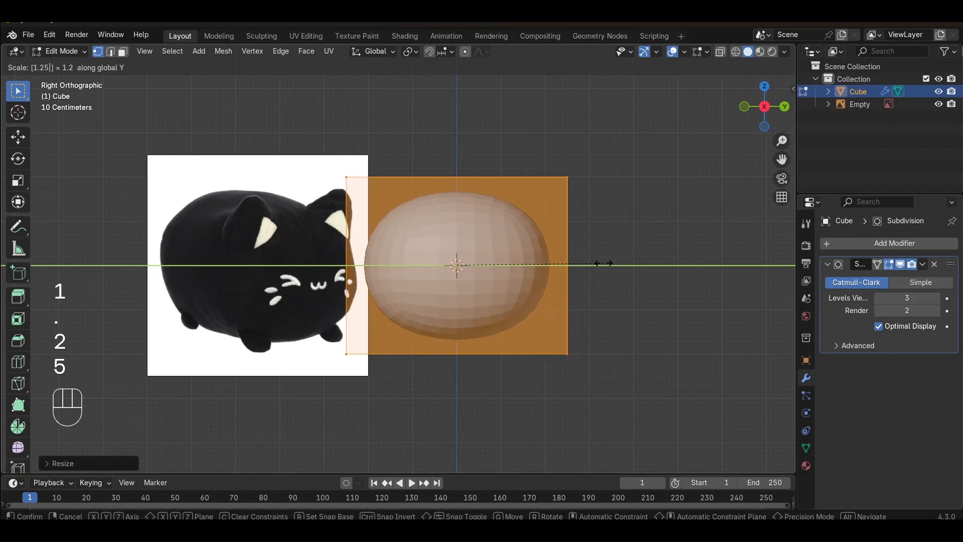
key("Return")
- Crease the edges of the cube's +X face by about 0.37 and check the rounded shape in Object Mode
middle_click_drag(688, 200, 573, 239)
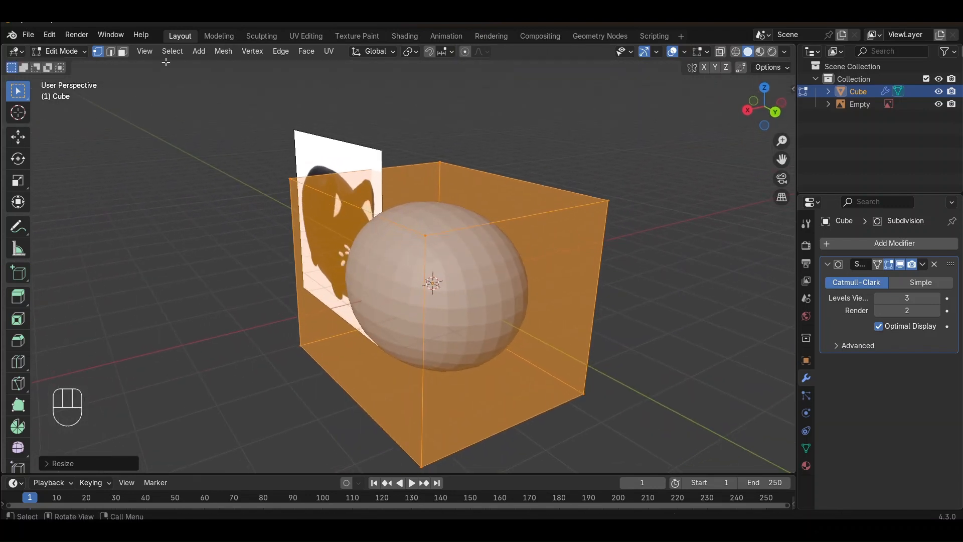
left_click(123, 52)
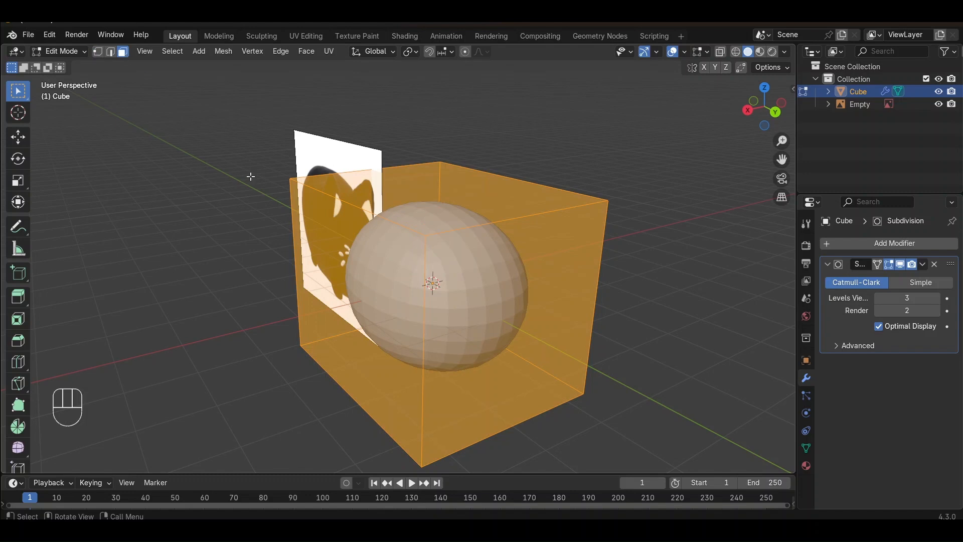
left_click(350, 286)
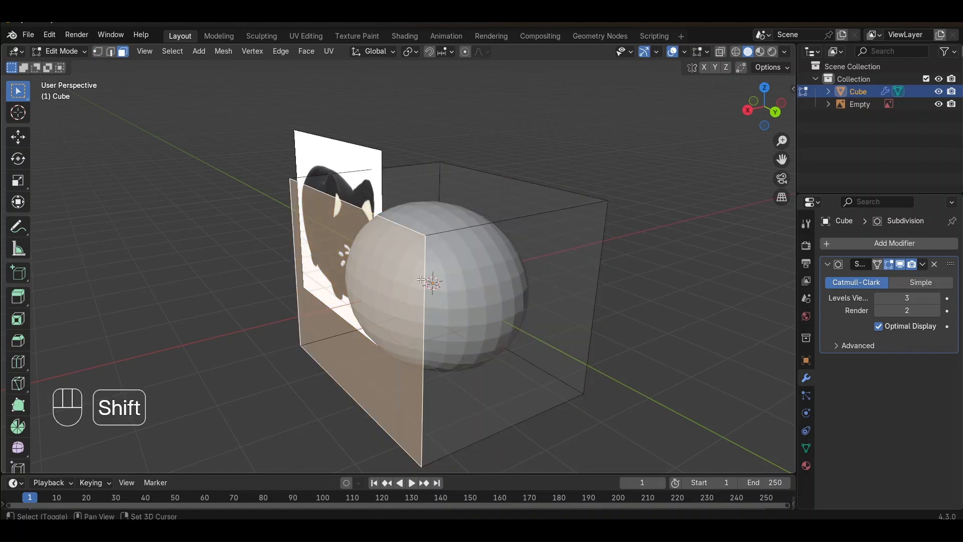
key("shift+e")
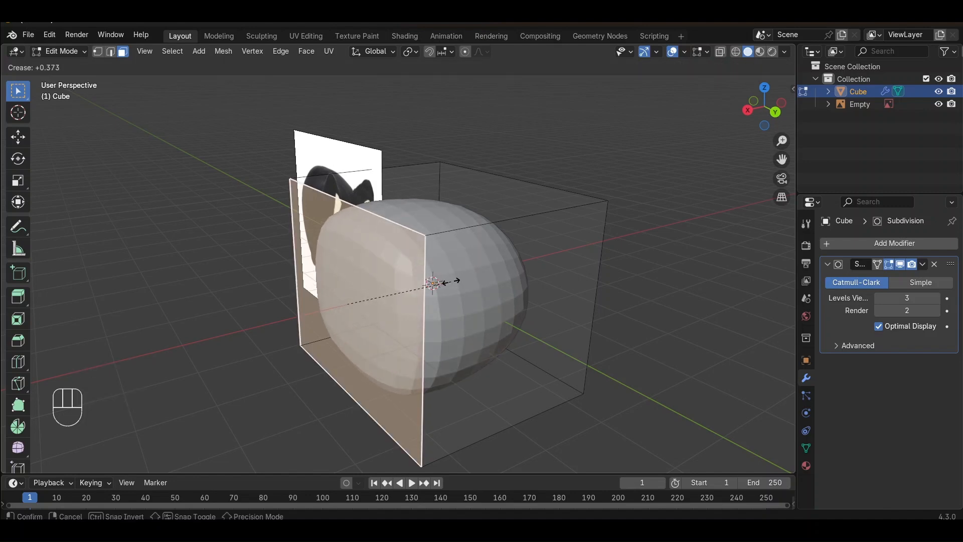
left_click(434, 283)
key("Tab")
middle_click_drag(451, 282, 368, 285)
- Move the cube's -X face outward about 1.6 m along the negative X axis to lengthen the body
key("Tab")
left_click(463, 274)
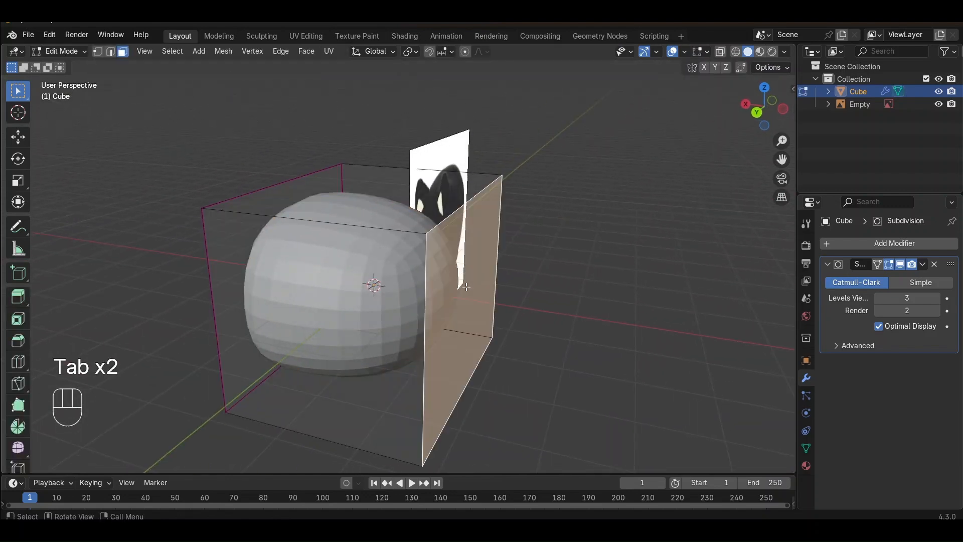
key("g")
key("x")
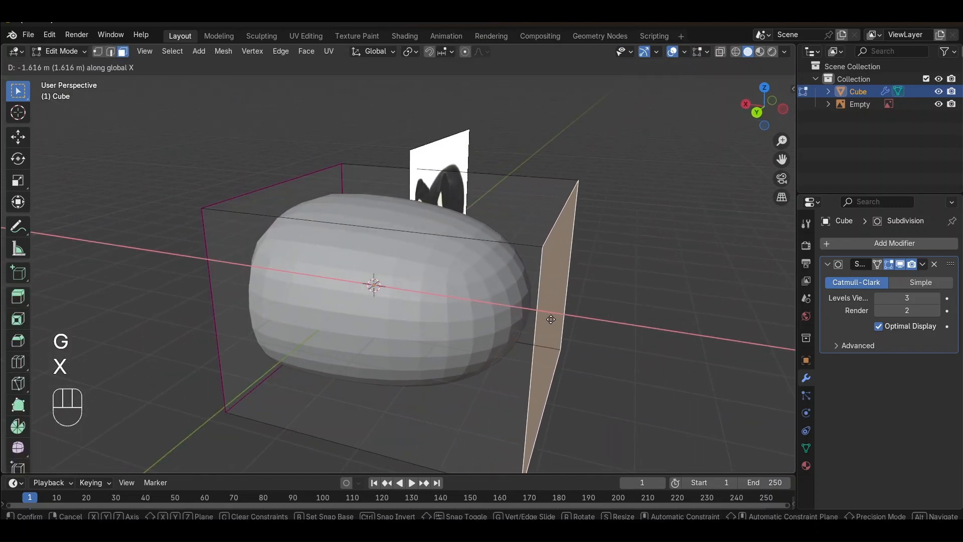
left_click(556, 319)
key("Tab")
- Apply the body's Subdivision Surface modifier, and add and apply a second one at viewport level 1
middle_click_drag(511, 276, 647, 285)
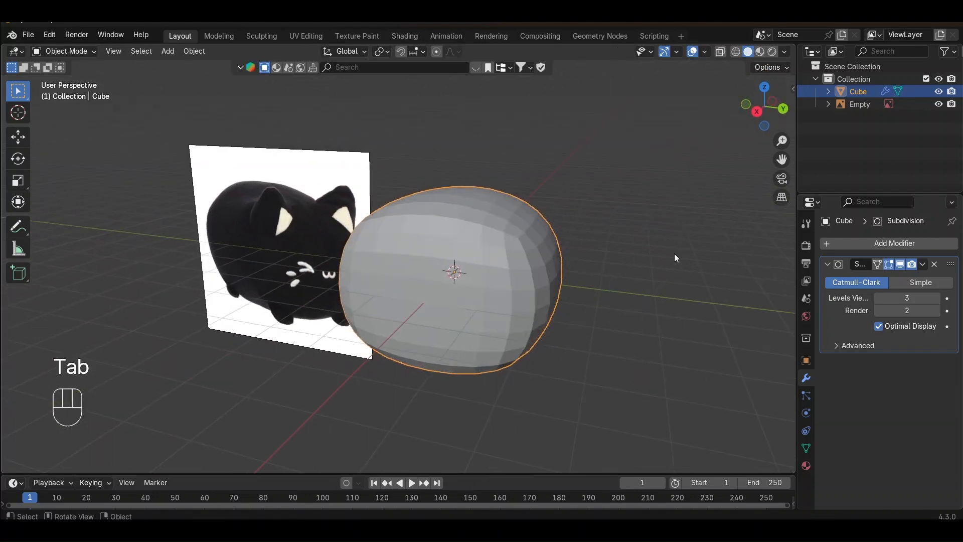
key("ctrl+a")
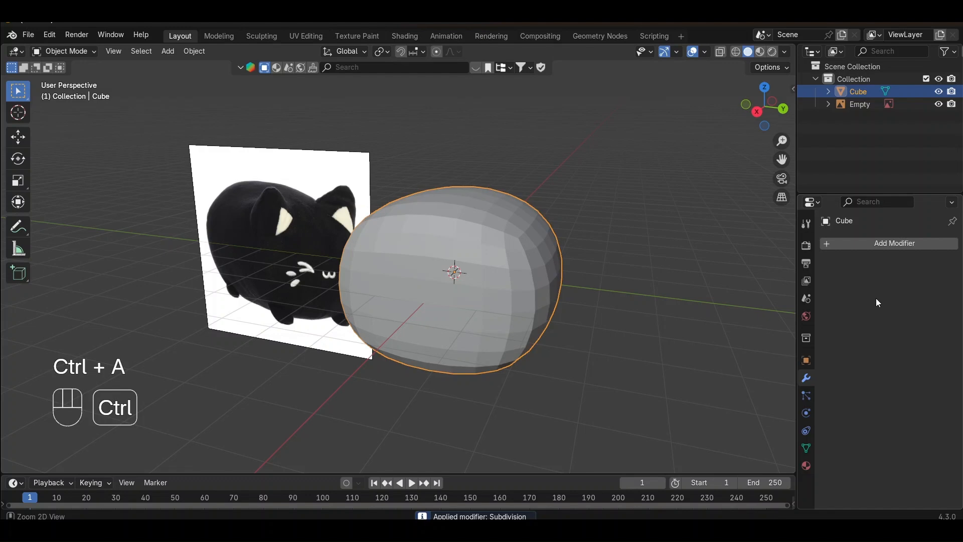
left_click(866, 243)
type("s")
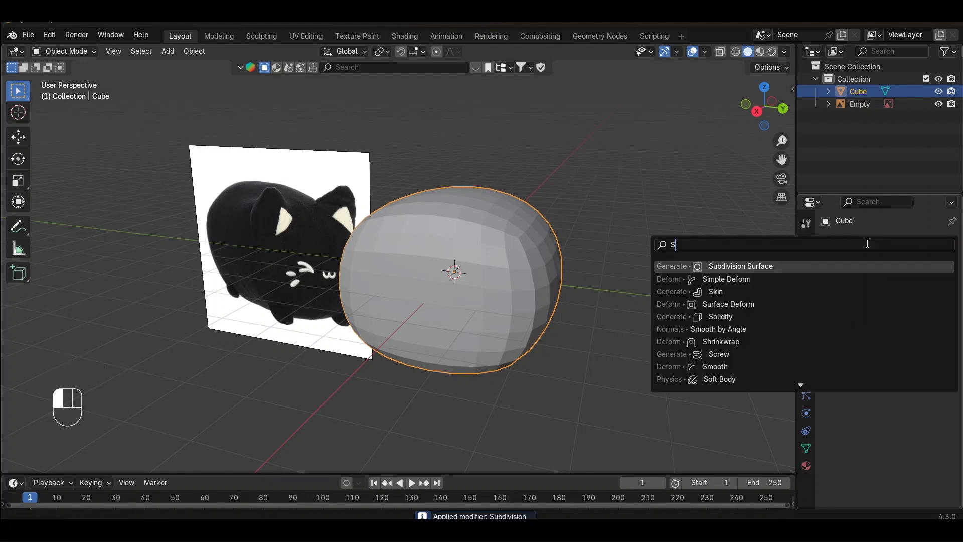
key("Return")
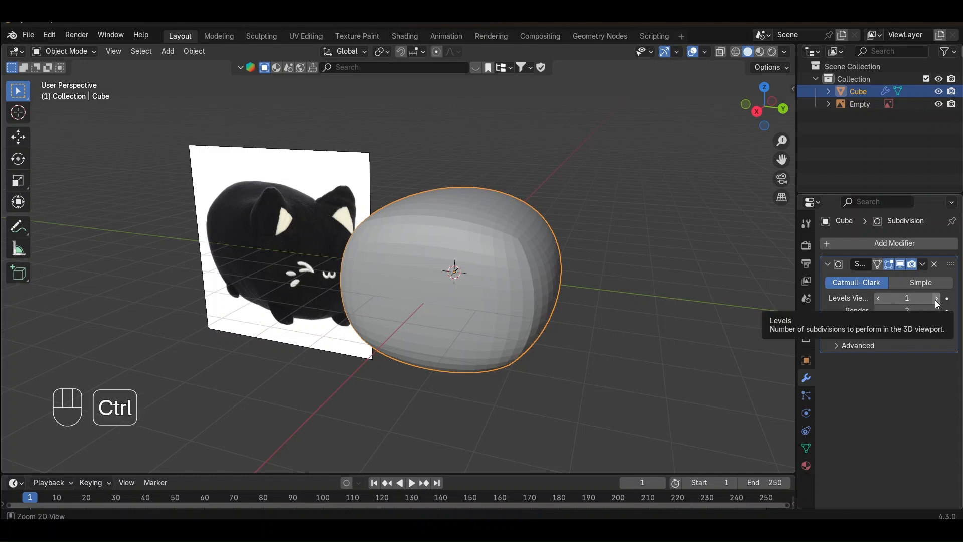
key("ctrl+a")
scroll(464, 244, "up", 2)
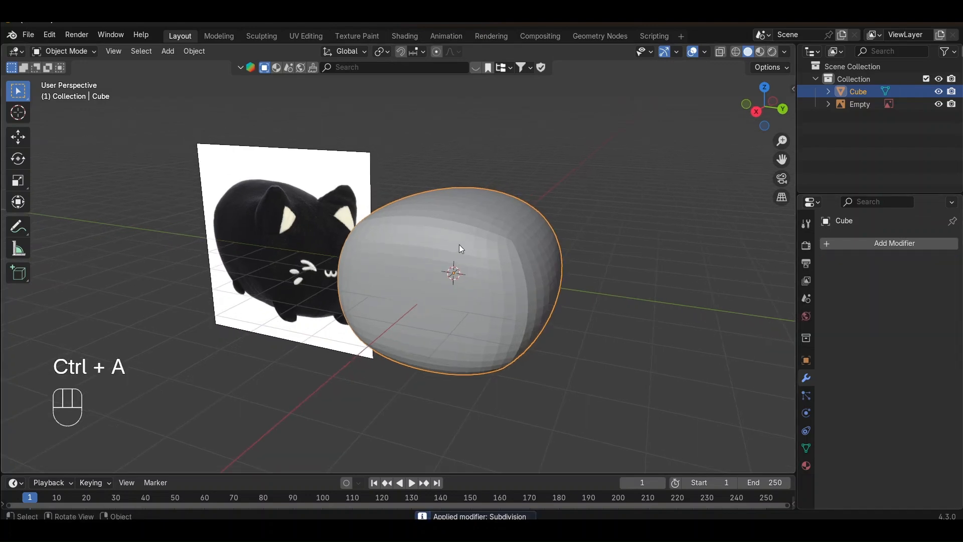
- Examine the body's rounded shape against the cat reference image, including in the right side view
scroll(517, 224, "up", 2)
middle_click_drag(507, 227, 481, 247)
scroll(516, 260, "up", 2)
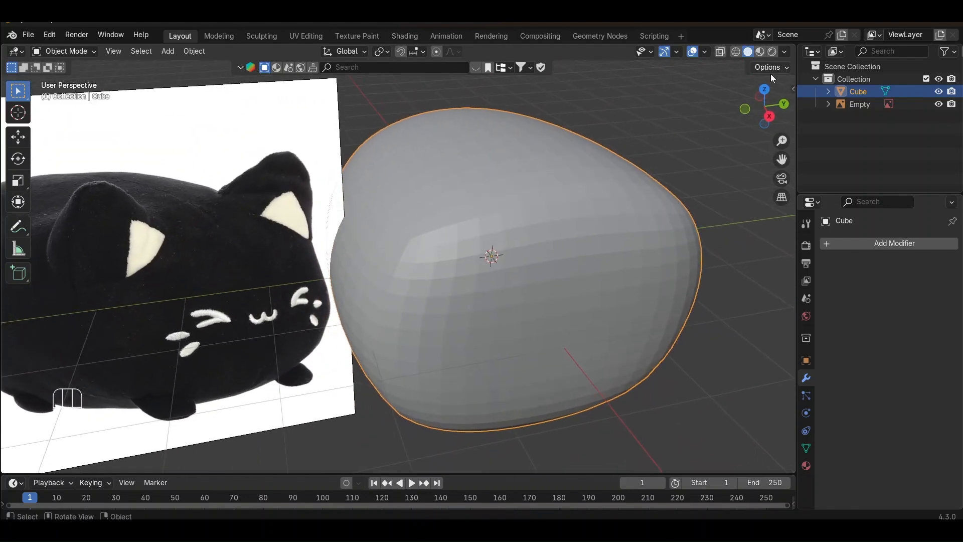
left_click(769, 116)
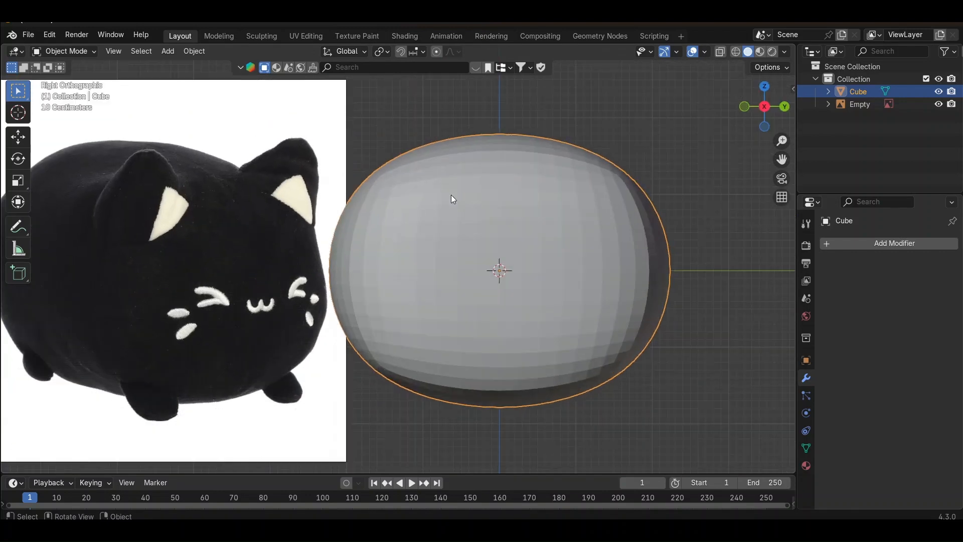
scroll(191, 246, "down", 1)
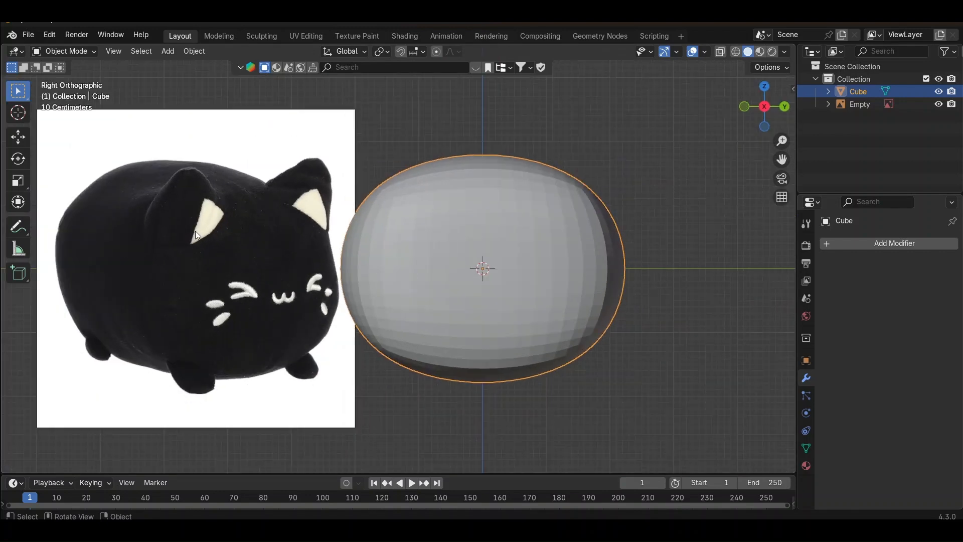
middle_click_drag(435, 194, 737, 113)
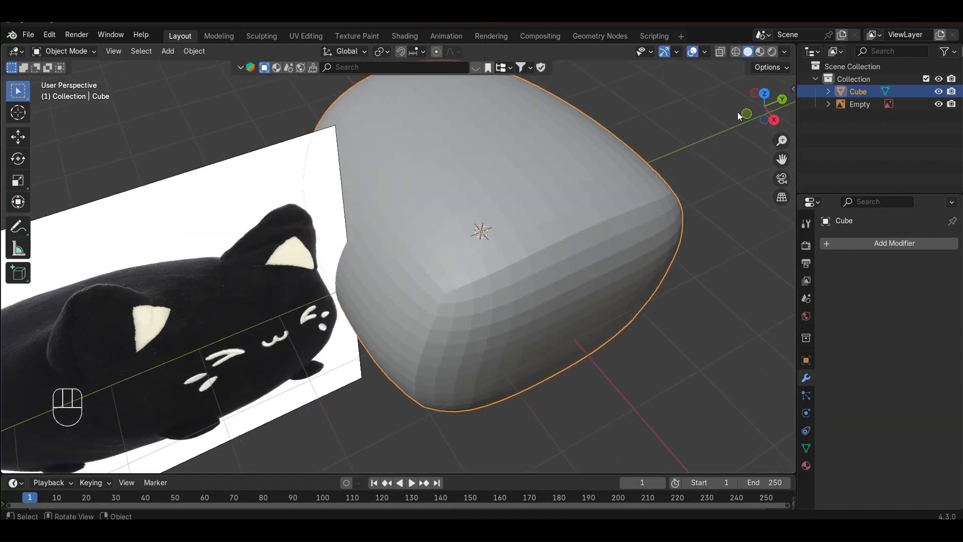
- Delete the vertices of the lengthwise edge loop just beside the body's centre line on the +Y side
left_click(764, 96)
scroll(434, 254, "up", 1)
key("Tab")
middle_click_drag(461, 252, 318, 400, "shift")
scroll(522, 327, "down", 2)
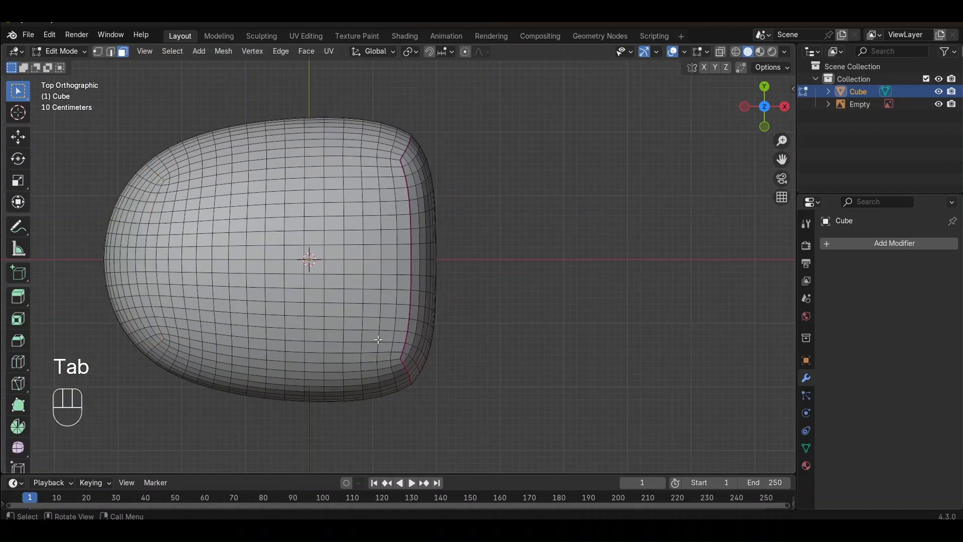
middle_click_drag(397, 296, 510, 305, "shift")
scroll(510, 304, "up", 1)
key("2")
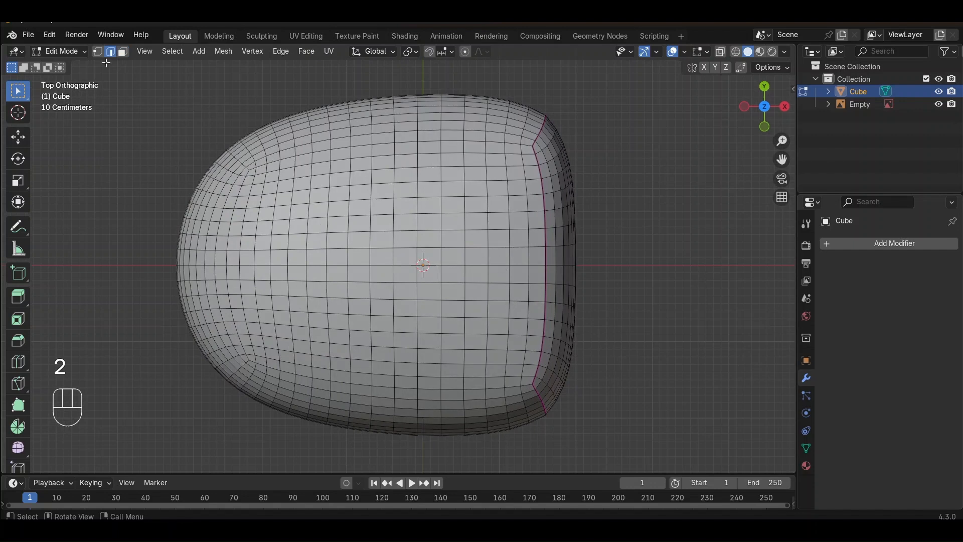
key("shift")
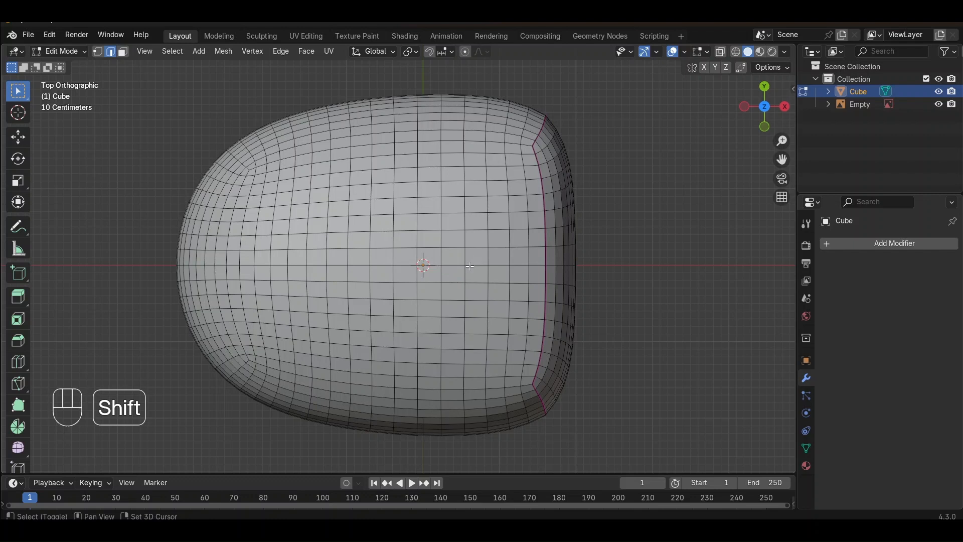
key("alt")
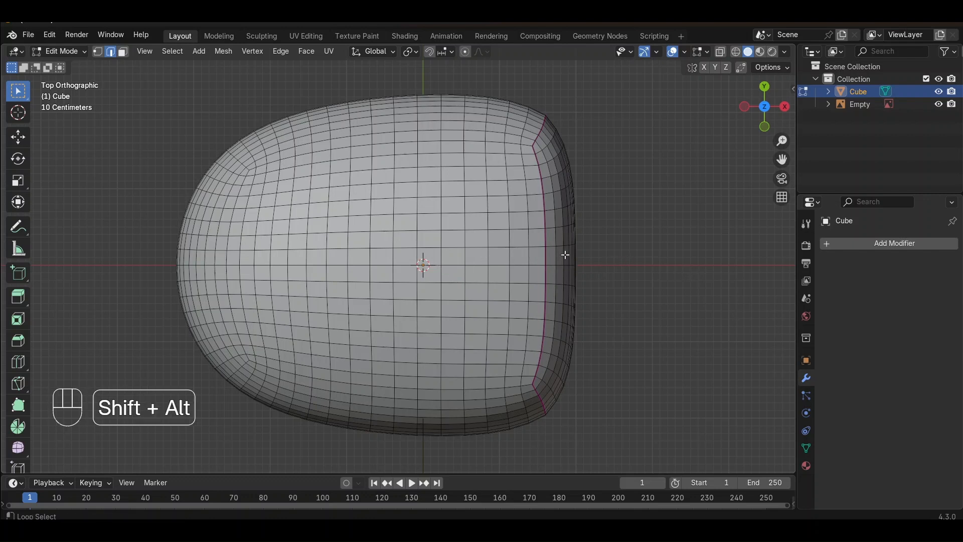
left_click(422, 247, "alt+shift")
middle_click_drag(422, 247, 382, 206)
middle_click_drag(329, 52, 355, 430)
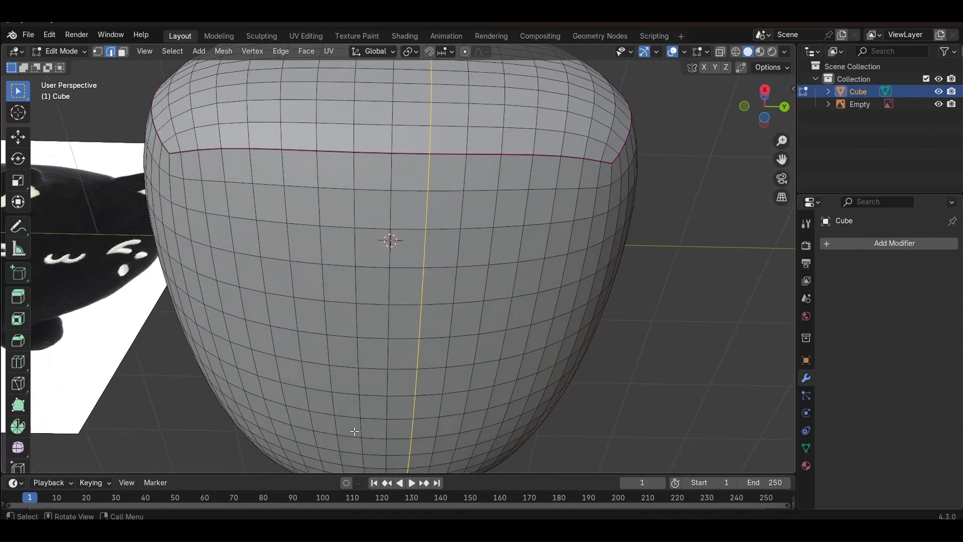
left_click(762, 97)
scroll(584, 251, "up", 2)
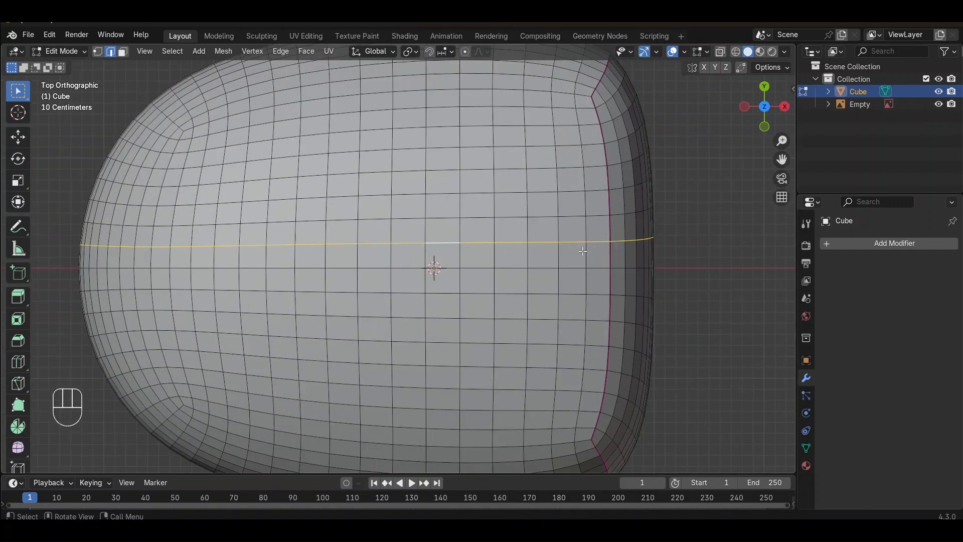
key("x")
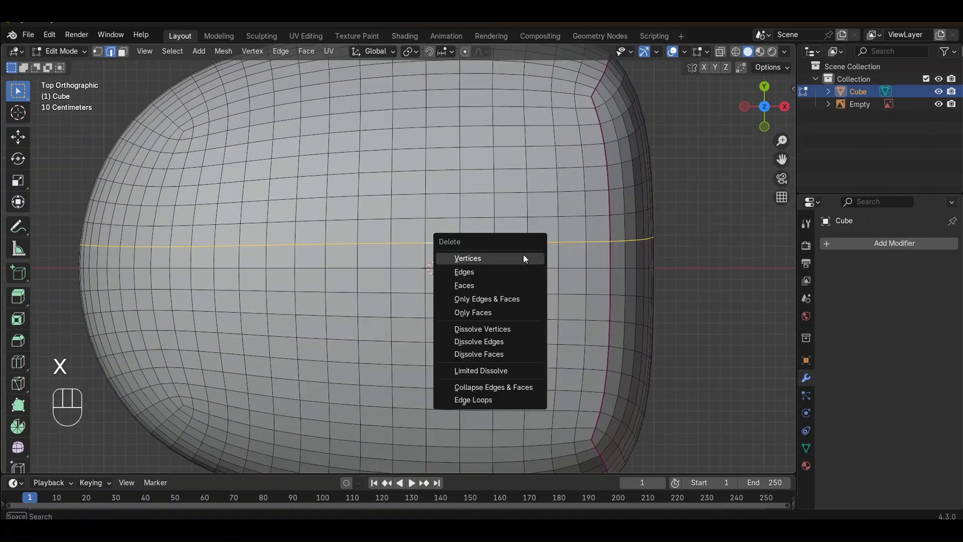
left_click(518, 259)
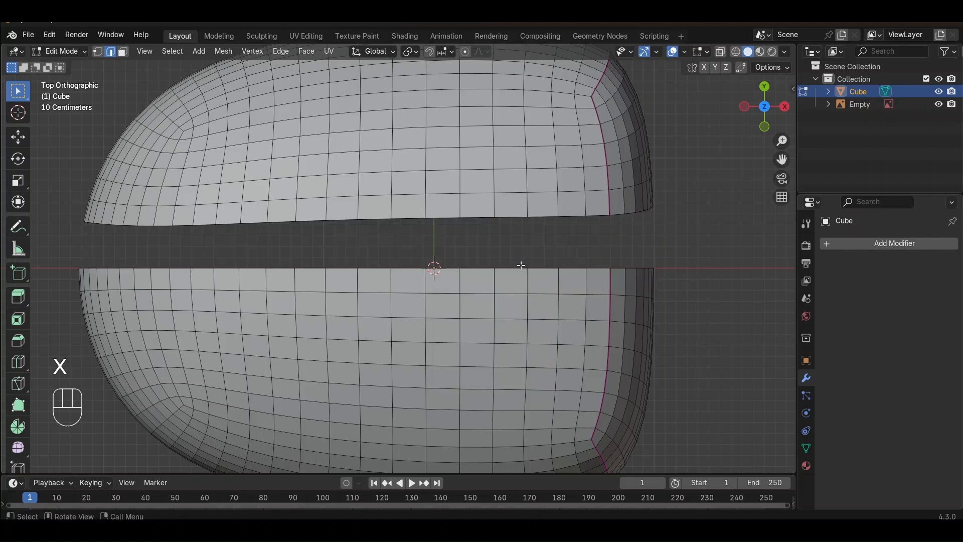
scroll(511, 238, "down", 1)
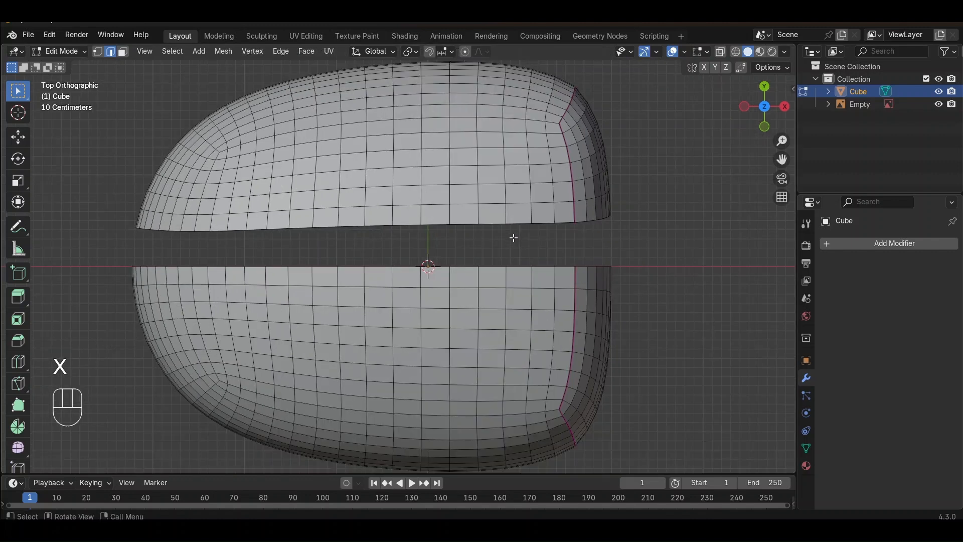
- Delete all faces of the body's separated +Y half, selecting through the mesh with X-ray
left_click(721, 52)
middle_click_drag(593, 197, 628, 233, "shift")
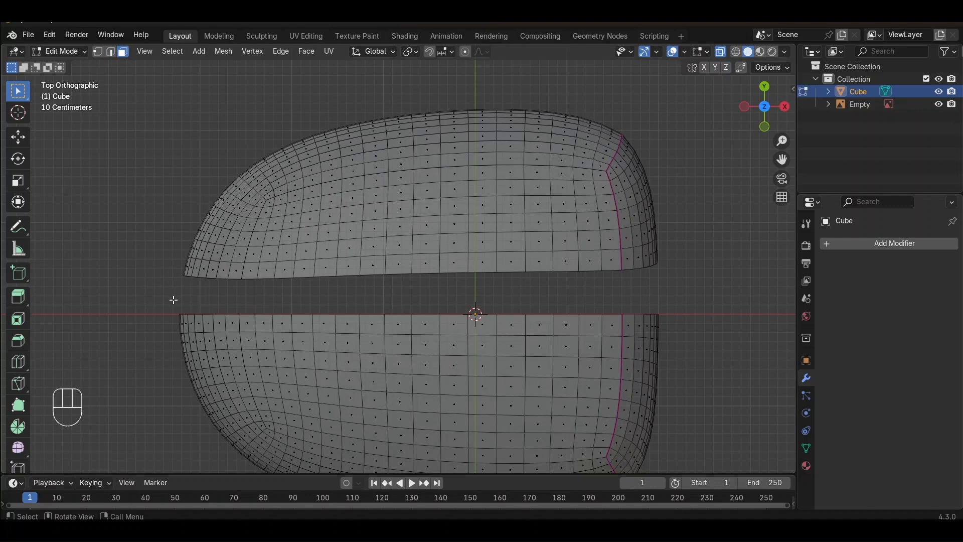
left_click_drag(174, 303, 666, 103)
key("x")
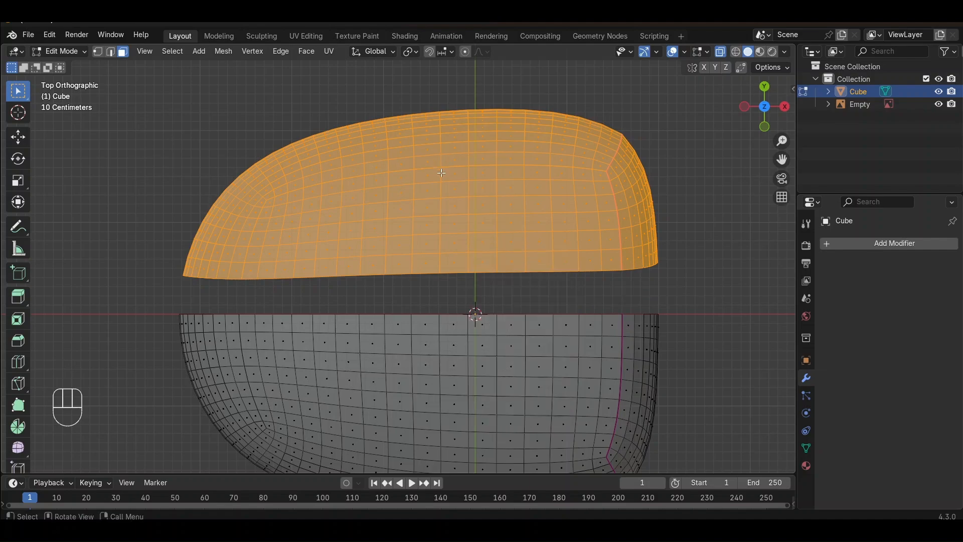
key("f")
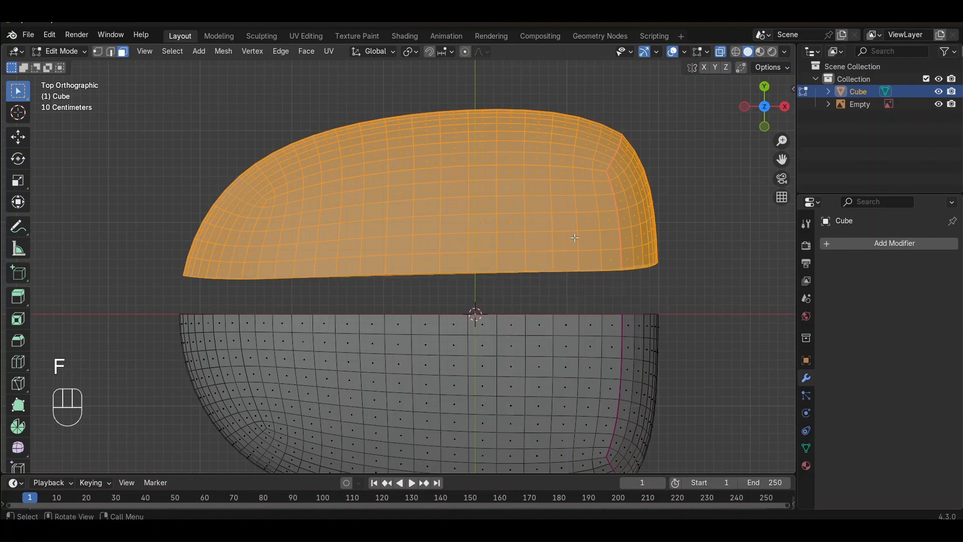
key("f")
middle_click_drag(575, 237, 504, 159)
key("x")
left_click(504, 159)
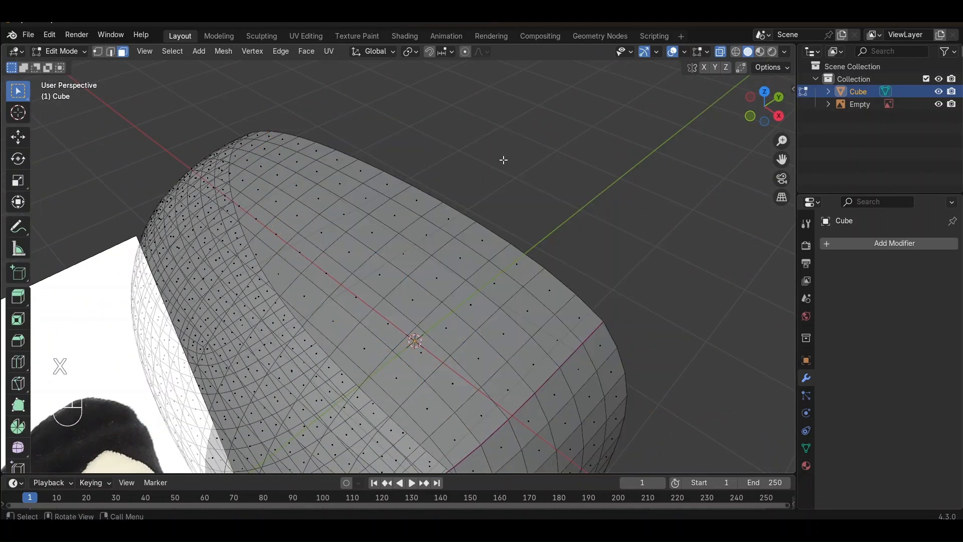
middle_click_drag(557, 187, 617, 123)
left_click(720, 50)
- Fill the open boundary loop along the remaining half's centre plane and return to Object Mode
scroll(377, 220, "up", 4)
middle_click_drag(377, 221, 361, 217)
left_click(111, 51)
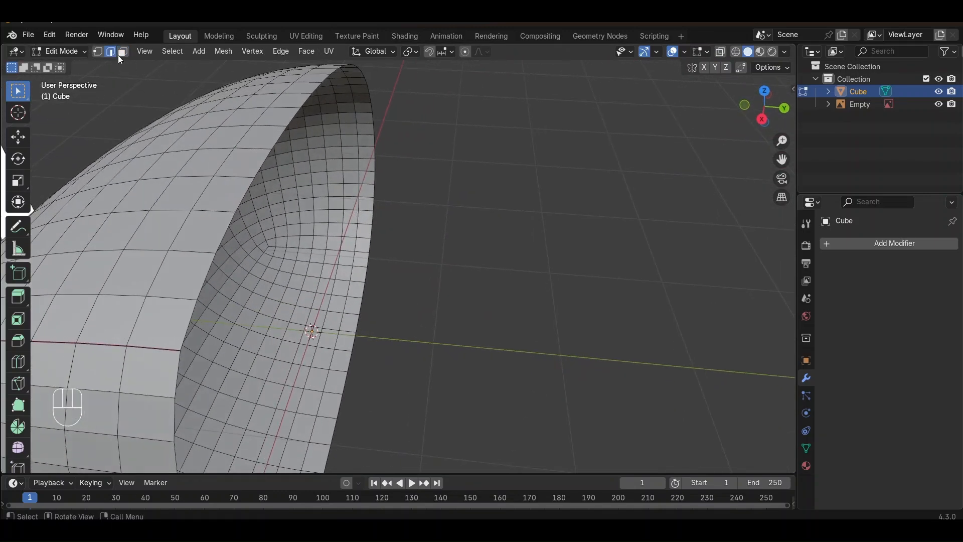
middle_click_drag(261, 173, 298, 199)
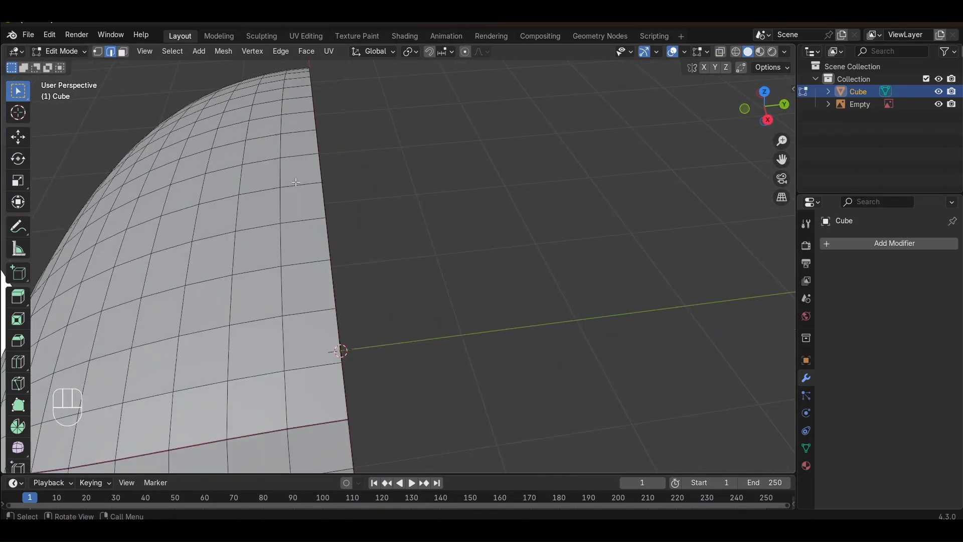
left_click(327, 232, "alt+shift")
middle_click_drag(366, 179, 355, 125)
key("f")
key("Tab")
scroll(286, 172, "down", 3)
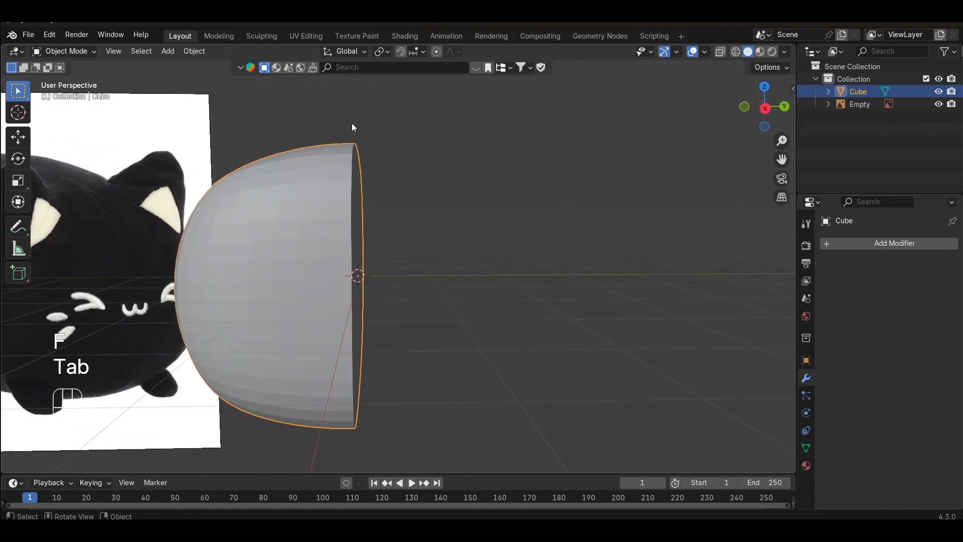
- Add a Mirror modifier to the half body, mirroring only along the Y axis with Clipping enabled
left_click(841, 242)
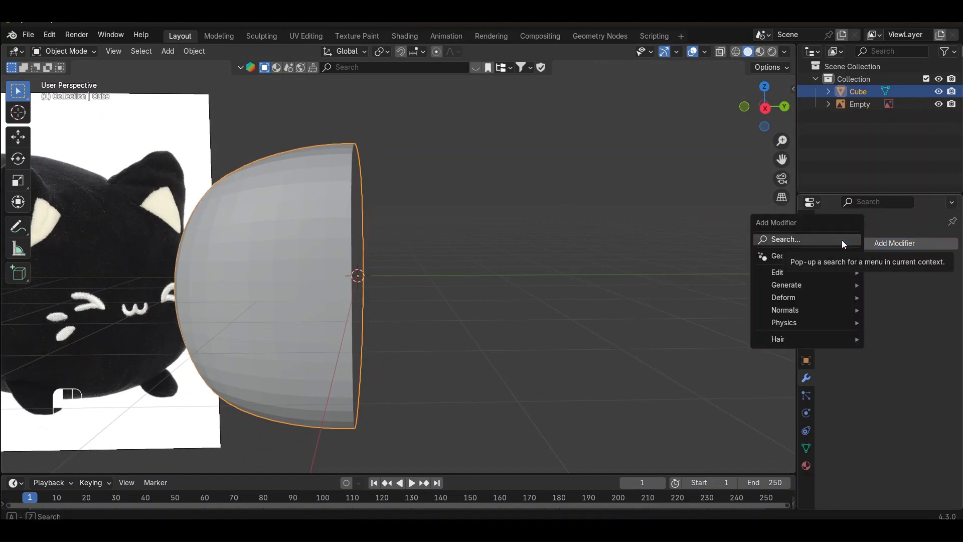
type("M")
key("Return")
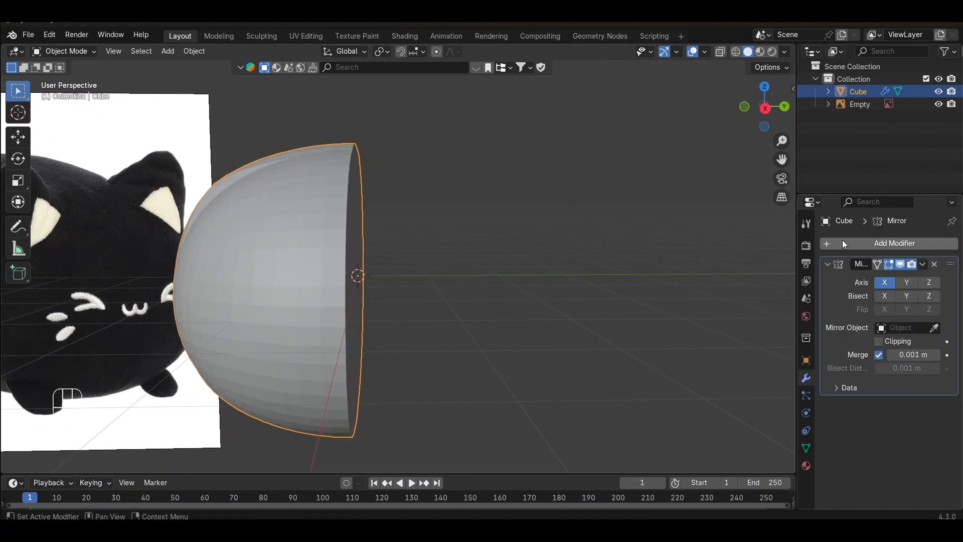
left_click(907, 283)
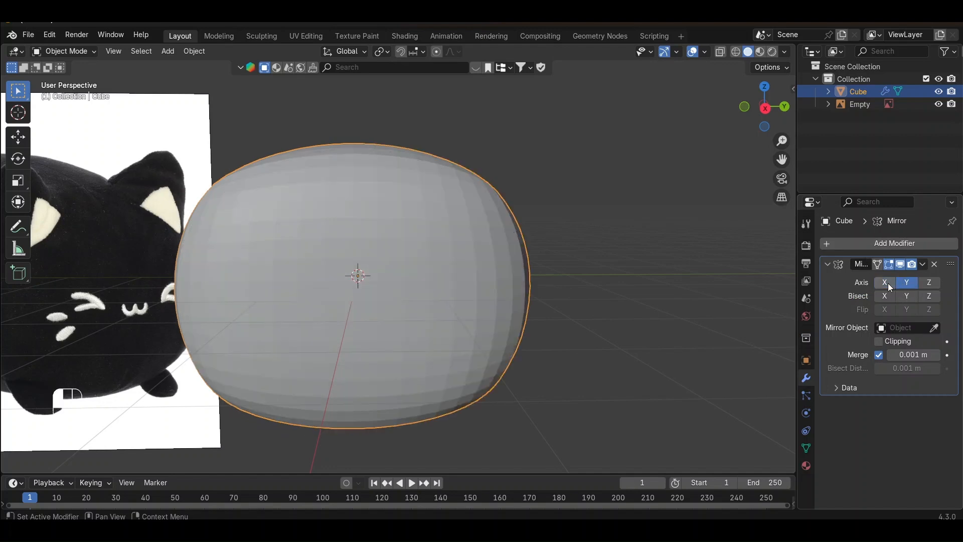
middle_click_drag(689, 249, 649, 299)
left_click(883, 344)
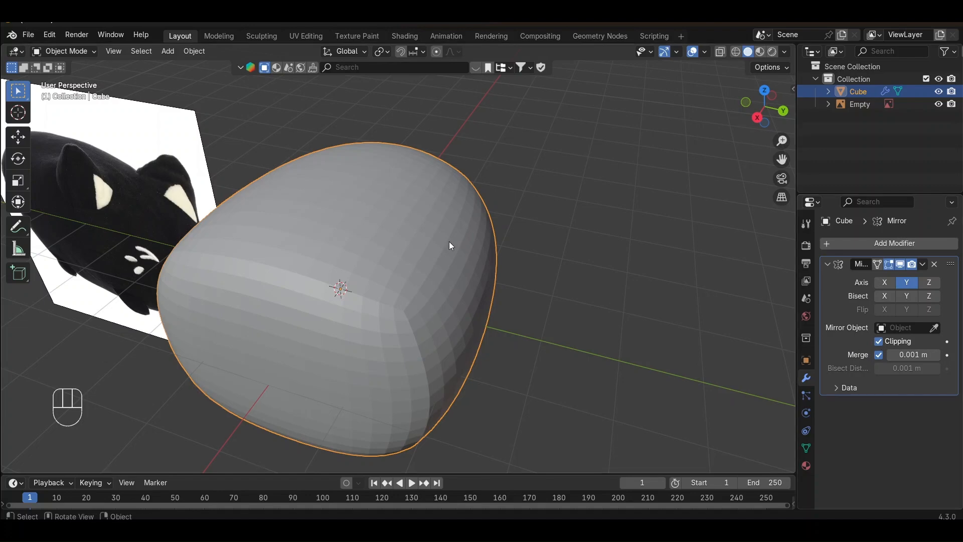
- Try moving the whole mesh half to test the mirror clipping along the centre plane
middle_click_drag(449, 242, 503, 215)
key("Tab")
key("a")
key("g")
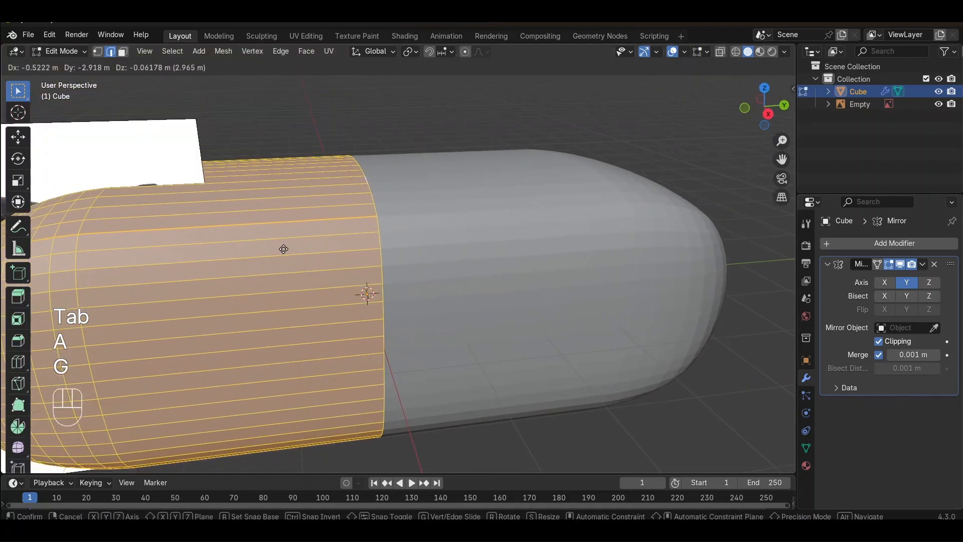
right_click(329, 261)
key("Tab")
middle_click_drag(461, 267, 506, 269)
- Clear the mesh selection and collapse the Mirror modifier's settings
key("Tab")
middle_click_drag(539, 202, 613, 177)
left_click(613, 178)
left_click(827, 264)
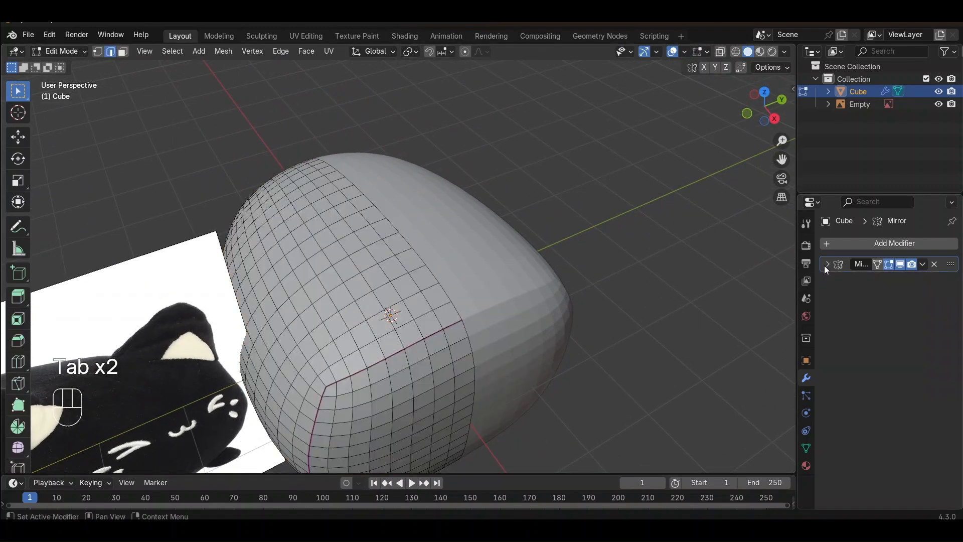
- Extrude a block of faces, two along X by four along Y, on the body half's top near the front about 0.54 m for the ear
left_click(765, 94)
scroll(422, 240, "up", 4)
middle_click_drag(398, 261, 193, 111, "shift")
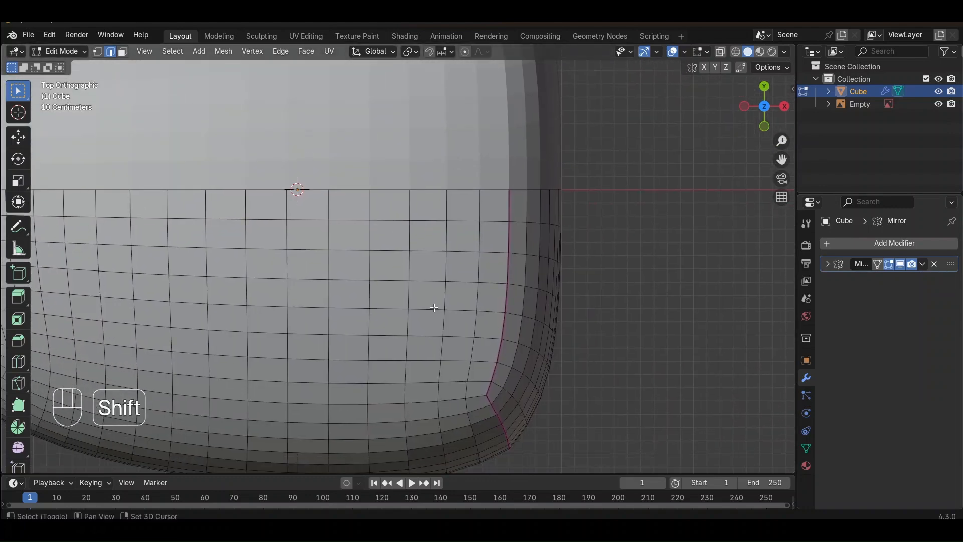
scroll(442, 296, "up", 1)
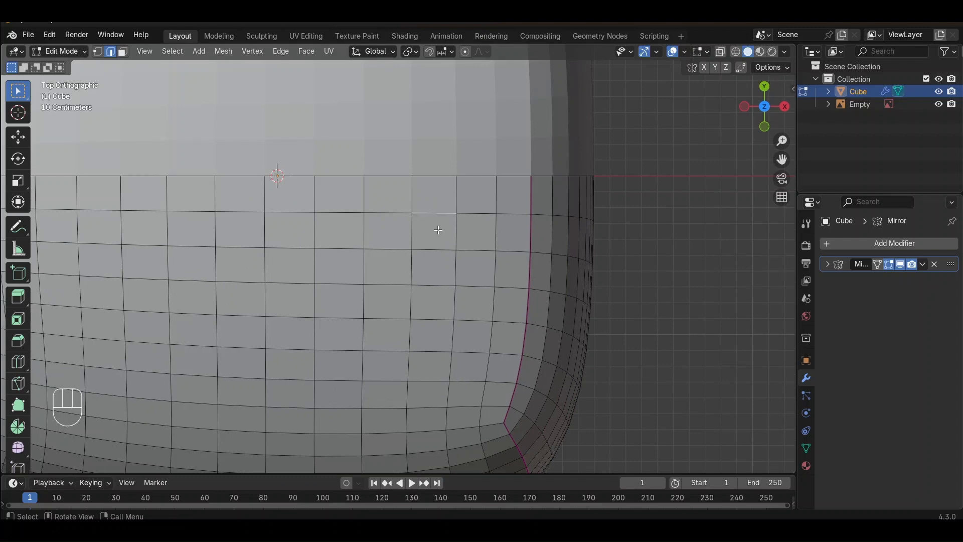
left_click(123, 51)
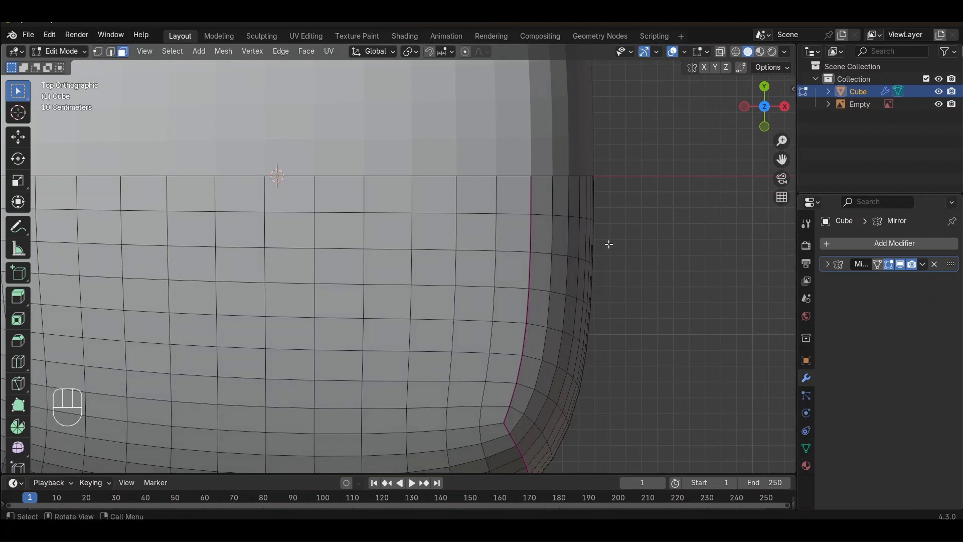
left_click(473, 195)
left_click(475, 244)
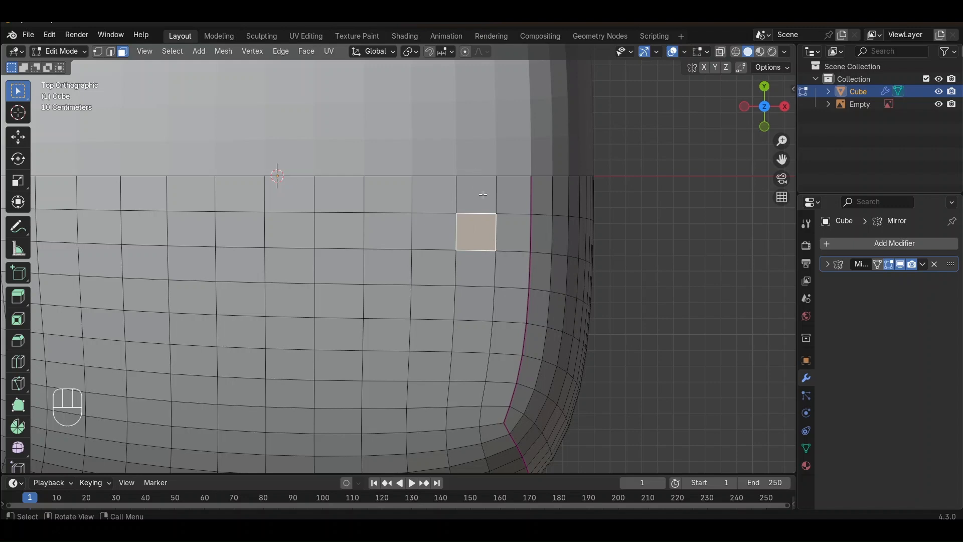
left_click(521, 285)
left_click(487, 282)
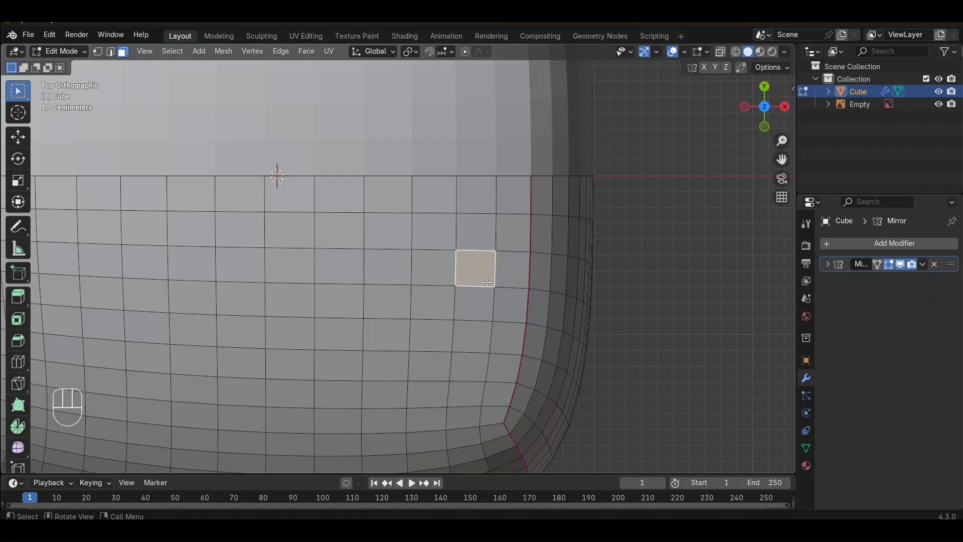
left_click(439, 279)
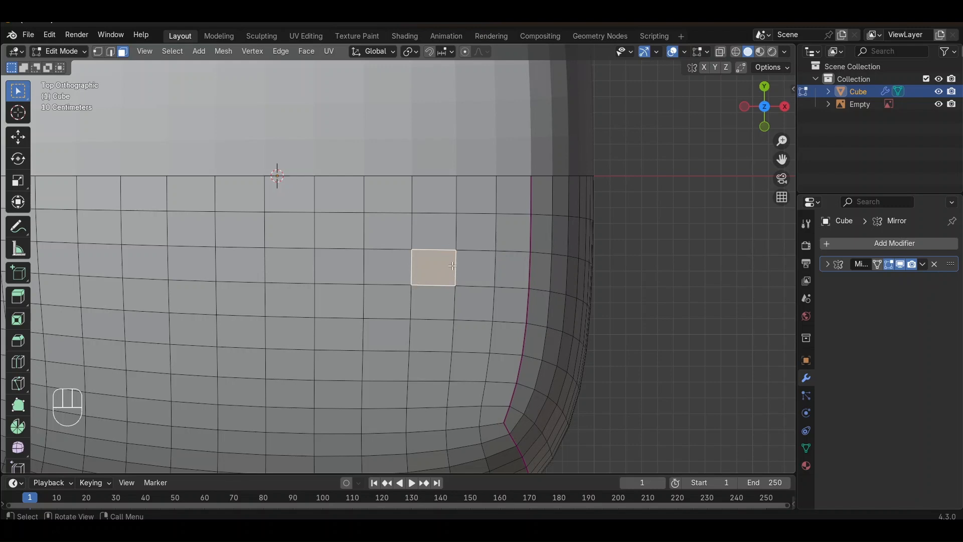
left_click_drag(389, 278, 446, 335, "shift")
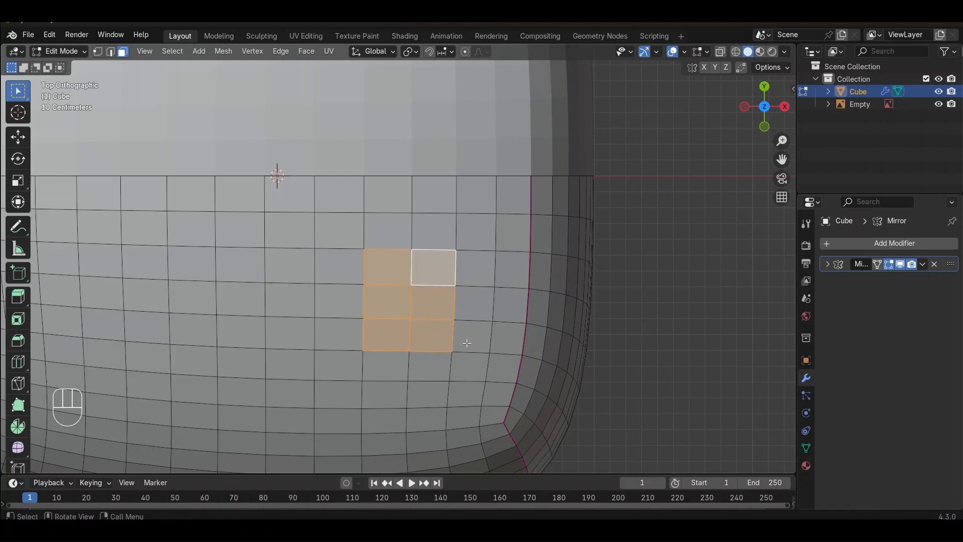
middle_click_drag(468, 334, 475, 271)
scroll(461, 257, "down", 2)
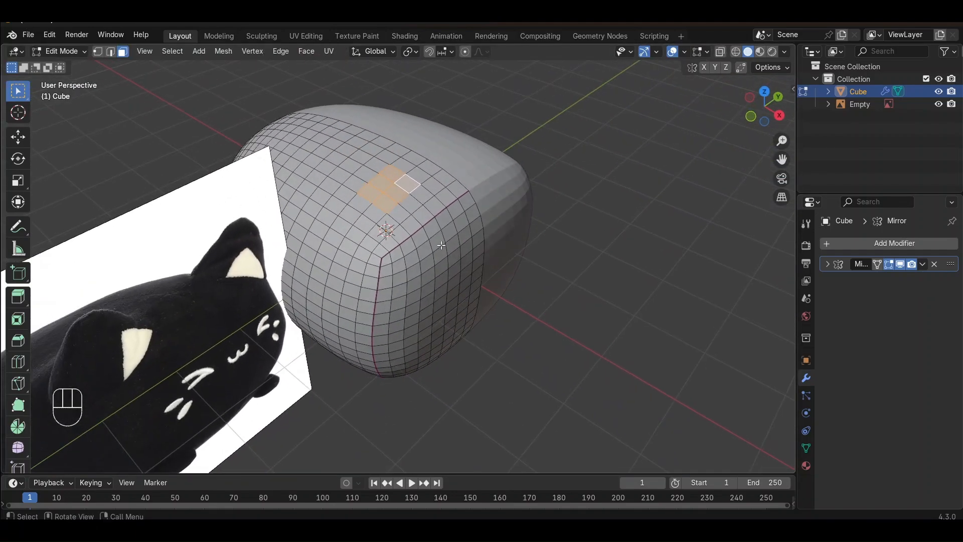
left_click(360, 202, "shift")
left_click(378, 214, "shift")
middle_click_drag(489, 235, 480, 227)
key("e")
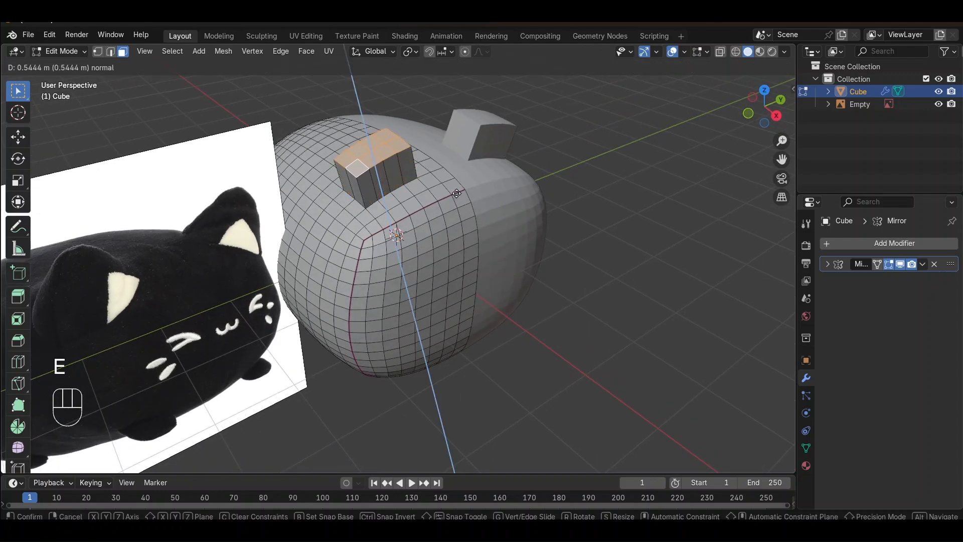
left_click(456, 195)
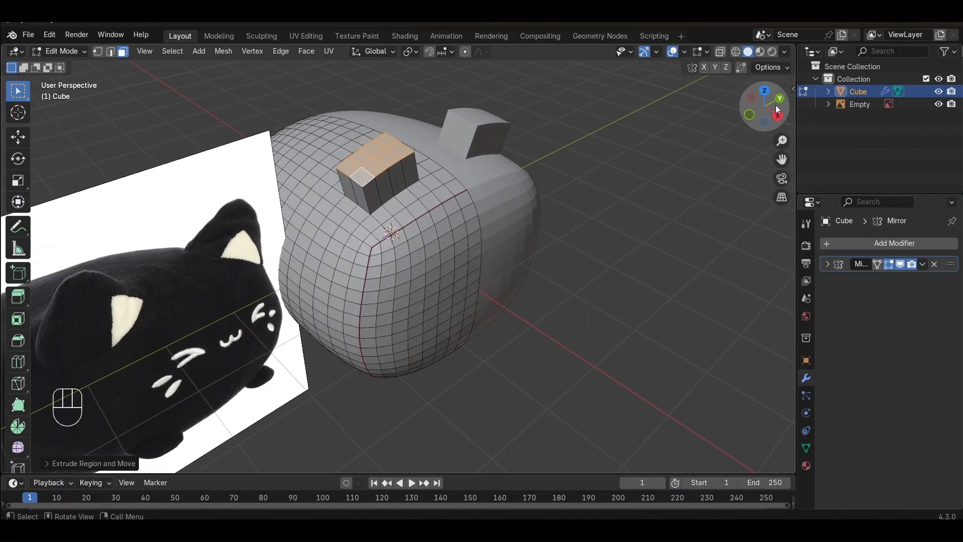
- Rotate the extruded ear's top faces 15° in the right orthographic view
left_click(776, 110)
middle_click_drag(621, 151, 649, 268, "shift")
scroll(514, 230, "up", 5)
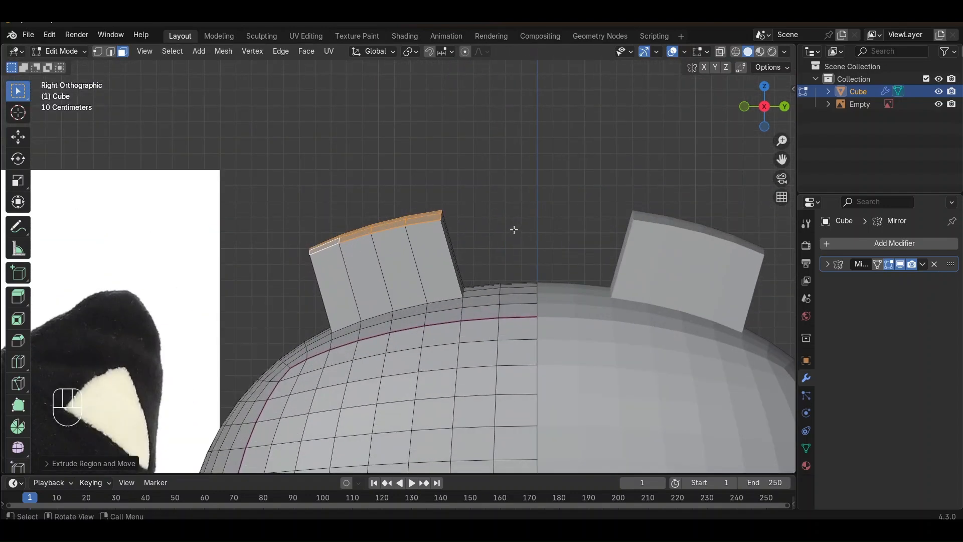
key("r")
key("ctrl")
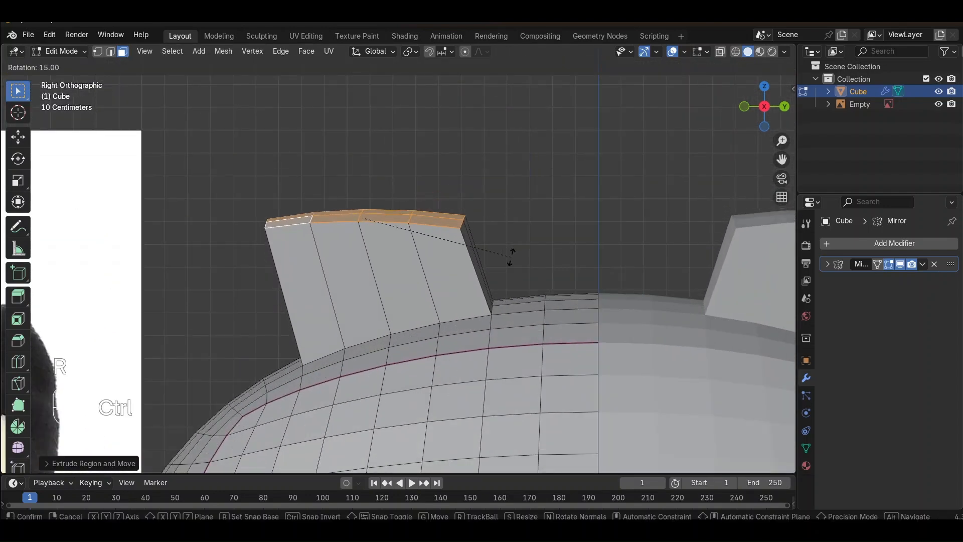
left_click(510, 256)
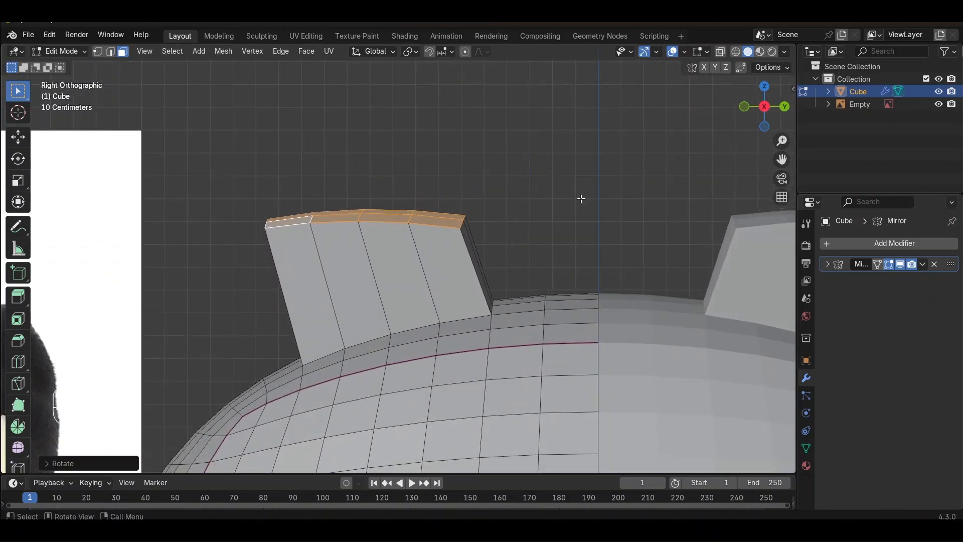
- Rotate the ear's top faces slightly around the global X axis, by about -2.7°
left_click(746, 107)
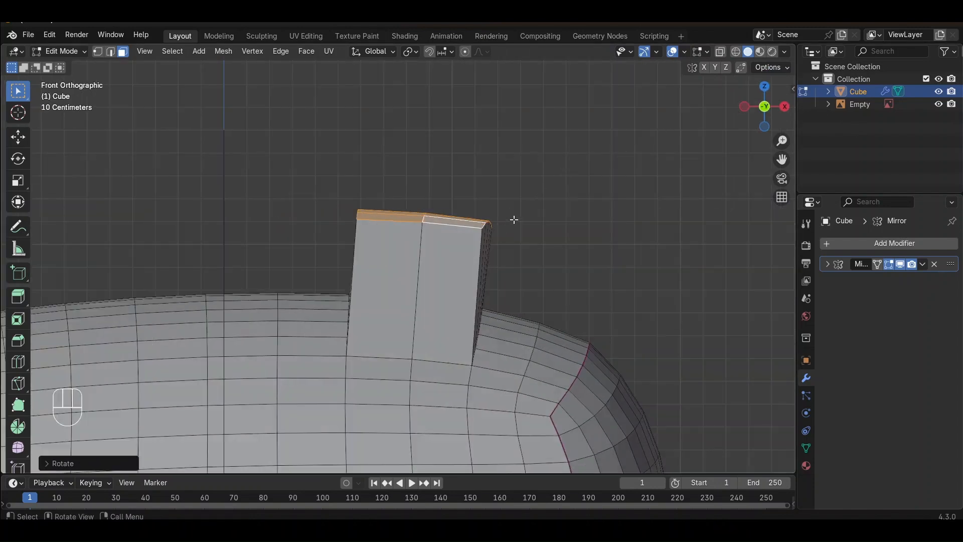
key("r")
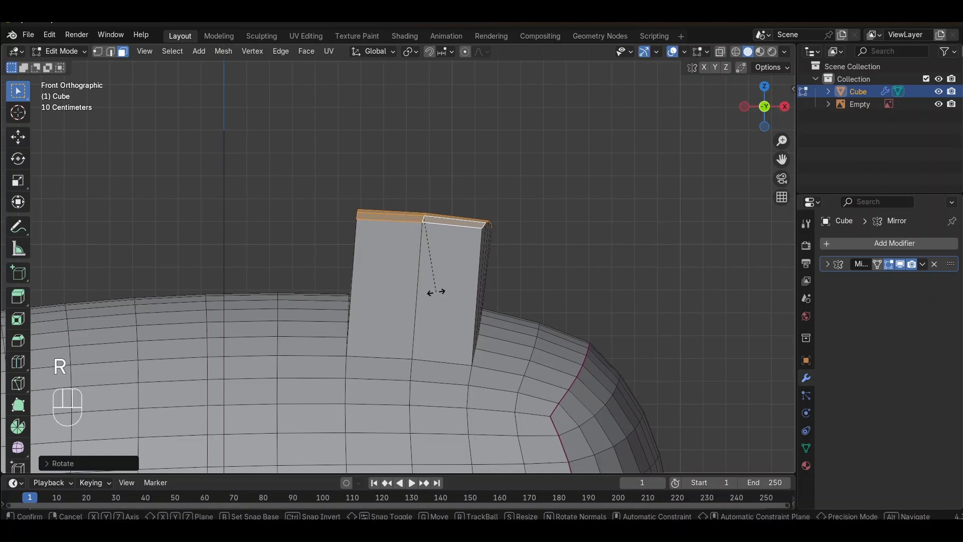
key("x")
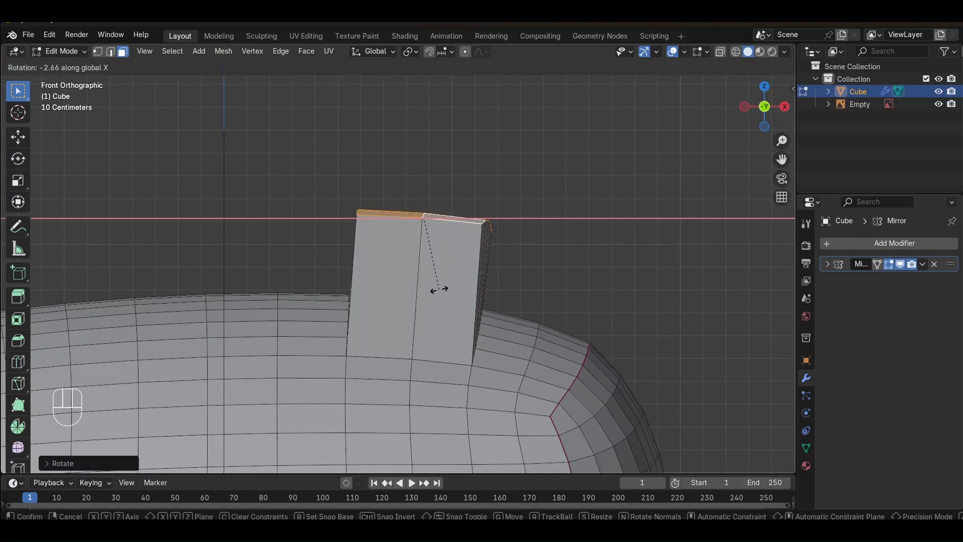
left_click(437, 287)
- Scale the ear's top faces to about 0.6 with the Y axis locked, narrowing the ear's thickness
middle_click_drag(438, 287, 416, 302)
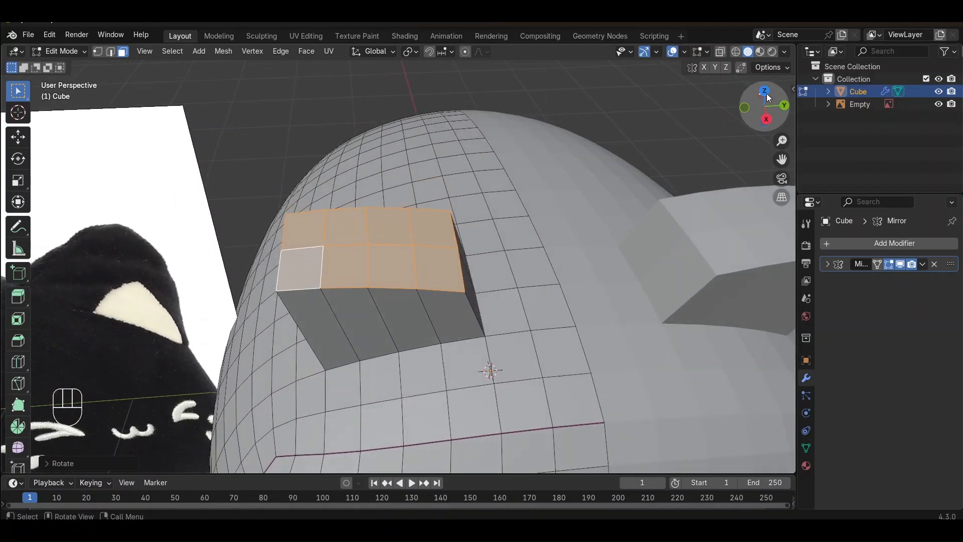
left_click(766, 93)
left_click(766, 87)
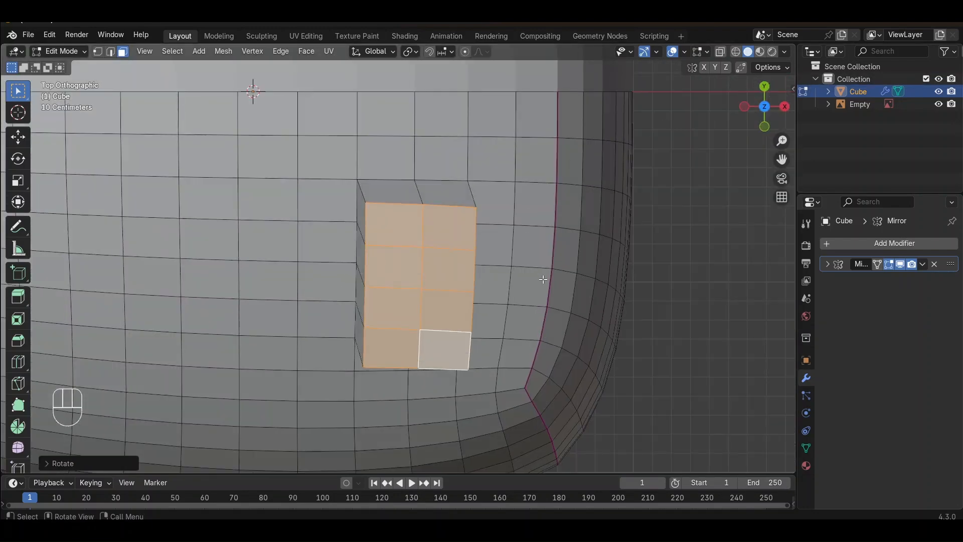
key("s")
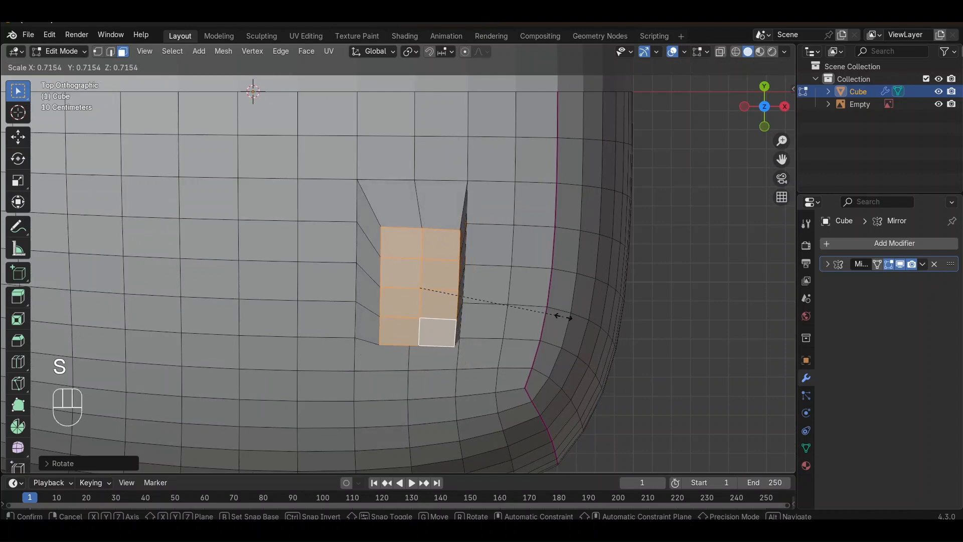
key("shift")
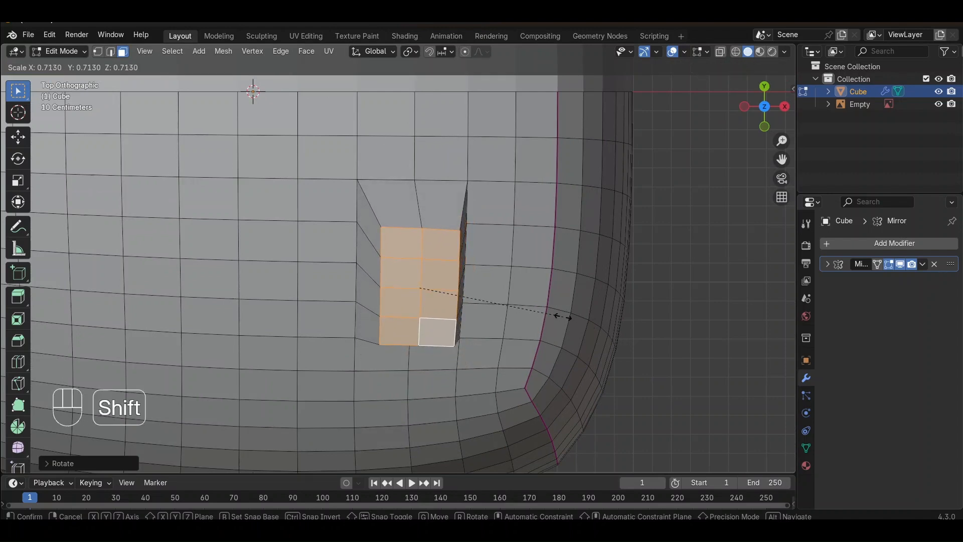
key("shift+x")
key("shift+y")
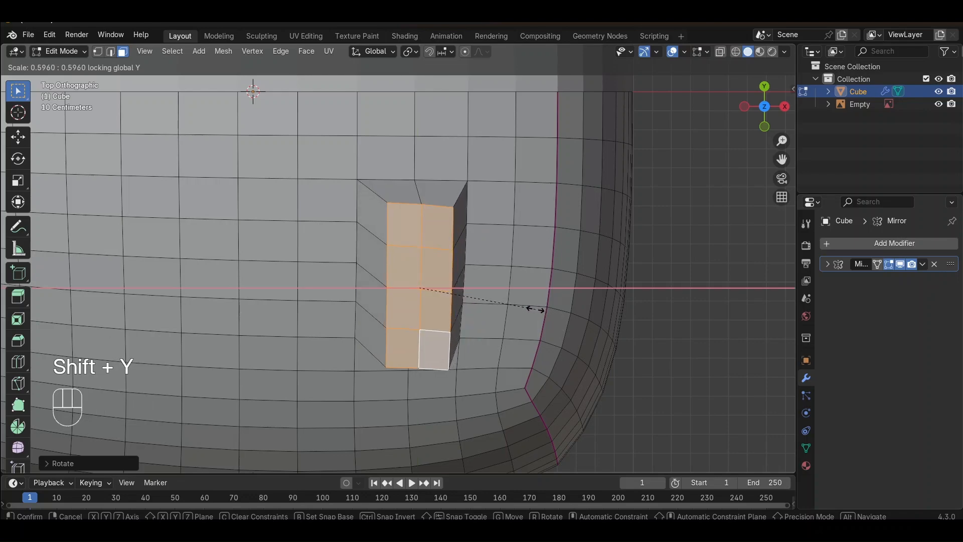
left_click(536, 309)
middle_click_drag(536, 307, 484, 173)
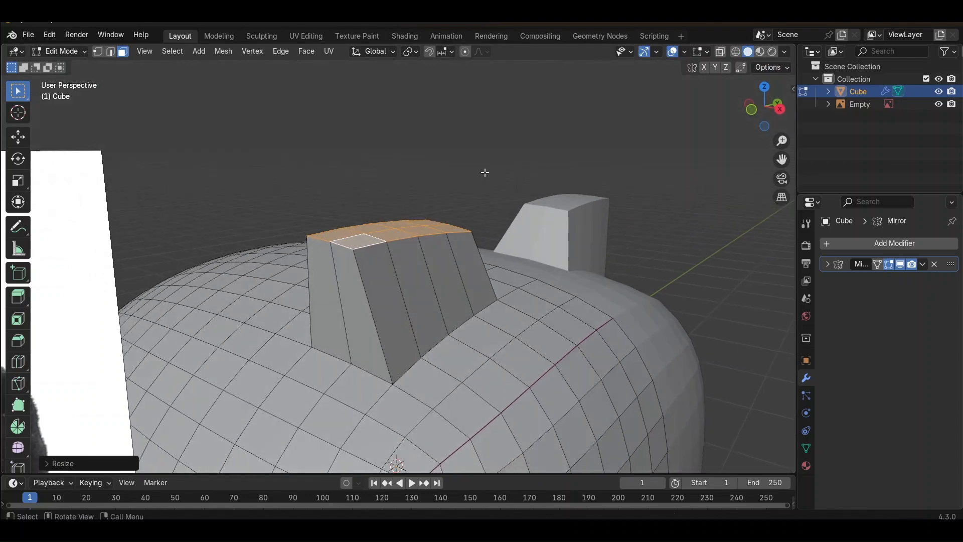
- Move the ear's top faces about 0.08 m along X toward the front of the head
left_click(767, 89)
scroll(579, 233, "up", 1)
middle_click_drag(579, 240, 537, 228, "shift")
scroll(538, 228, "up", 2)
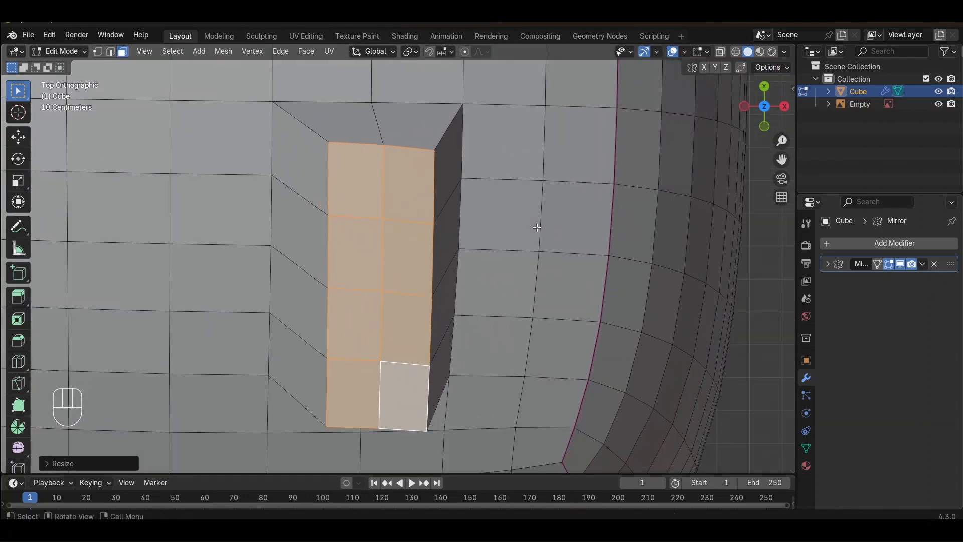
key("g")
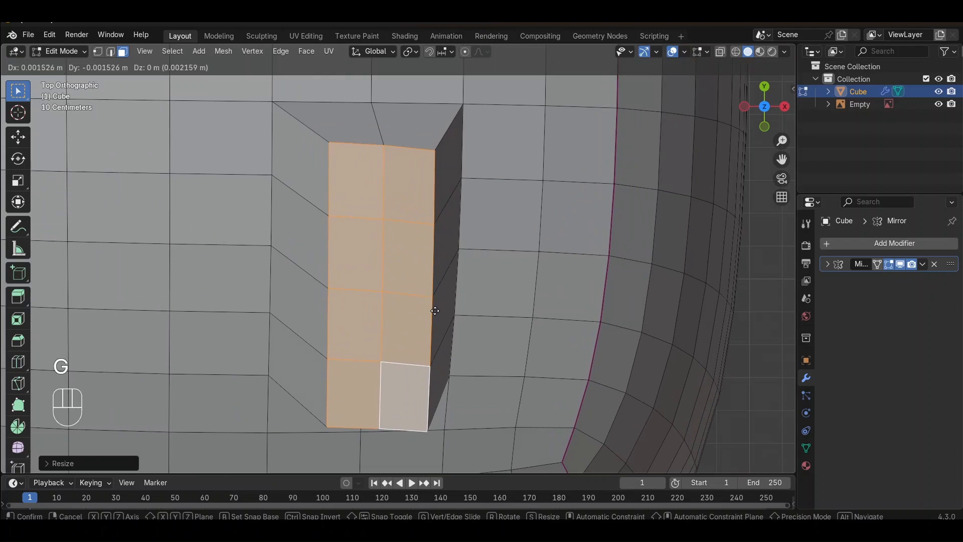
key("x")
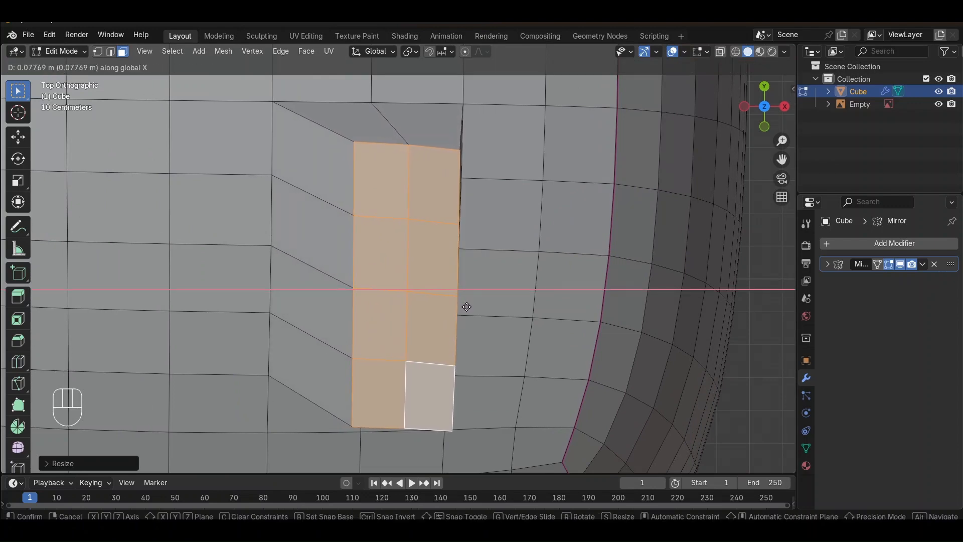
left_click(469, 307)
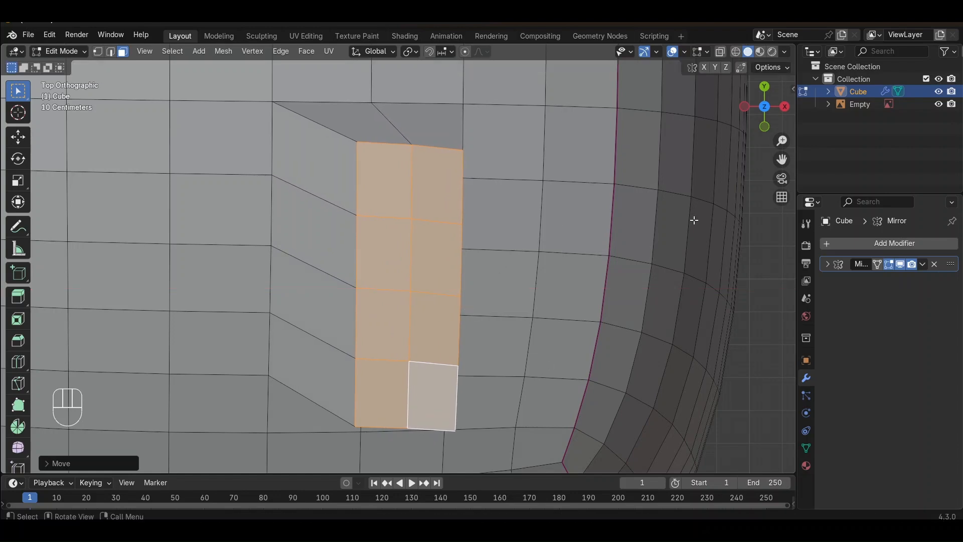
- Select the two top edges at the ear's outer end and lower them about 0.1 m along Z
left_click(771, 306)
middle_click_drag(714, 305, 430, 264)
left_click(344, 282)
middle_click_drag(343, 282, 411, 306)
key("2")
left_click(363, 288)
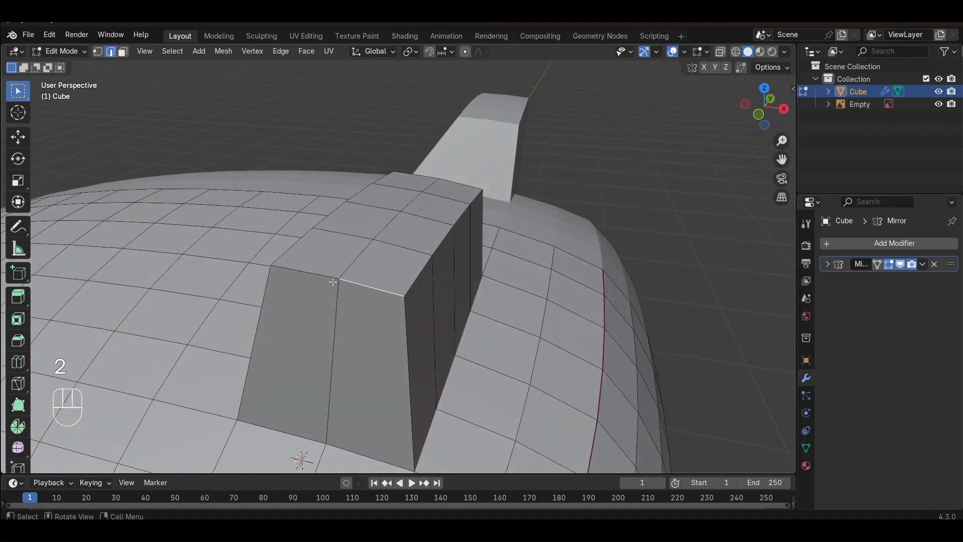
middle_click_drag(318, 275, 277, 217)
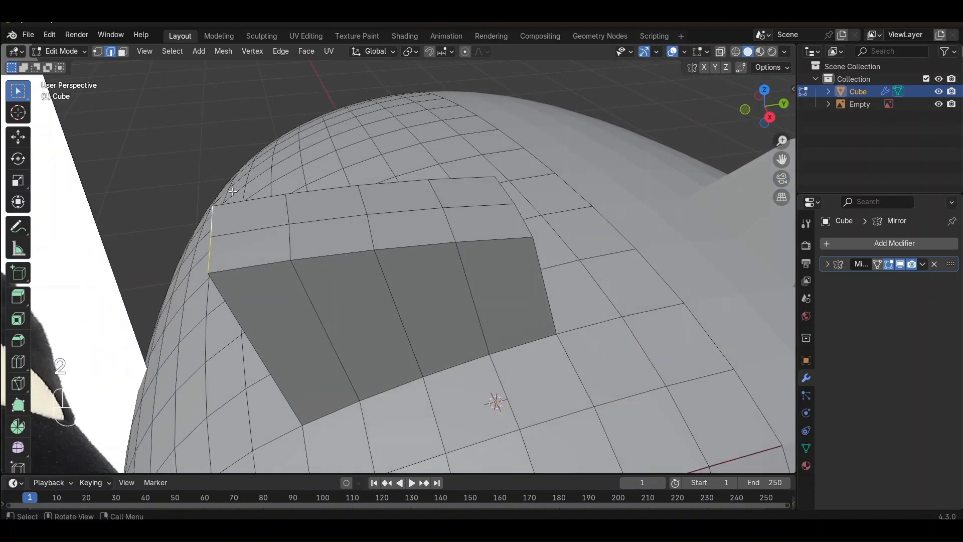
middle_click_drag(448, 186, 477, 184)
key("g")
key("z")
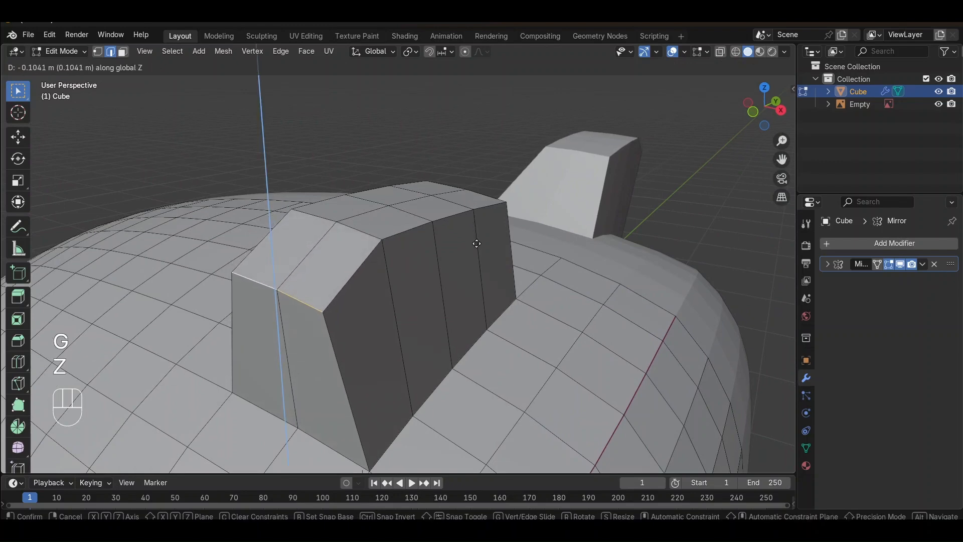
left_click(497, 244)
- Lower the two top edges at the ear's inner end along Z to round off the ear's top
middle_click_drag(497, 244, 501, 281)
key("g")
key("z")
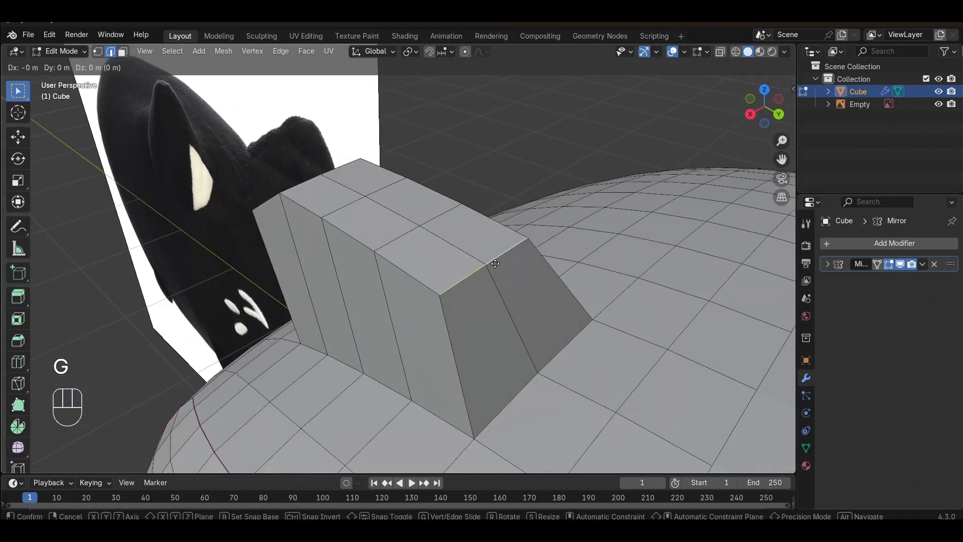
left_click(500, 288)
- Move the three middle vertices of the ear's front base edge backward along X to curve the ear inward
middle_click_drag(501, 288, 123, 77)
left_click(103, 49)
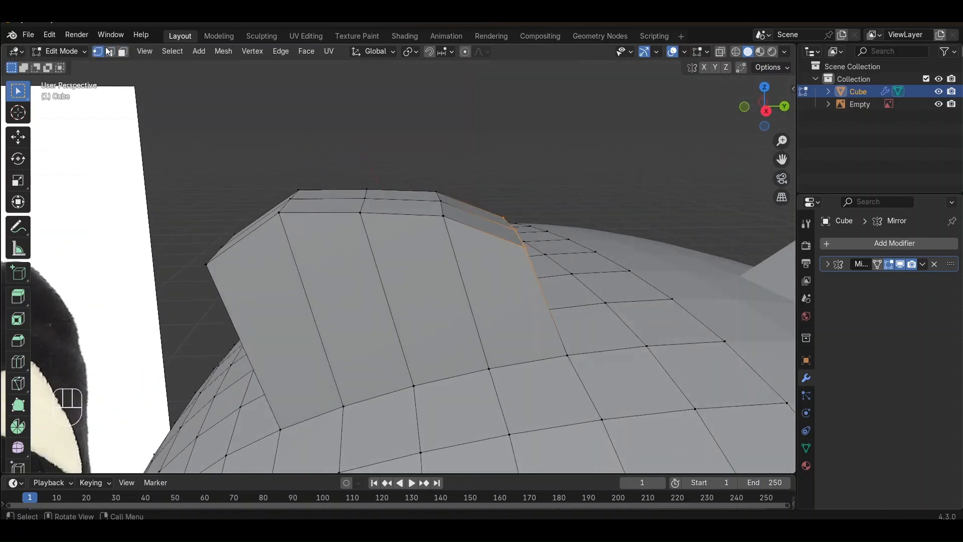
left_click(344, 405)
left_click(414, 386, "shift")
left_click(489, 368, "shift")
middle_click_drag(460, 405, 502, 223)
key("g")
key("x")
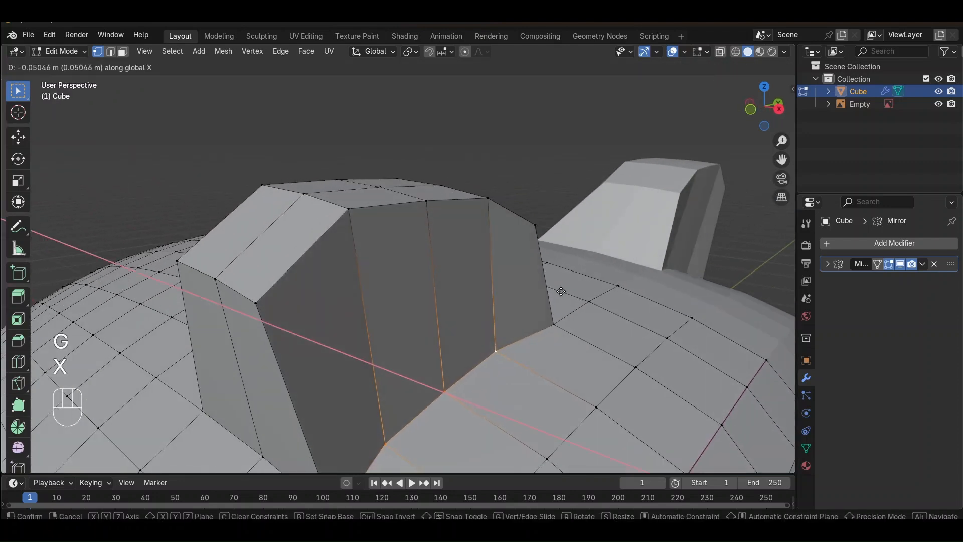
left_click(551, 289)
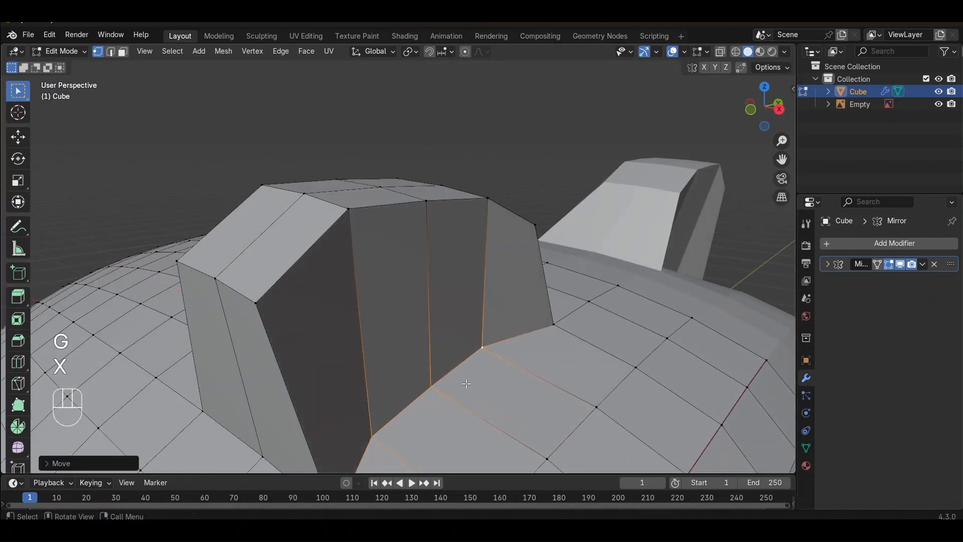
- Move the middle vertex of the ear's front base edge about 0.04 m backward along X
left_click(439, 386)
key("g")
key("x")
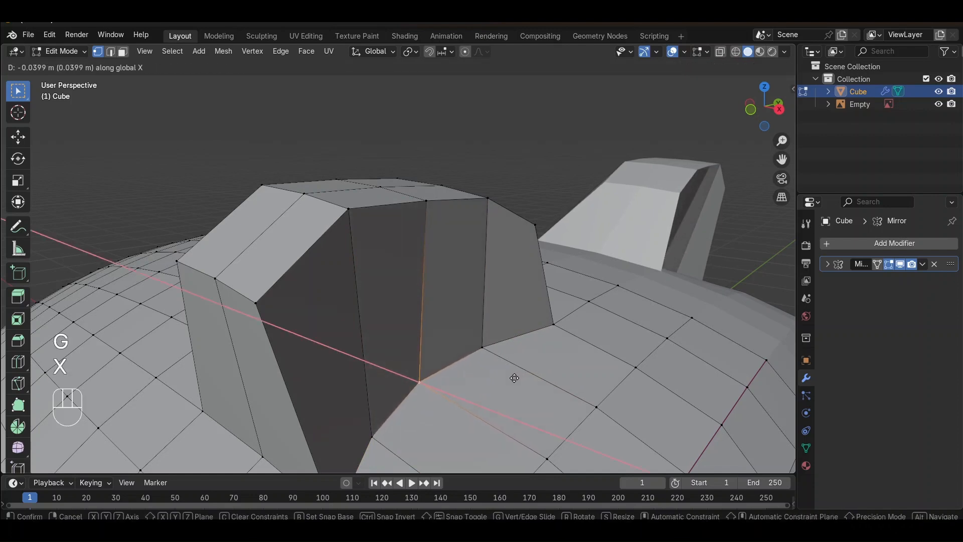
key("Tab")
middle_click_drag(515, 372, 454, 343)
key("Tab")
scroll(453, 344, "up", 3)
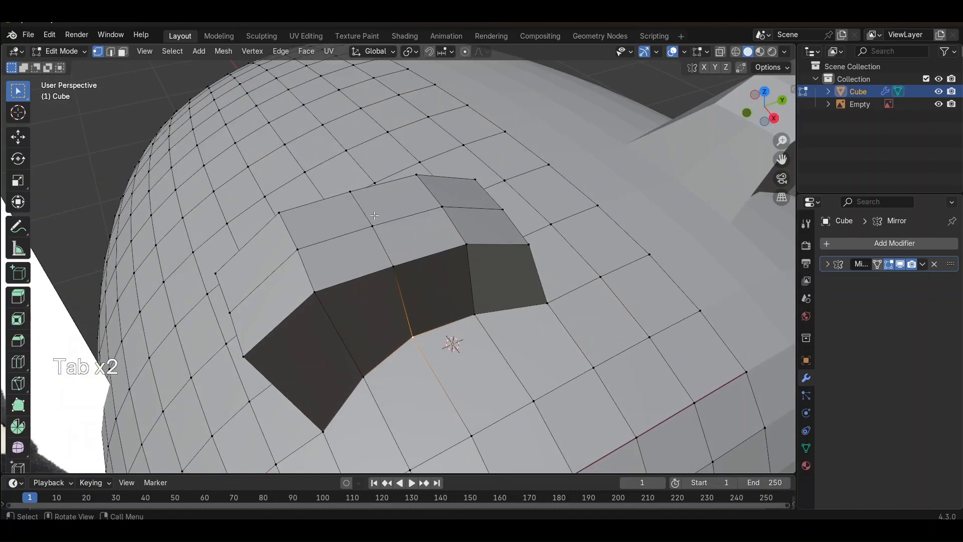
- Raise the middle vertex of the ear's top along Z using proportional editing with a size of about 0.35 m
left_click(400, 237, "alt")
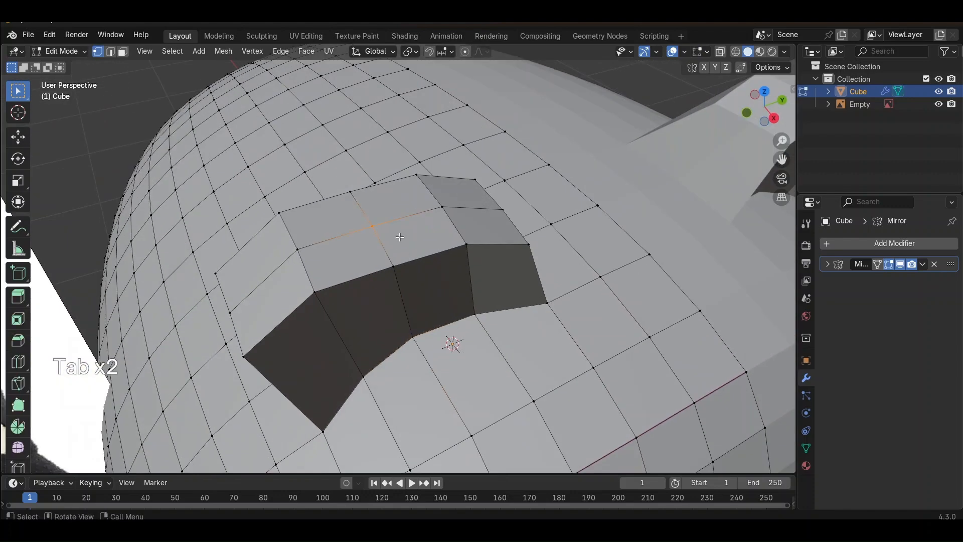
left_click(466, 51)
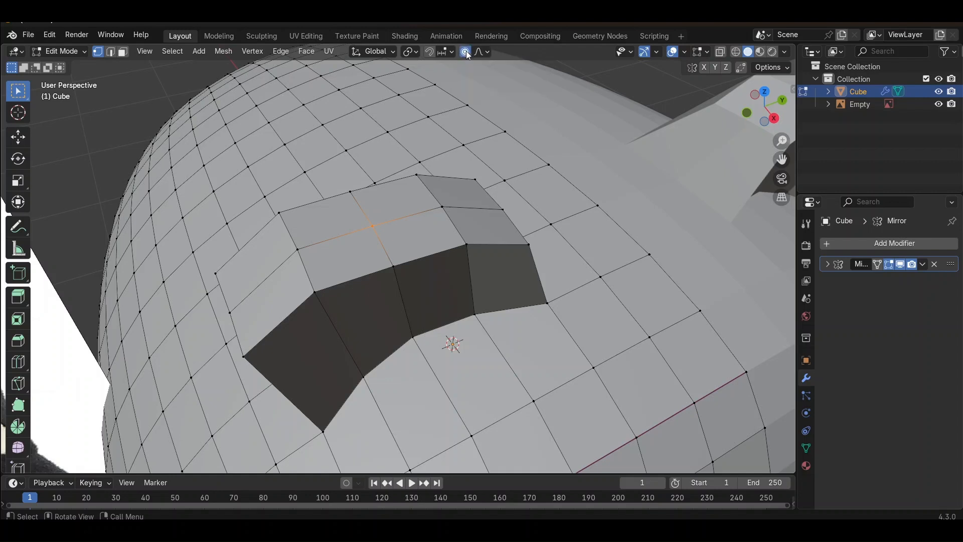
middle_click_drag(458, 374, 464, 353)
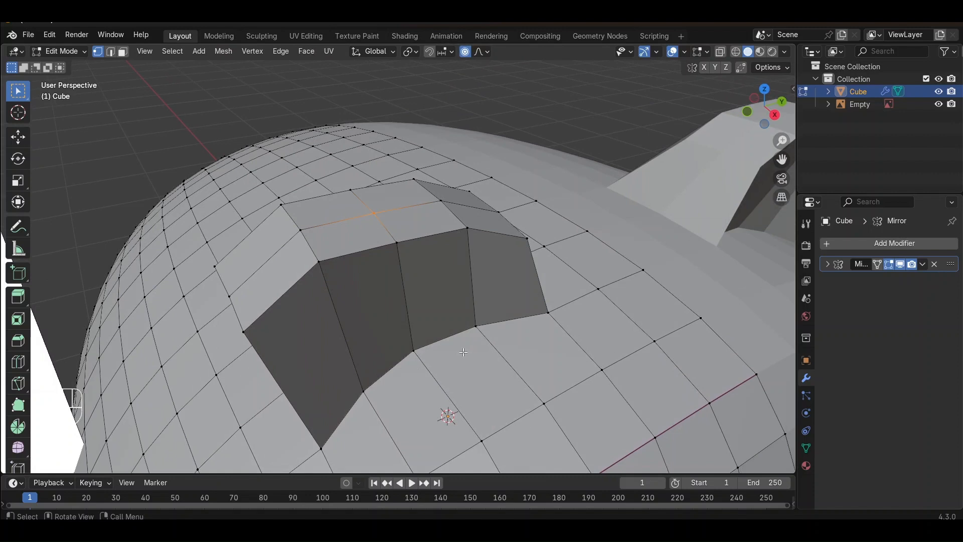
key("g")
key("z")
scroll(463, 326, "up", 11)
scroll(460, 315, "down", 1)
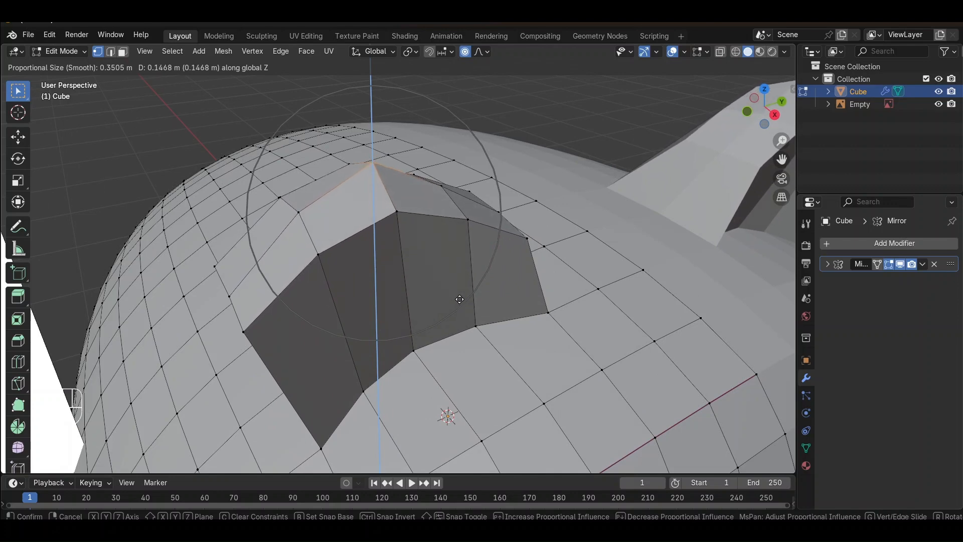
left_click(457, 310)
- Add a Subdivision Surface modifier to the cat body in Object Mode
middle_click_drag(483, 320, 635, 336)
key("Tab")
left_click(848, 245)
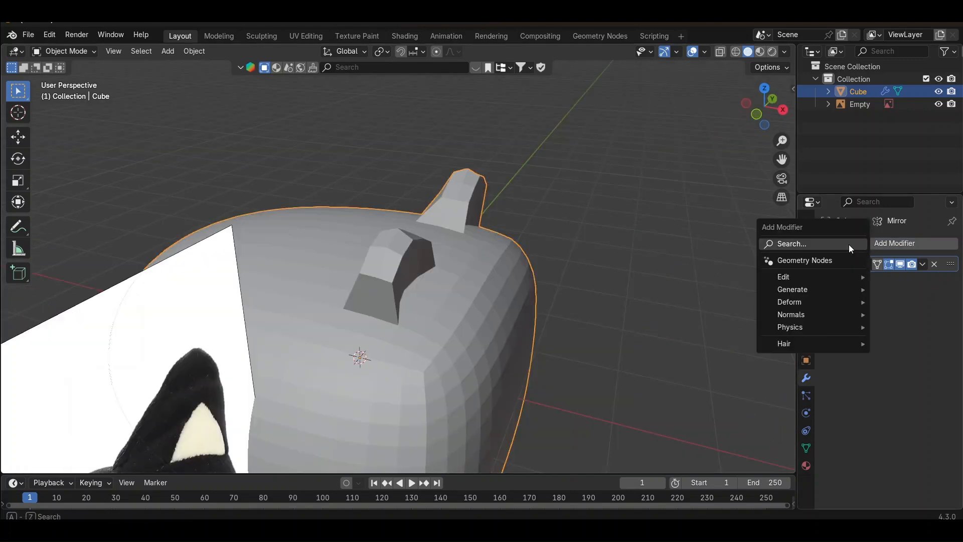
type("s")
key("Return")
middle_click_drag(645, 372, 547, 357)
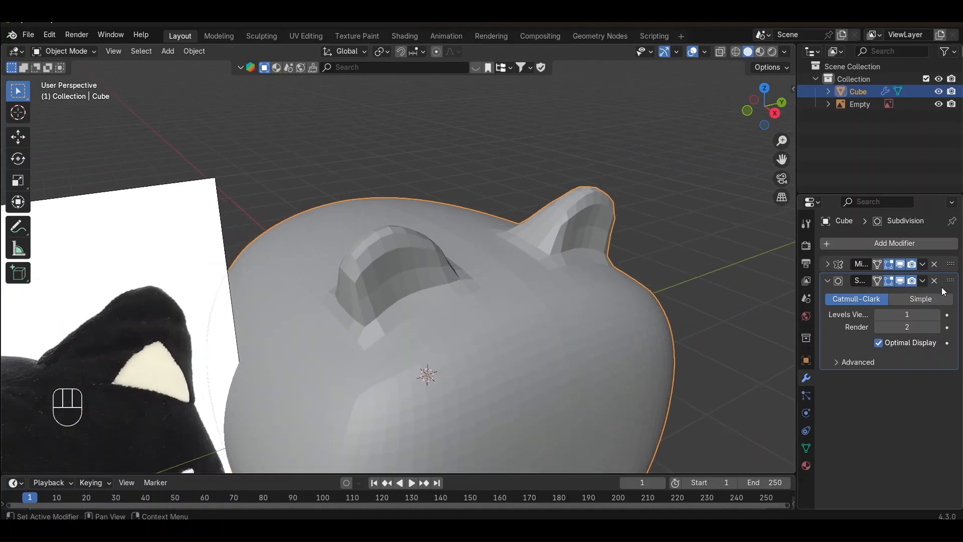
- Try placing the Subdivision modifier ahead of the Mirror modifier and restore the original order
left_click_drag(952, 286, 950, 259)
middle_click_drag(727, 293, 579, 257)
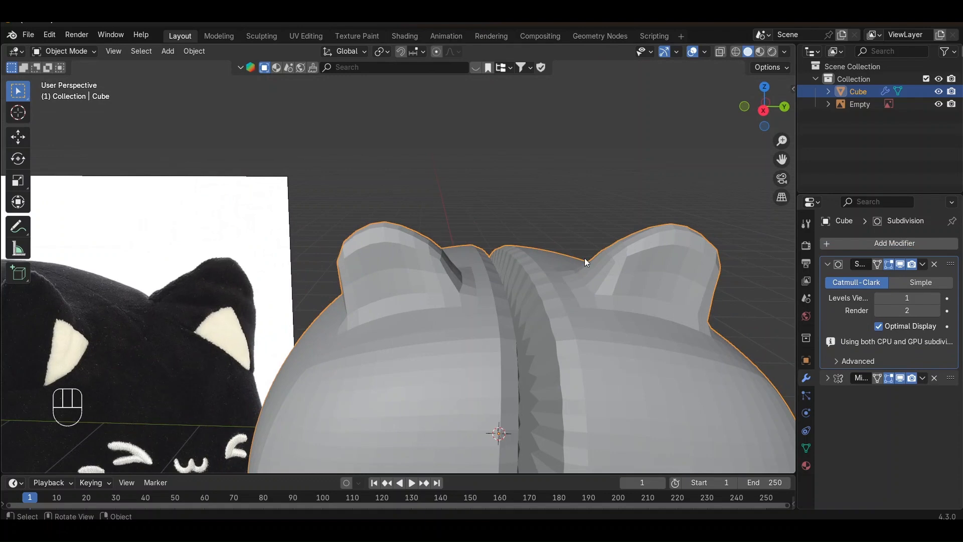
left_click_drag(953, 266, 941, 364)
- Set the Subdivision modifier's viewport level to 2
middle_click_drag(718, 323, 625, 327)
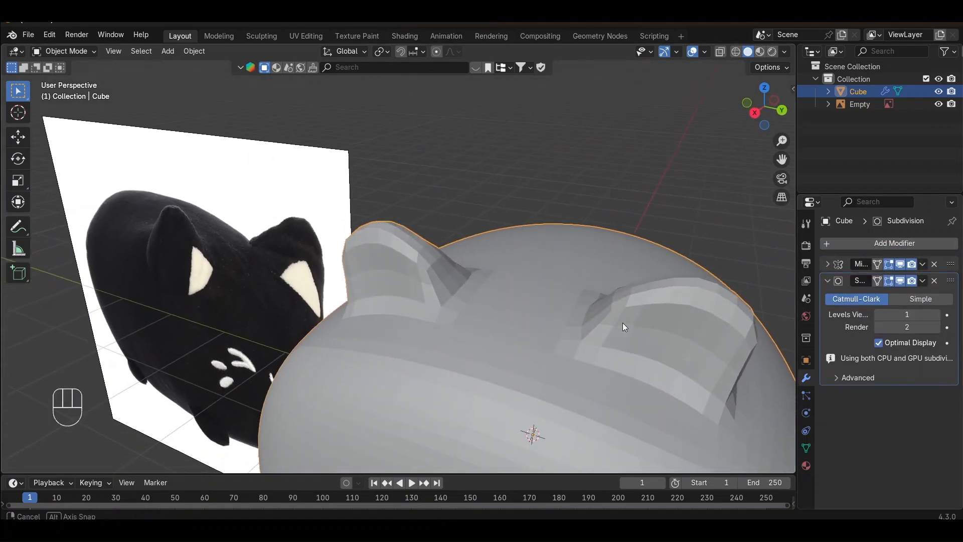
left_click(939, 315)
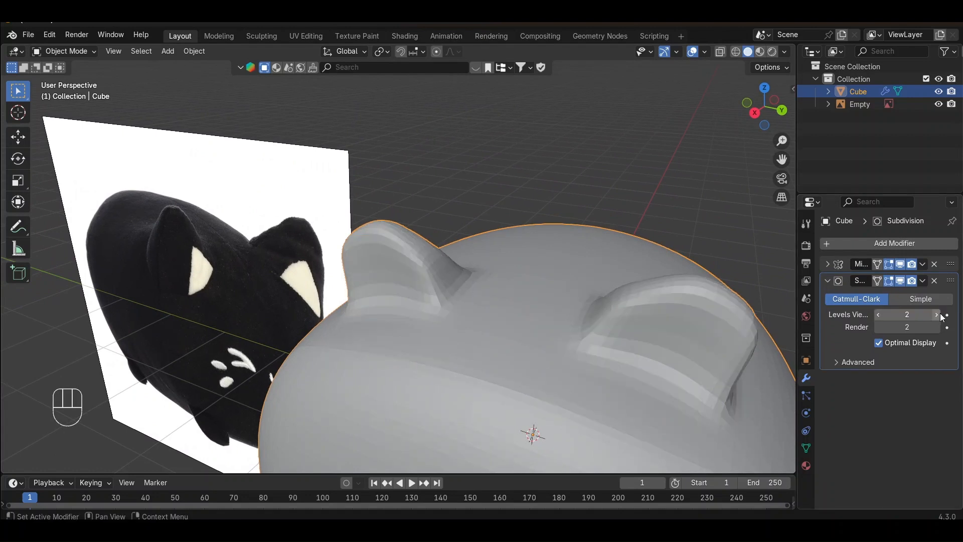
middle_click_drag(482, 343, 576, 349)
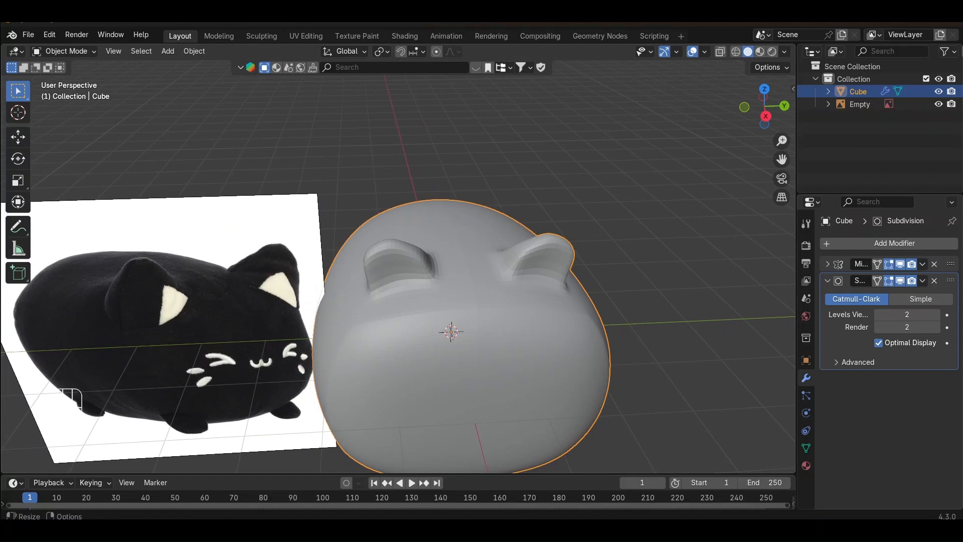
middle_click_drag(652, 281, 686, 306)
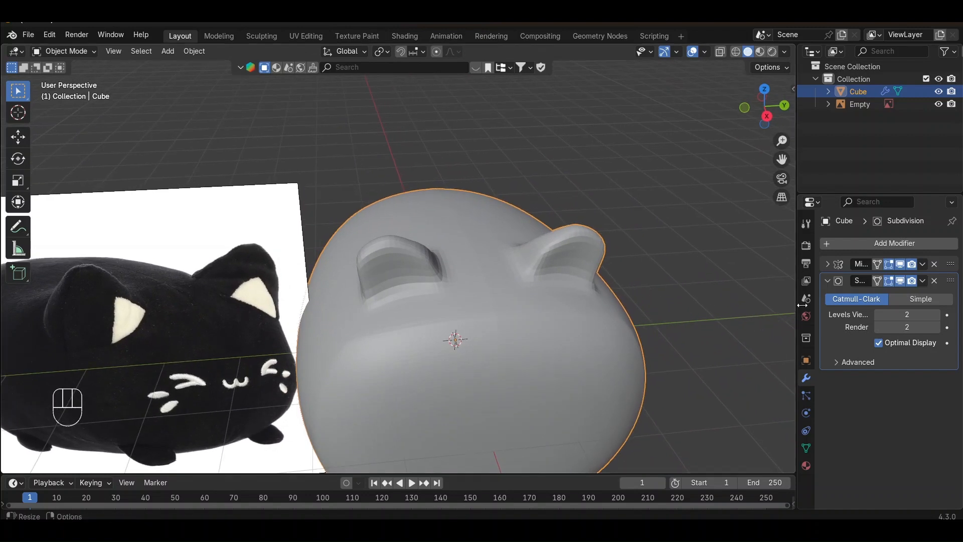
- Try to apply the Subdivision modifier while it follows the Mirror modifier, and undo the application
left_click(921, 281)
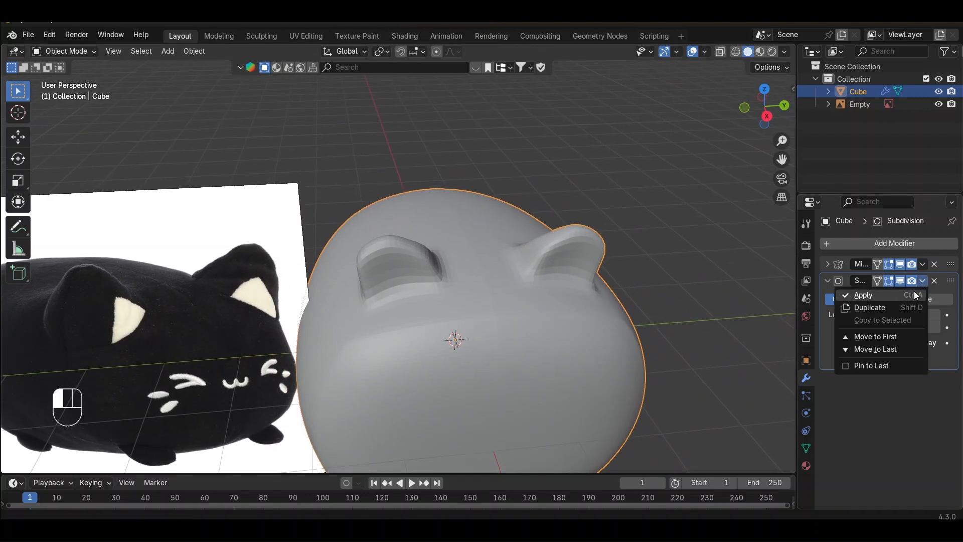
left_click(909, 294)
middle_click_drag(648, 281, 607, 276)
scroll(606, 276, "up", 4)
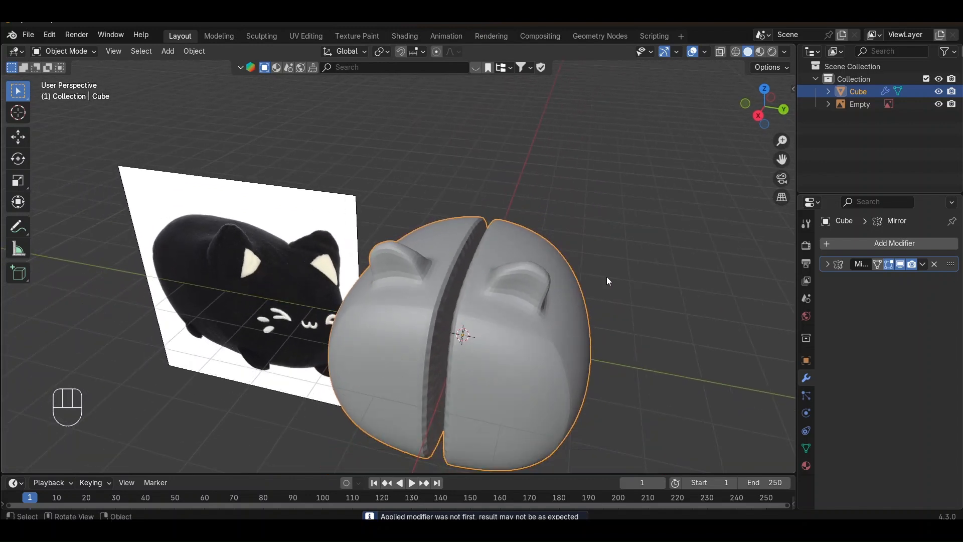
key("ctrl+z")
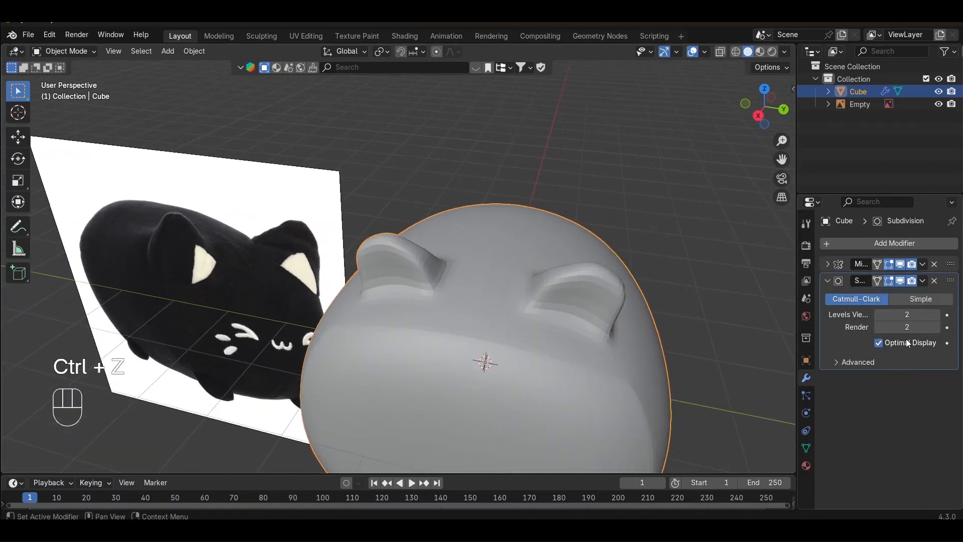
- Delete the Mirror modifier from the cat body, keeping the Subdivision modifier
left_click(653, 262)
middle_click_drag(651, 224, 650, 244)
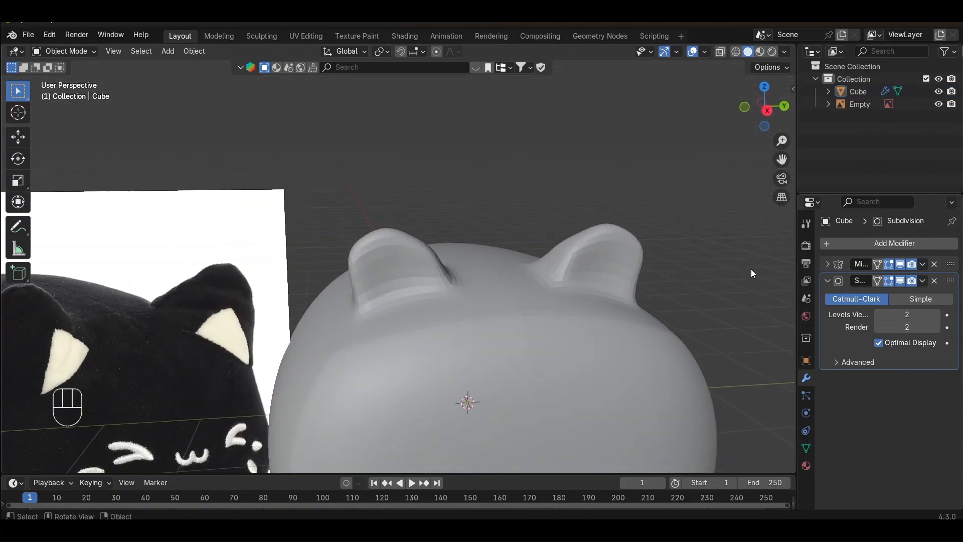
left_click(957, 269)
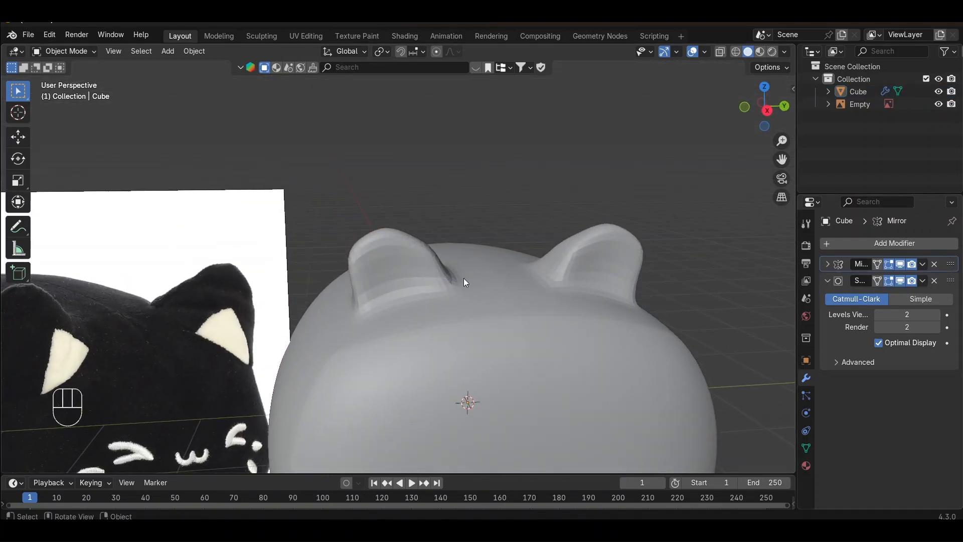
scroll(456, 285, "down", 3)
middle_click_drag(487, 309, 608, 144, "shift")
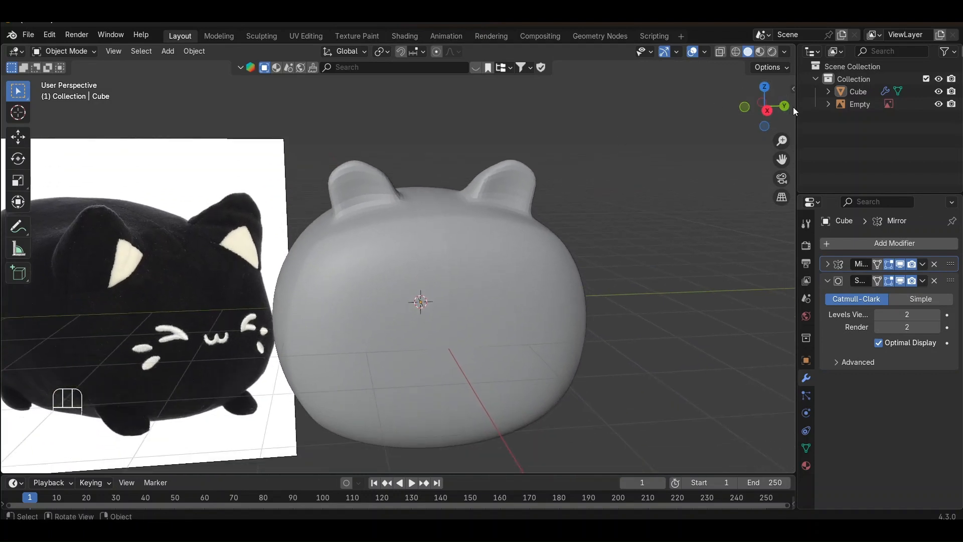
left_click(772, 111)
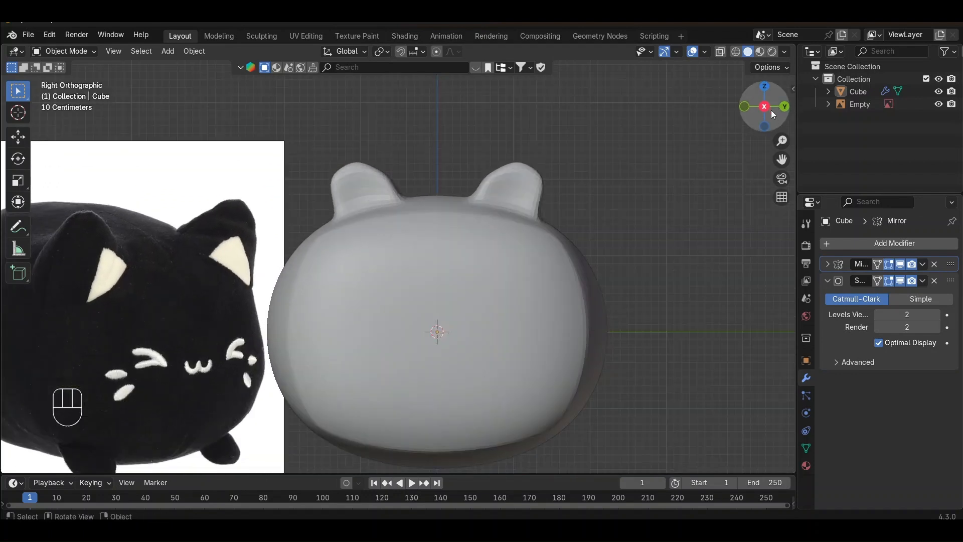
scroll(408, 286, "up", 2)
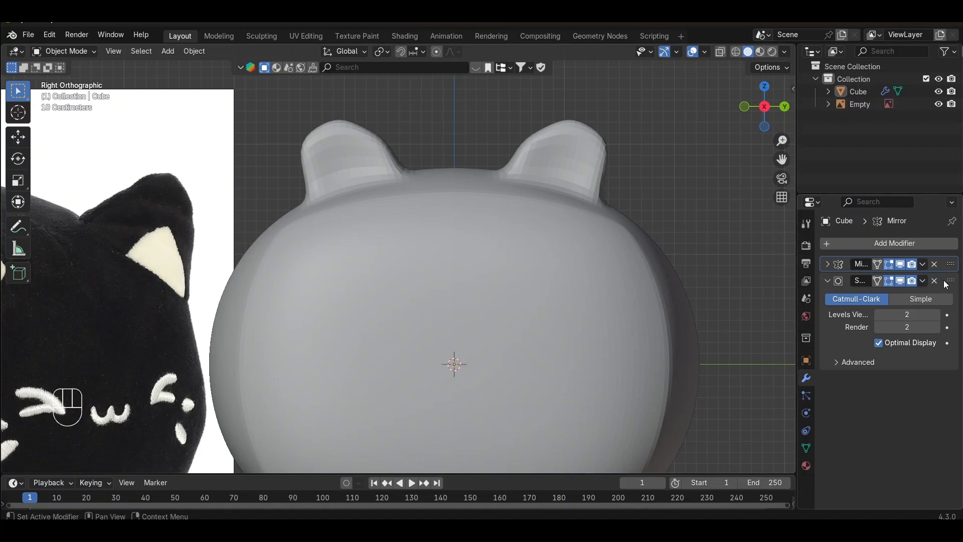
left_click(934, 266)
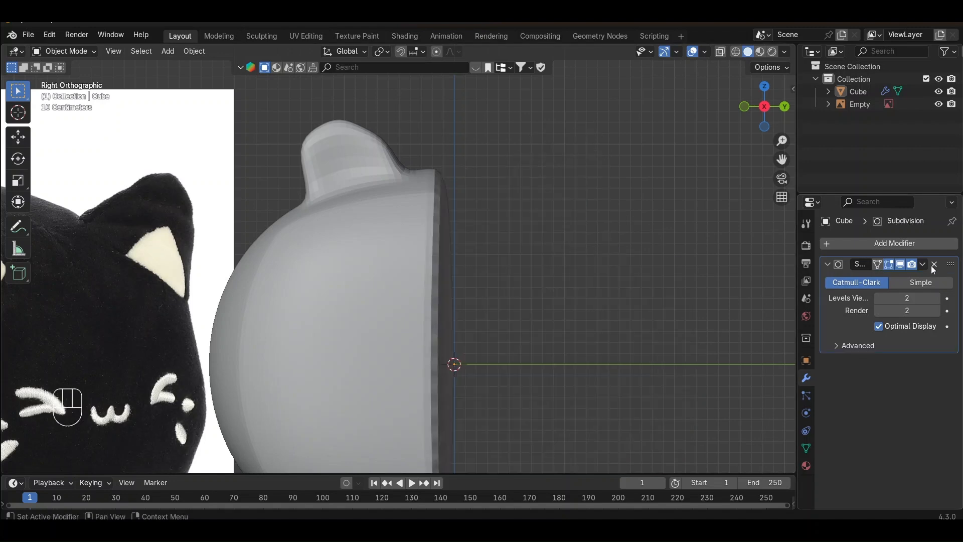
- Select the large flat face on the body's center plane and crease its border edges so the cut stays sharp
middle_click_drag(533, 200, 480, 246)
key("Tab")
left_click(507, 258)
key("3")
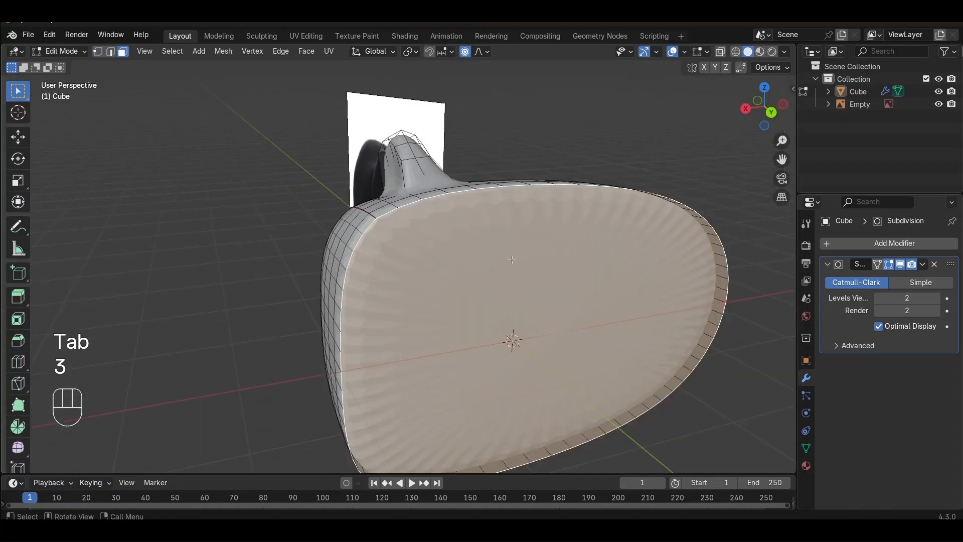
key("shift+e")
left_click(135, 109)
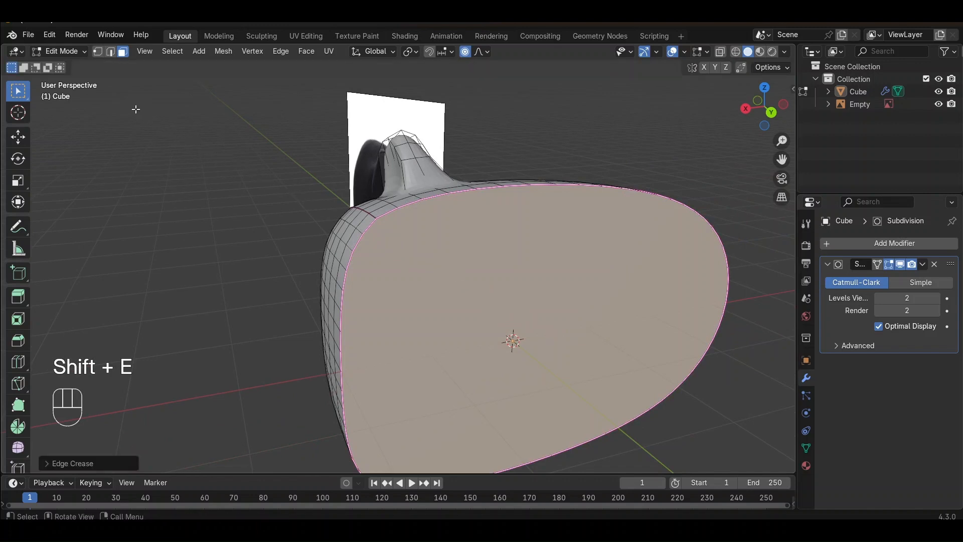
- Add a new Mirror modifier after the Subdivision modifier and enable its Y axis
key("Tab")
middle_click_drag(371, 207, 745, 249)
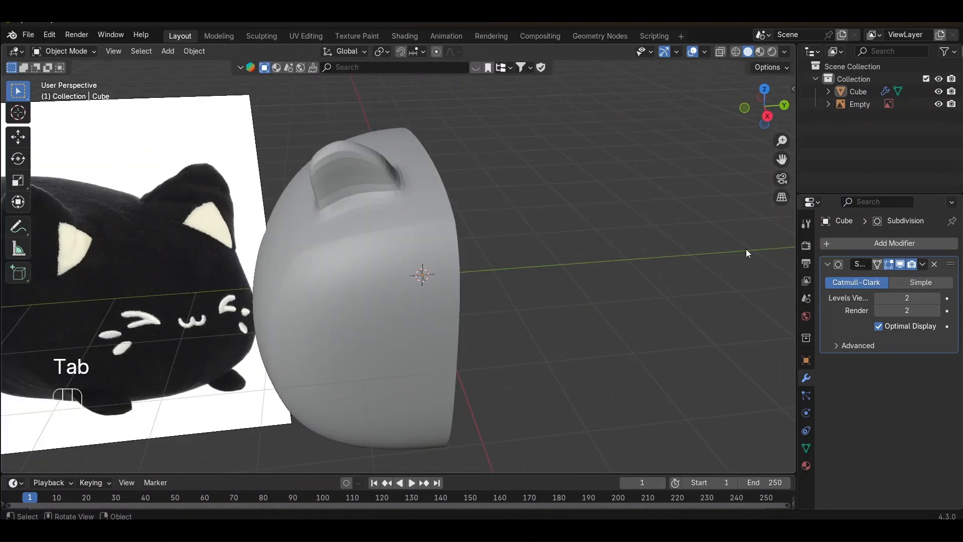
left_click(871, 244)
type("M")
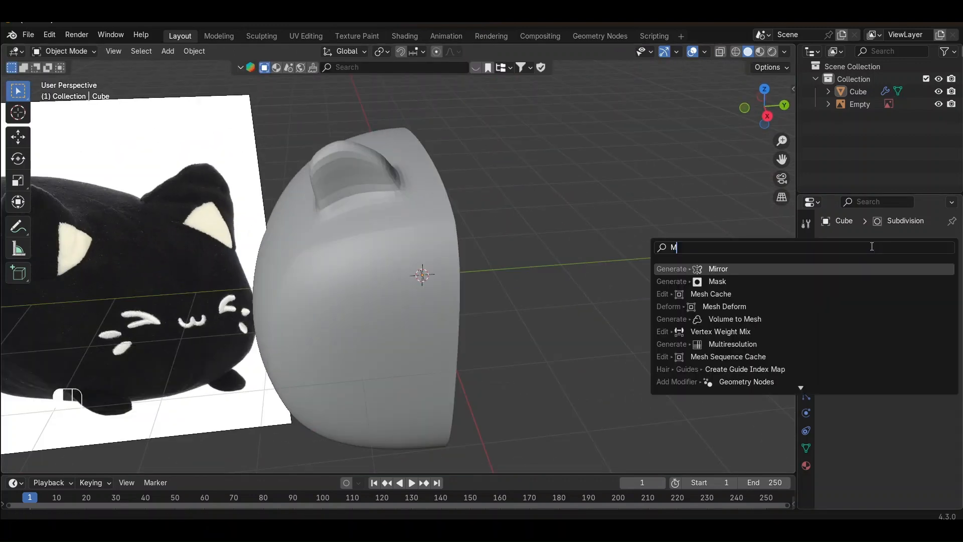
key("Return")
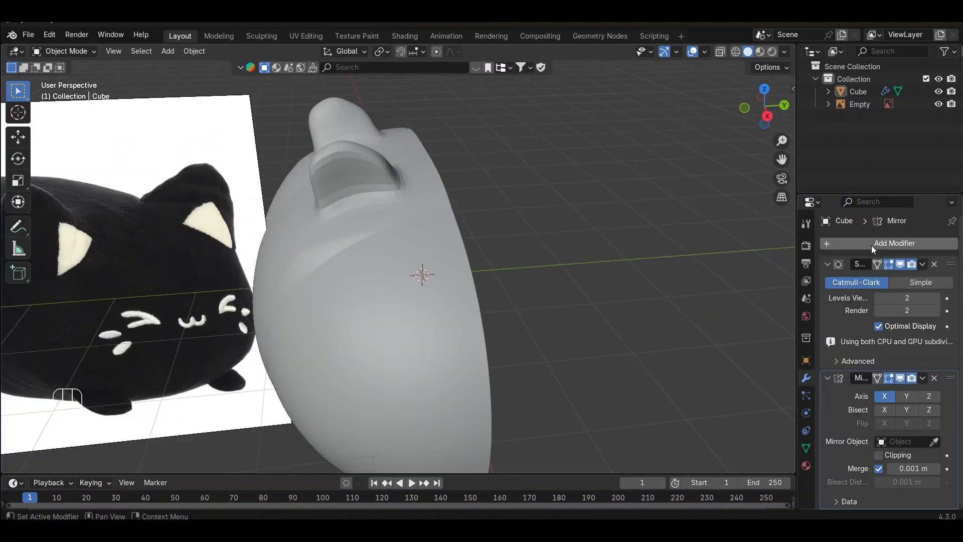
left_click(907, 397)
- Apply the Subdivision modifier to the cat body
middle_click_drag(783, 382, 769, 350)
middle_click_drag(696, 304, 715, 279)
left_click(954, 271)
key("ctrl+a")
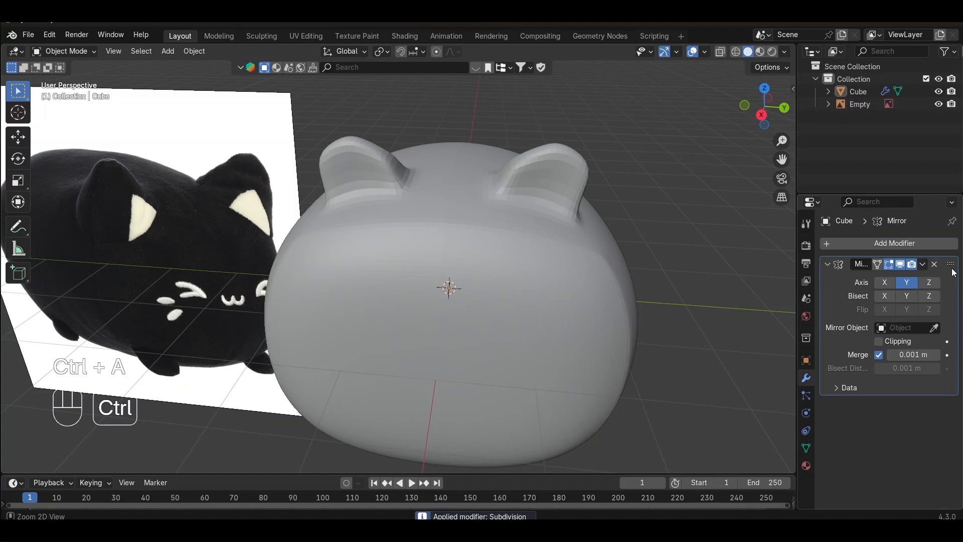
- Examine the subdivided mesh's density in Edit Mode and compare the body with the reference image from the right view
middle_click_drag(558, 251, 546, 291)
key("Tab")
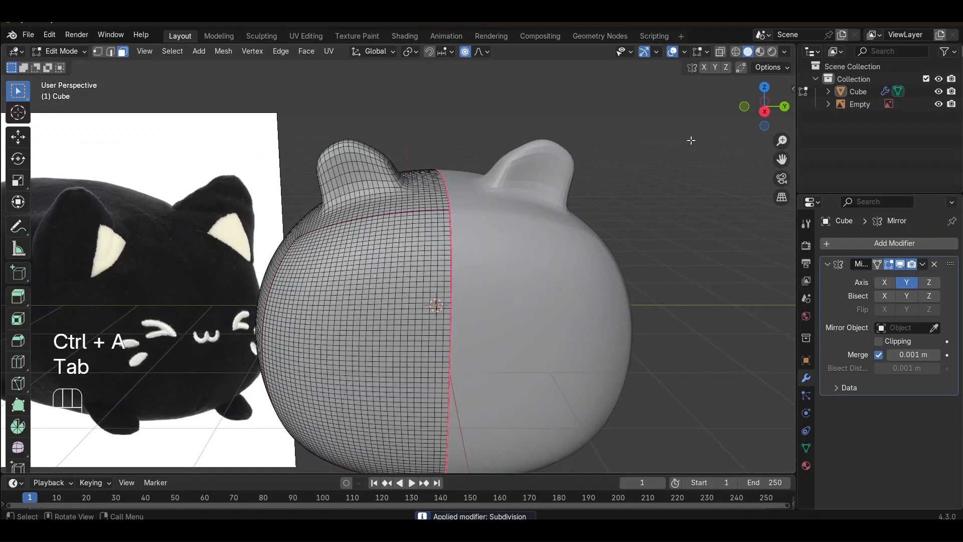
left_click(766, 113)
scroll(391, 296, "up", 3)
middle_click_drag(383, 301, 467, 181, "shift")
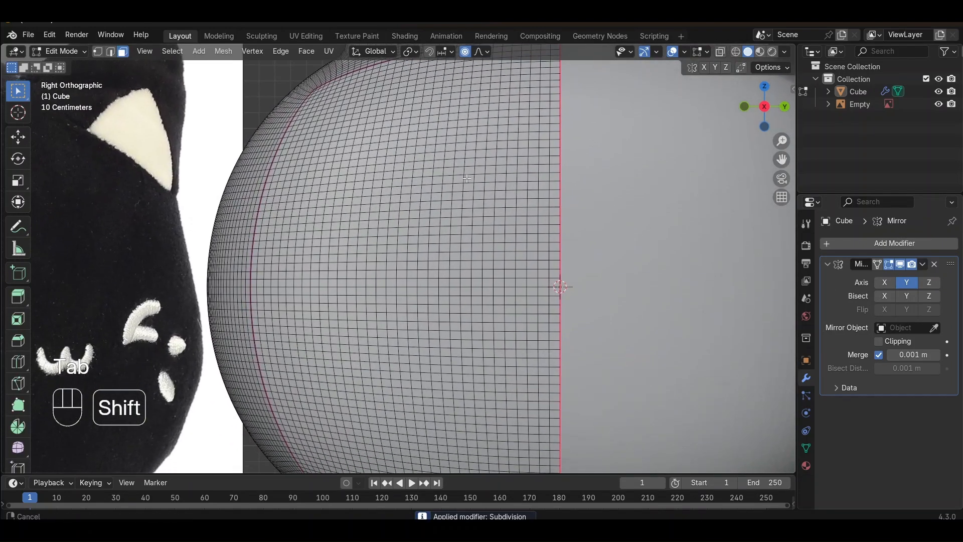
scroll(447, 186, "down", 3)
scroll(418, 339, "down", 2)
key("Tab")
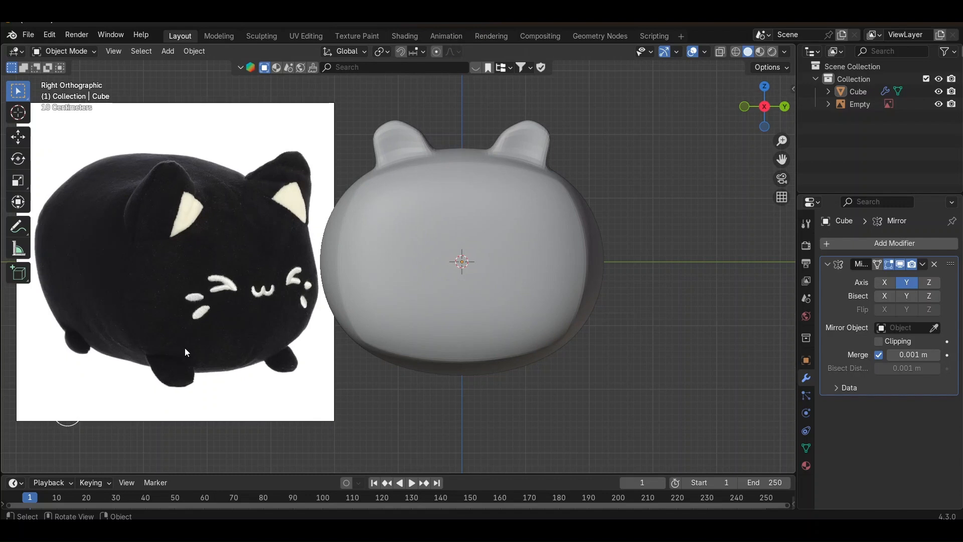
- Undo the application of the Subdivision modifier so it is editable again
middle_click_drag(385, 354, 439, 345)
key("ctrl+z")
key("ctrl+z")
key("ctrl+z")
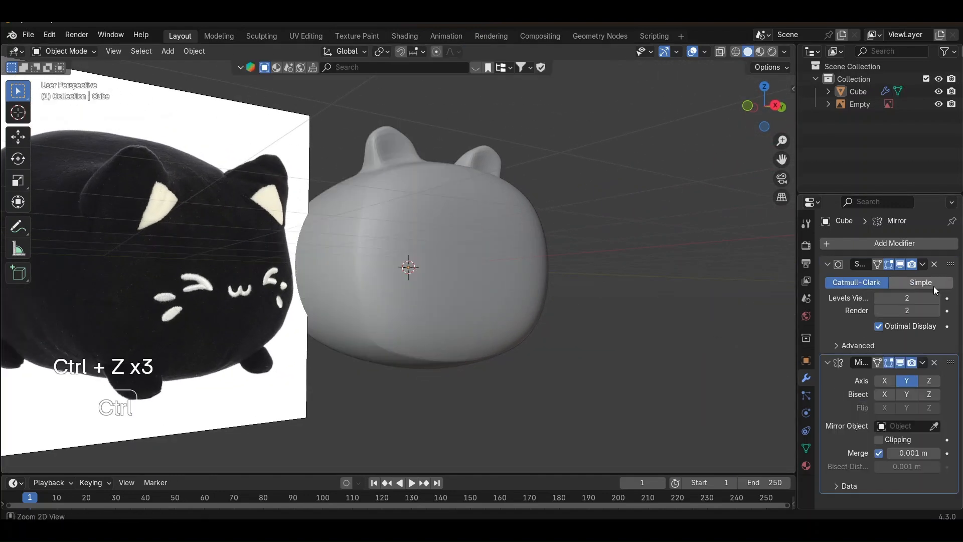
- In Edit Mode, select a block of faces near each end of the body's underside, close to the mirror line, for the feet
key("Tab")
middle_click_drag(576, 323, 507, 271)
left_click(764, 122)
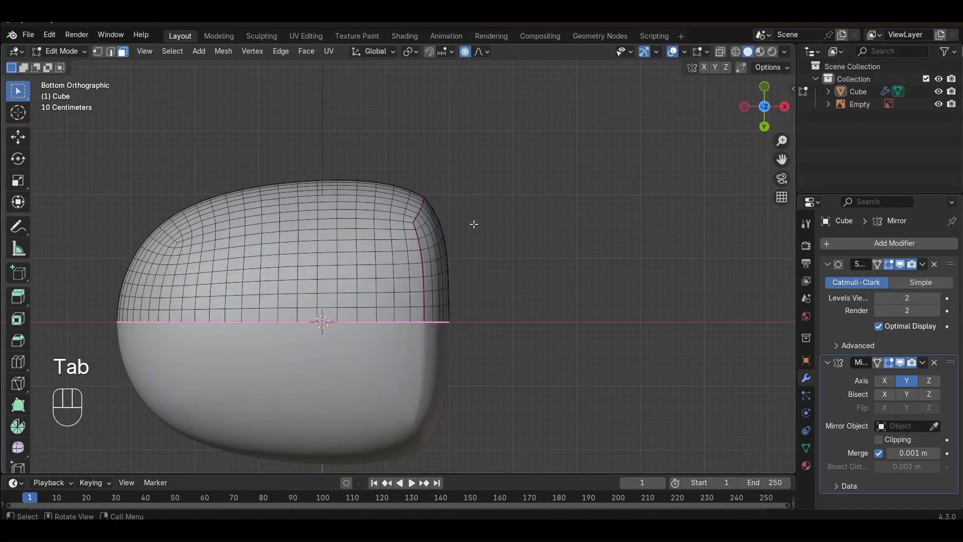
scroll(478, 223, "up", 3)
scroll(401, 291, "up", 1)
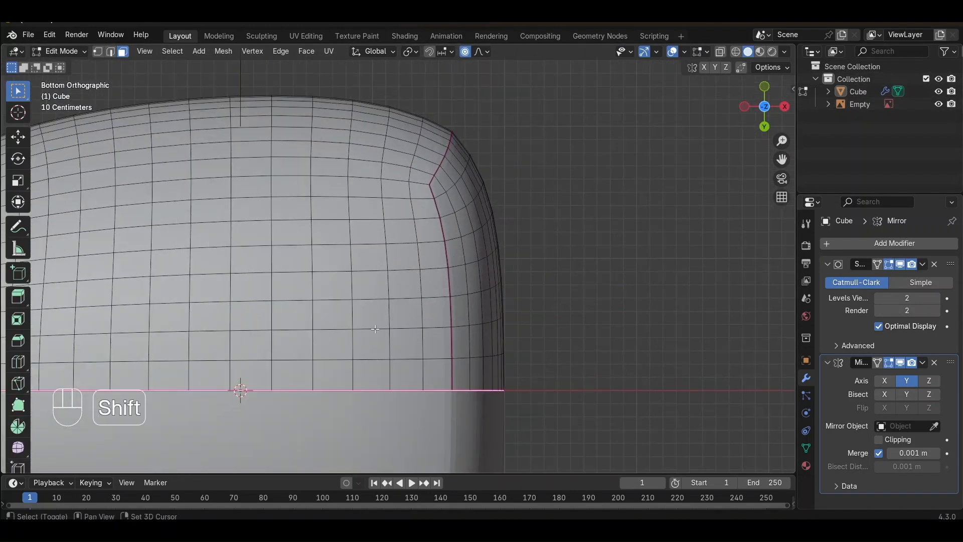
mouse_move(387, 324)
middle_mouse_down("shift")
mouse_move(755, 258)
mouse_move(22, 278)
middle_mouse_up("shift")
left_click(370, 299, "shift")
left_click(375, 274, "shift")
middle_click_drag(465, 299, 509, 172, "shift")
left_click(768, 122)
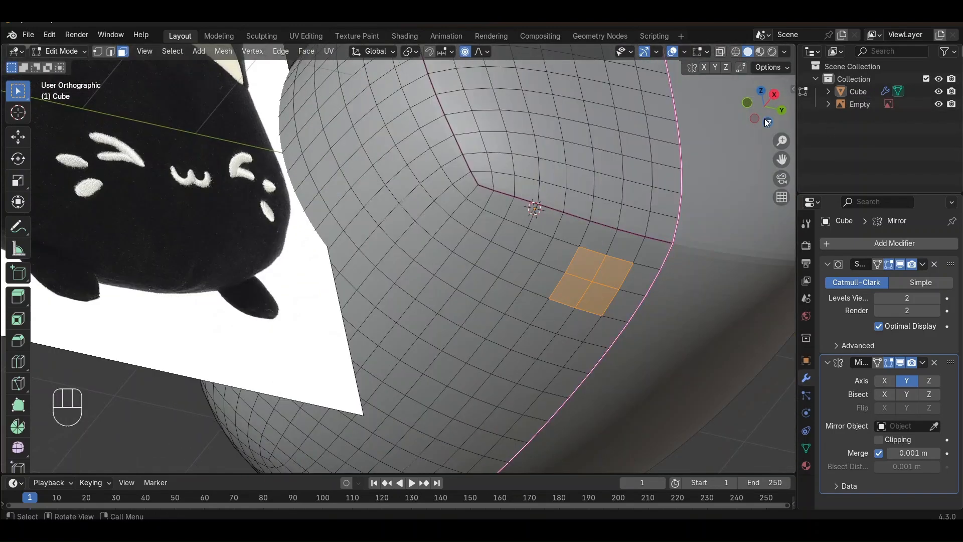
left_click(766, 123)
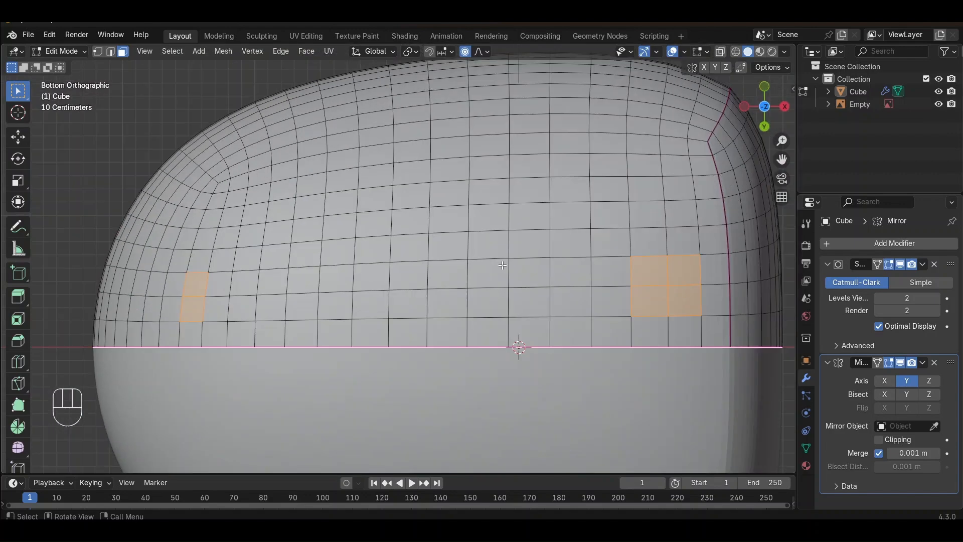
- Replace the selection with front and rear foot faces farther from the mirror line and extrude them about 0.04 m outward
left_click(657, 216)
left_click_drag(651, 202, 678, 194, "shift")
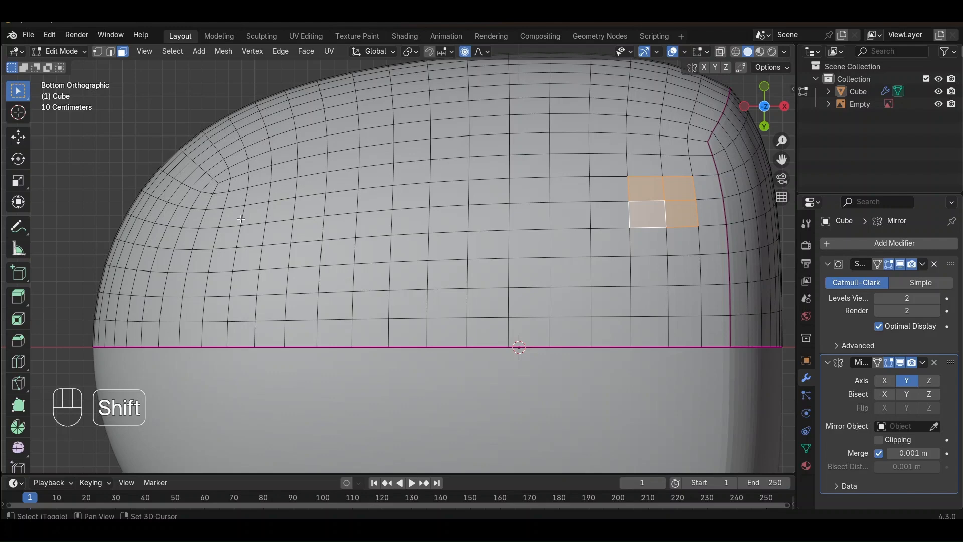
left_click_drag(222, 240, 234, 219, "shift")
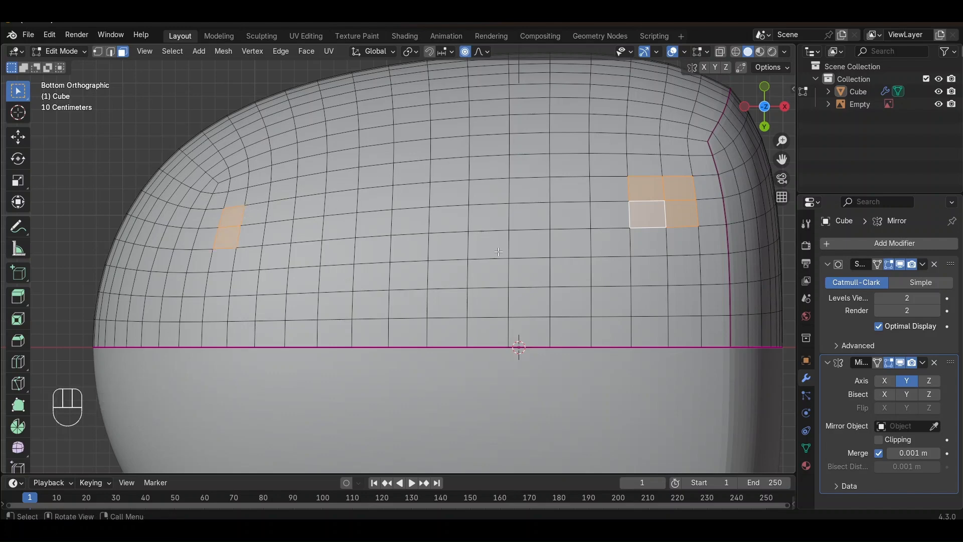
left_click_drag(764, 108, 558, 107)
middle_click_drag(557, 107, 536, 290)
key("e")
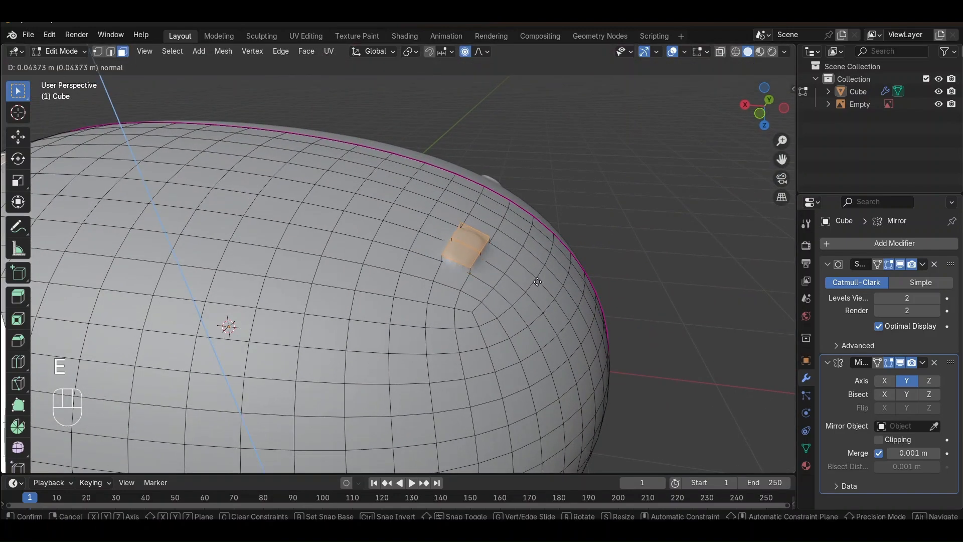
left_click(541, 278)
- Lower the extruded foot faces along global Z with proportional editing and check the feet in Object Mode
mouse_move(541, 277)
middle_mouse_down()
mouse_move(253, 292)
mouse_move(546, 268)
middle_mouse_up()
key("g")
key("z")
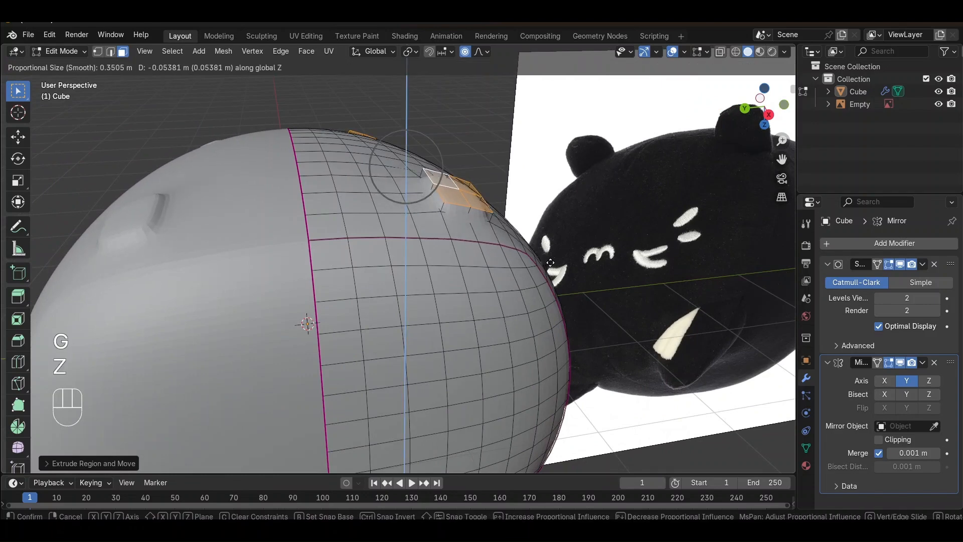
left_click(554, 259)
key("Tab")
middle_click_drag(555, 257, 452, 339)
scroll(446, 326, "up", 5)
scroll(445, 327, "down", 5)
- Move the centre vertex of the larger foot's end face along global Z to round the foot
key("Tab")
middle_click_drag(469, 275, 638, 310)
scroll(508, 237, "down", 3)
key("1")
scroll(638, 310, "up", 2)
middle_click_drag(563, 298, 461, 245)
key("g")
key("z")
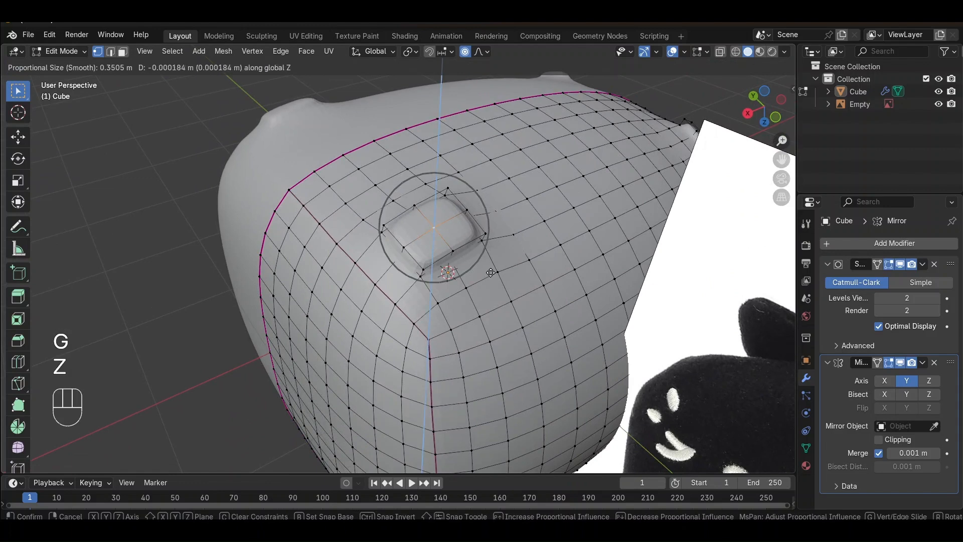
left_click(493, 250)
- Inspect the feet and the body's rear from several angles in Object Mode, comparing them with the reference image
key("Tab")
middle_click_drag(493, 250, 771, 120)
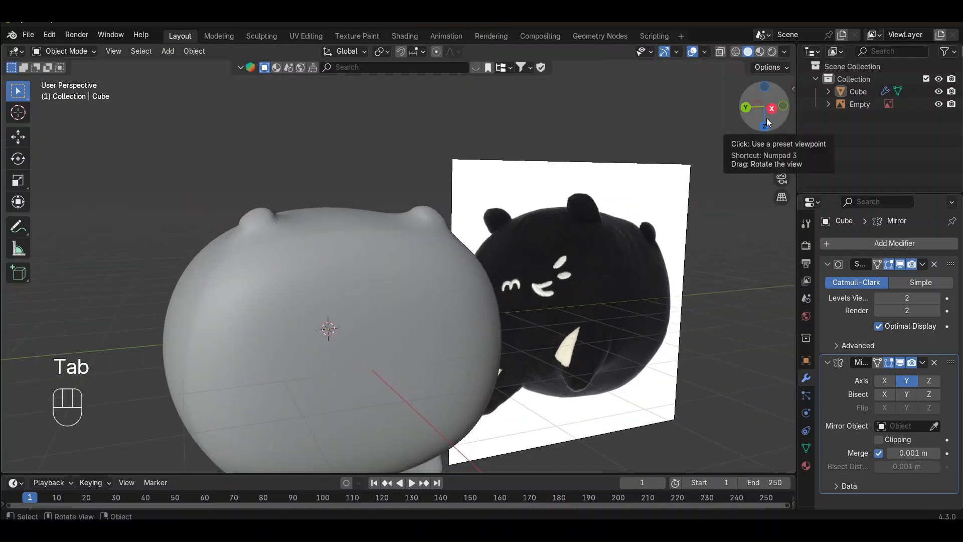
left_click(765, 126)
left_click(784, 106)
middle_click_drag(495, 281, 444, 224)
scroll(442, 267, "up", 5)
key("Tab")
scroll(443, 271, "down", 5)
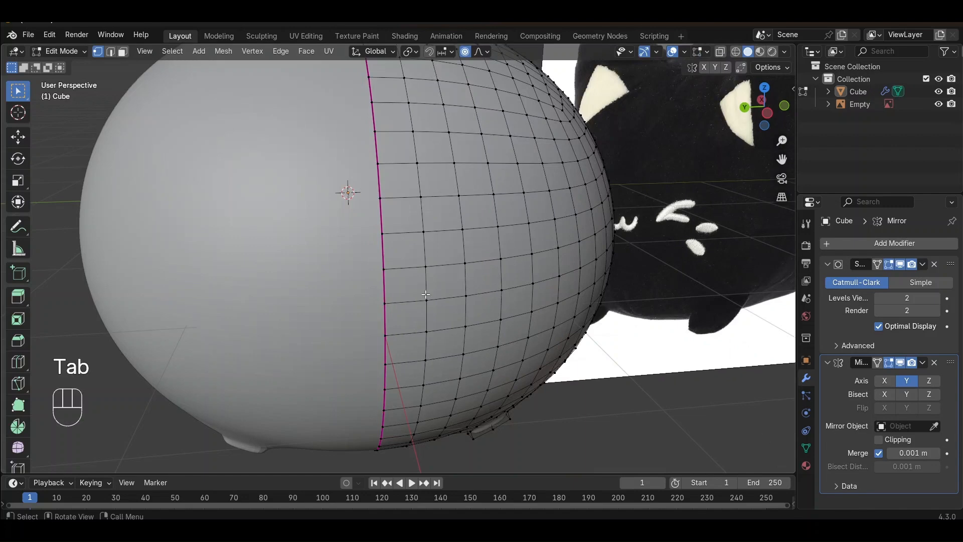
- Knife-cut a half-round tail outline onto the middle of the body's rear, starting and ending on the mirror line
left_click(762, 100)
scroll(405, 239, "up", 4)
middle_click_drag(406, 240, 471, 383, "shift")
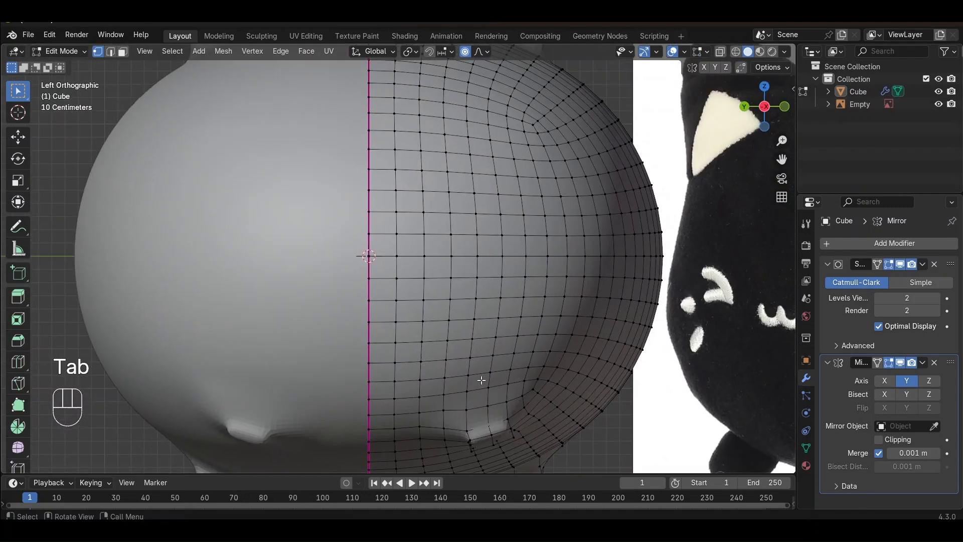
key("3")
scroll(471, 383, "up", 6)
middle_click_drag(384, 321, 496, 356, "shift")
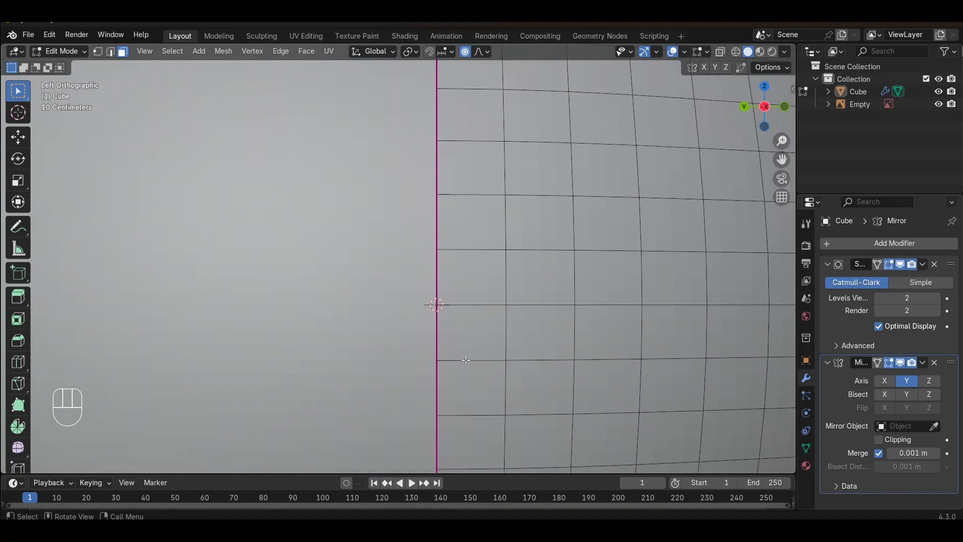
key("k")
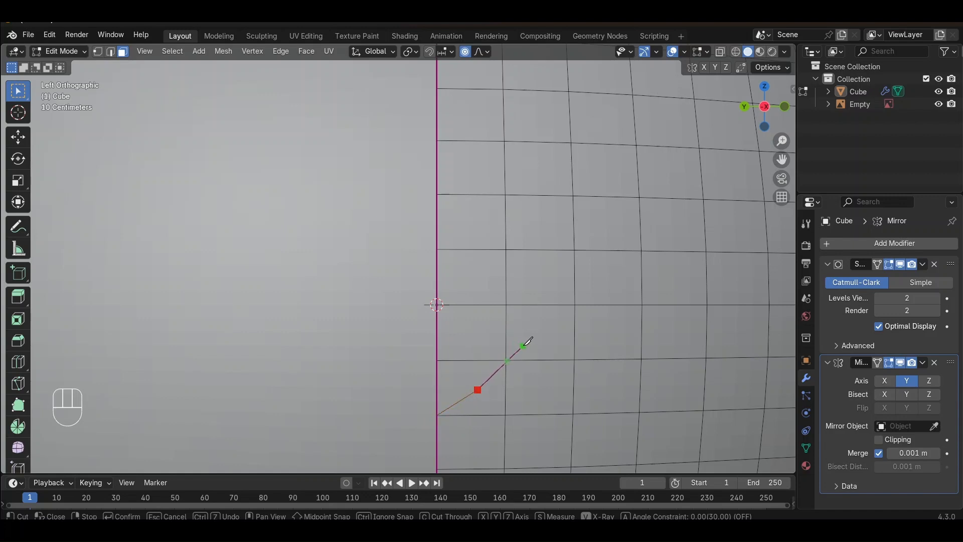
key("shift")
key("shift")
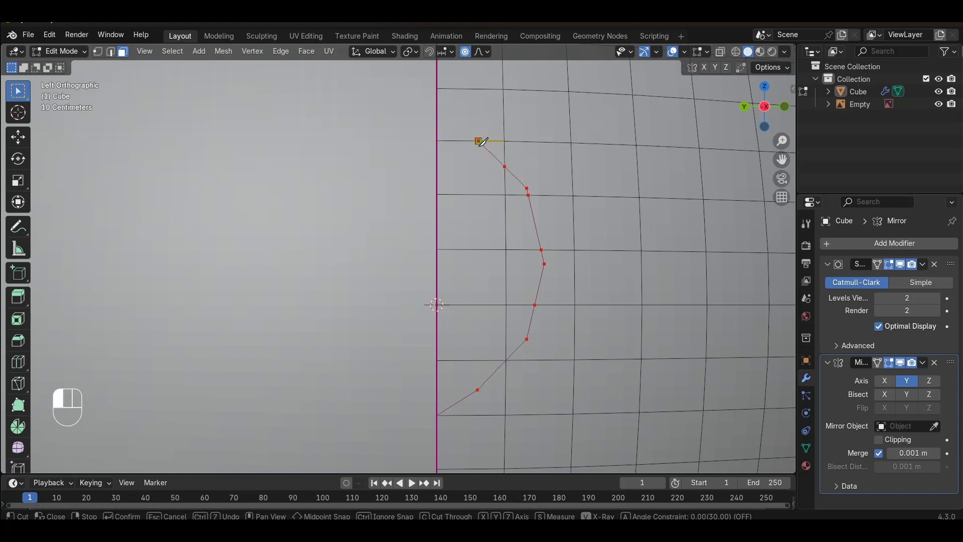
scroll(475, 171, "down", 2)
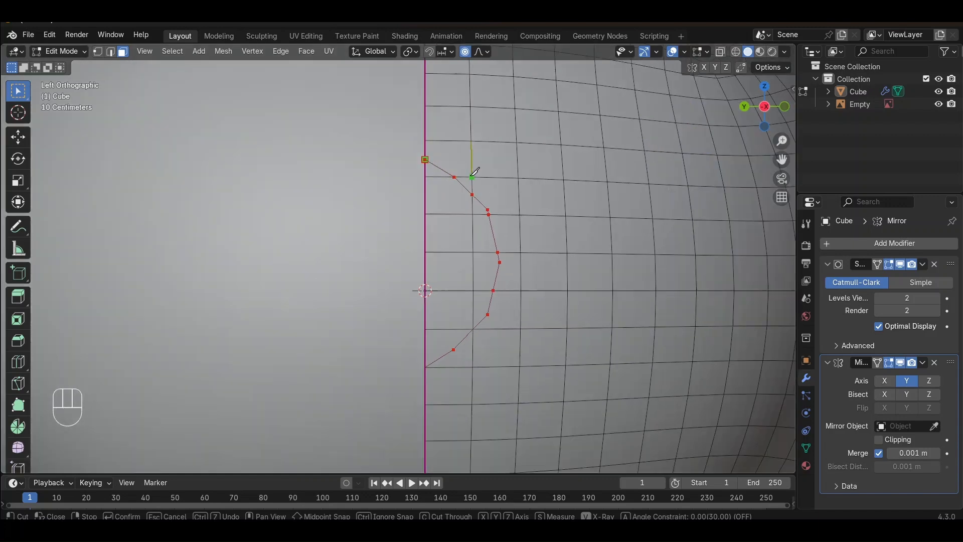
key("Return")
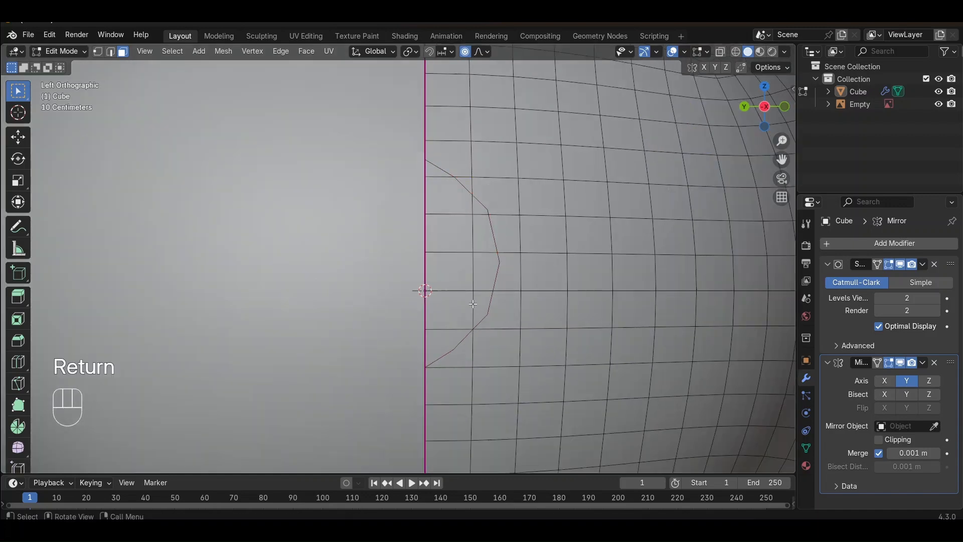
- Select all the faces inside the half-round outline cut on the body's rear
key("3")
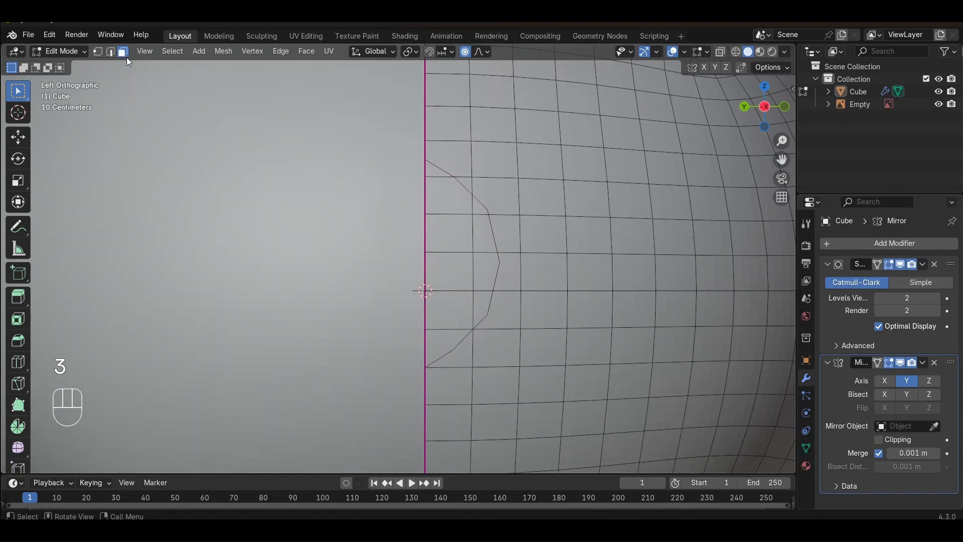
left_click(445, 347, "shift")
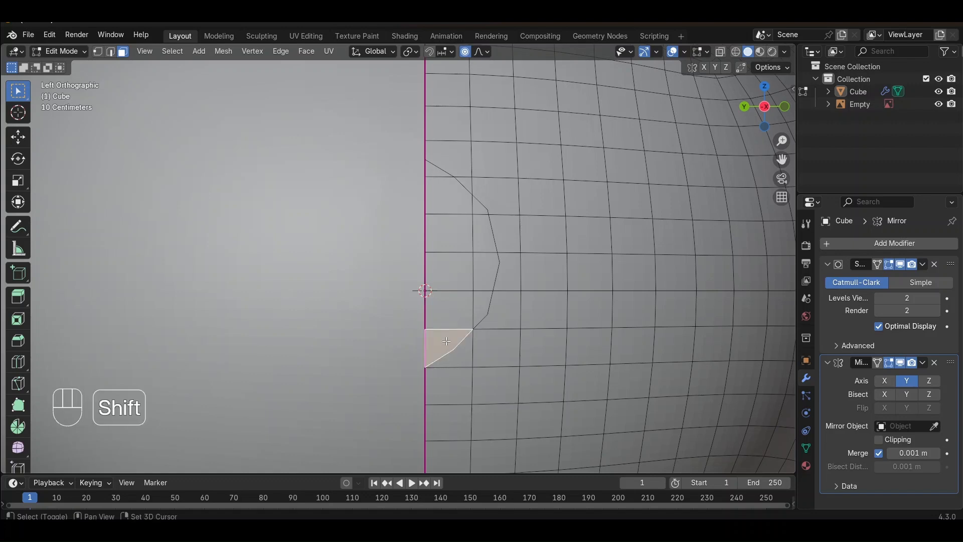
left_click(463, 310, "shift")
left_click(484, 310, "shift")
left_click(484, 271, "shift")
left_click(448, 271, "shift")
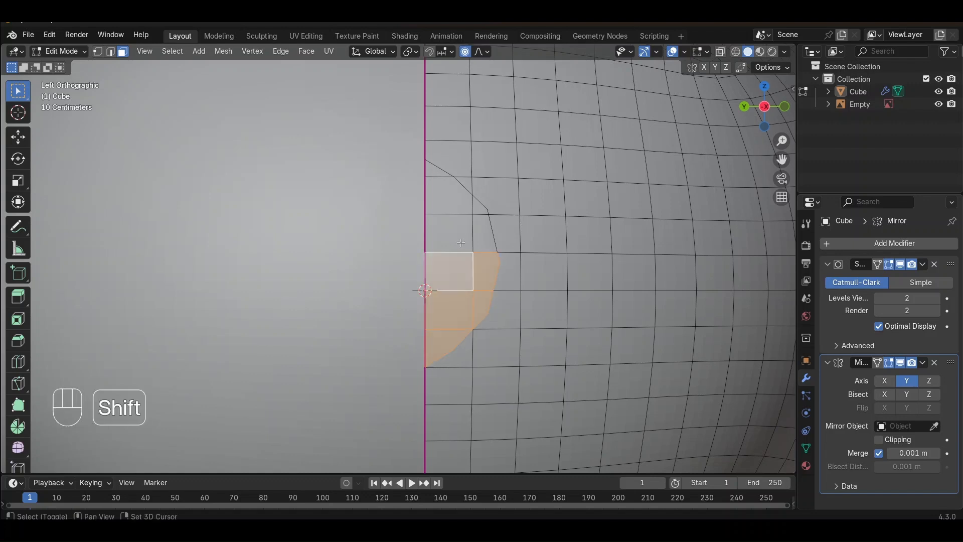
left_click(448, 233, "shift")
left_click(485, 233, "shift")
left_click(479, 205, "shift")
left_click(446, 201, "shift")
left_click(436, 173, "shift")
- Try to extrude the selected tail faces about 0.54 m along their normal and scale the end, and undo both changes
middle_click_drag(437, 199, 550, 260)
middle_click_drag(573, 273, 363, 286, "shift")
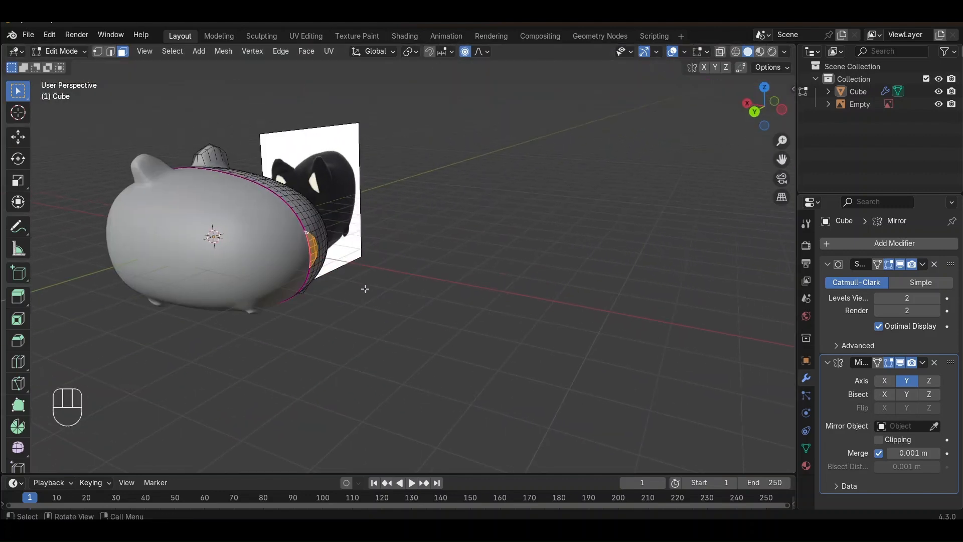
scroll(383, 295, "up", 3)
key("e")
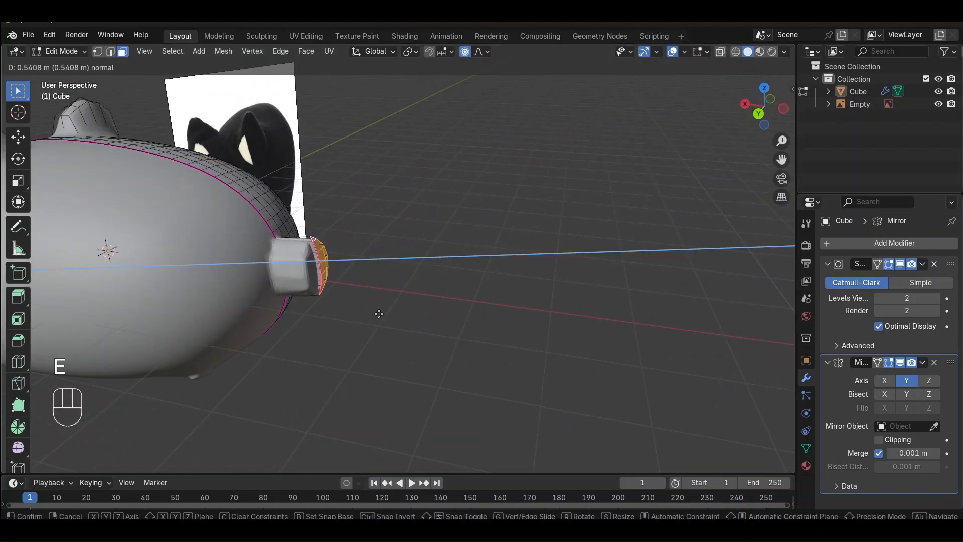
left_click(380, 313)
key("s")
left_click(357, 266)
mouse_move(357, 267)
middle_mouse_down()
mouse_move(311, 270)
mouse_move(423, 303)
mouse_move(374, 270)
middle_mouse_up()
scroll(301, 269, "up", 3)
key("ctrl+z")
key("ctrl+z")
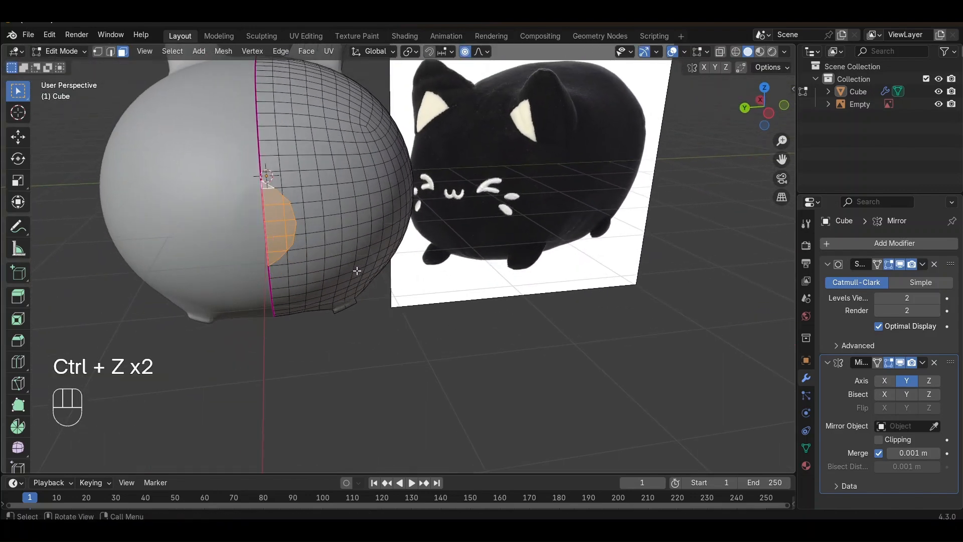
- Extrude the tail faces about 0.86 m outward along the global X axis
key("e")
key("x")
key("x")
key("x")
key("x")
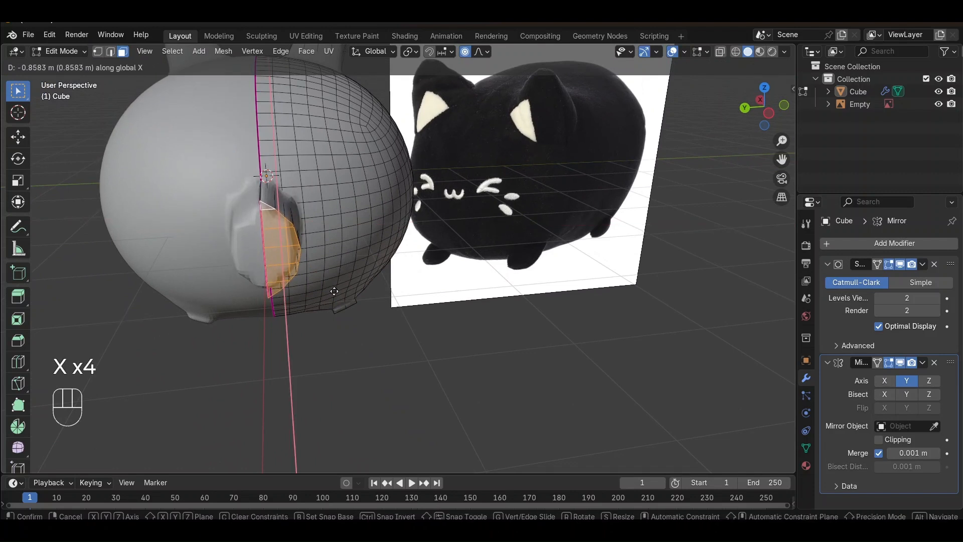
left_click(333, 287)
- Try to scale the tail's end faces with different axis constraints and cancel the scaling
key("s")
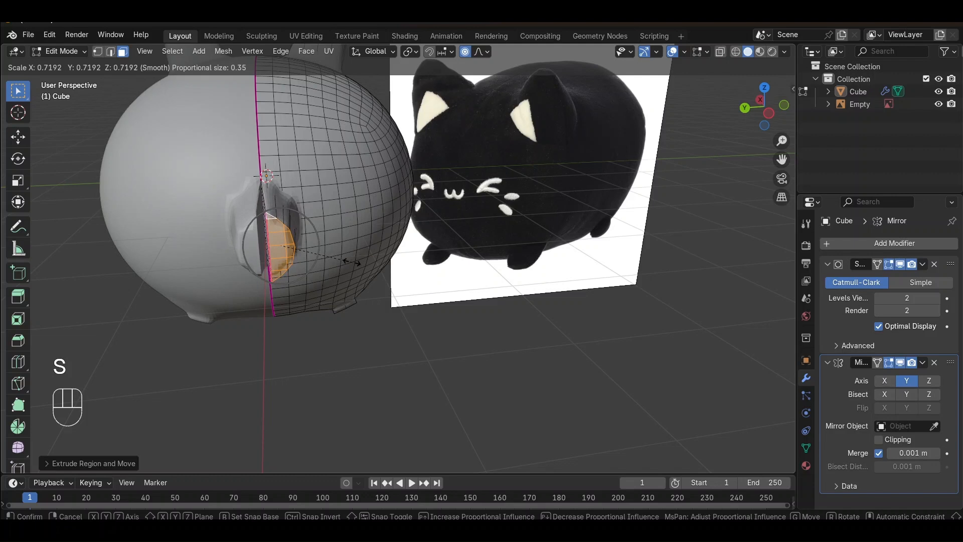
key("x")
key("z")
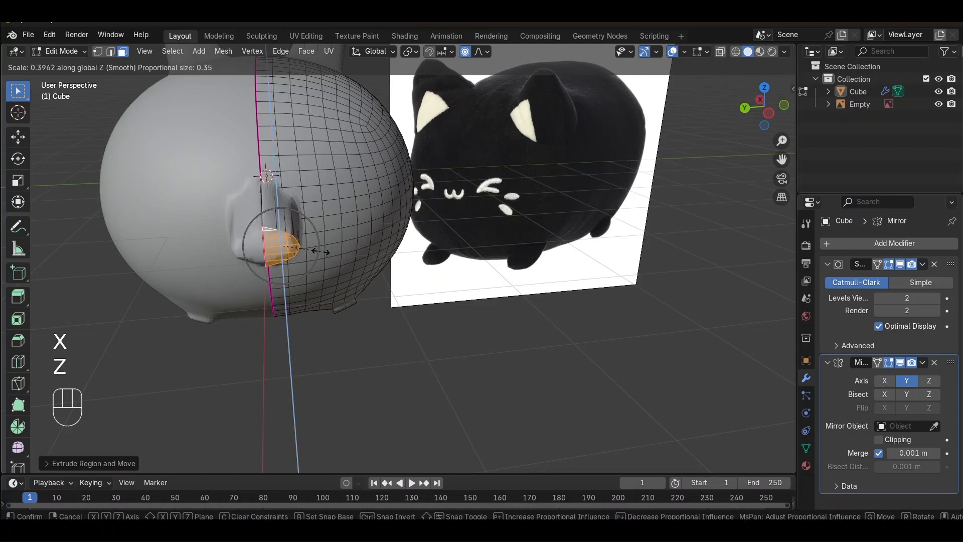
key("shift+x")
key("shift+z")
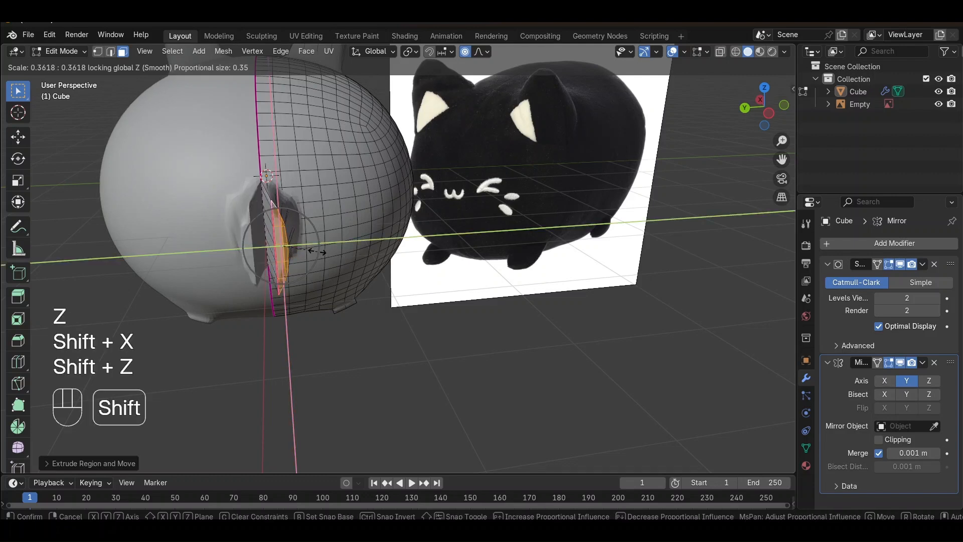
key("shift+y")
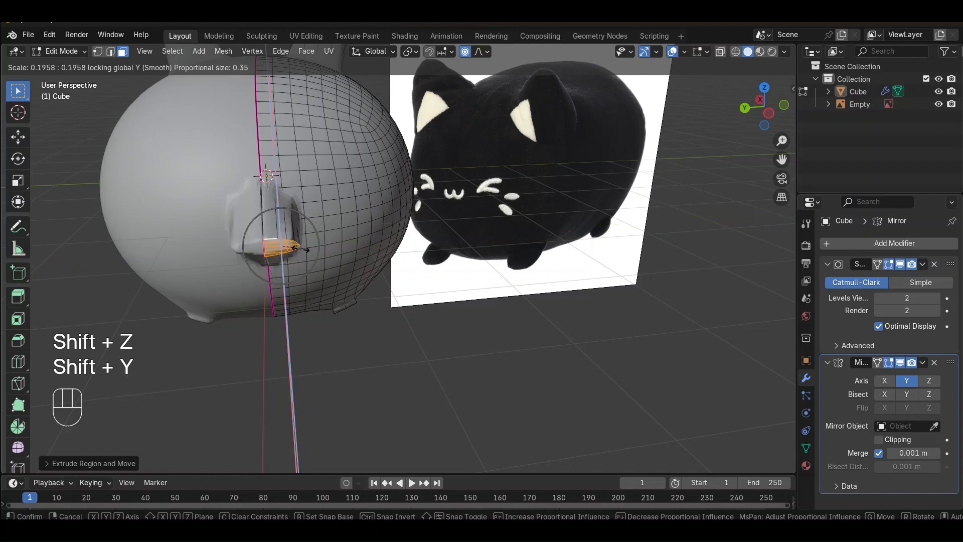
right_click(313, 248)
- Undo the tail extrusion and the selection of the tail faces
middle_click_drag(315, 249, 339, 266)
key("ctrl+z")
key("ctrl+z")
key("ctrl+z")
key("ctrl+z")
key("ctrl+z")
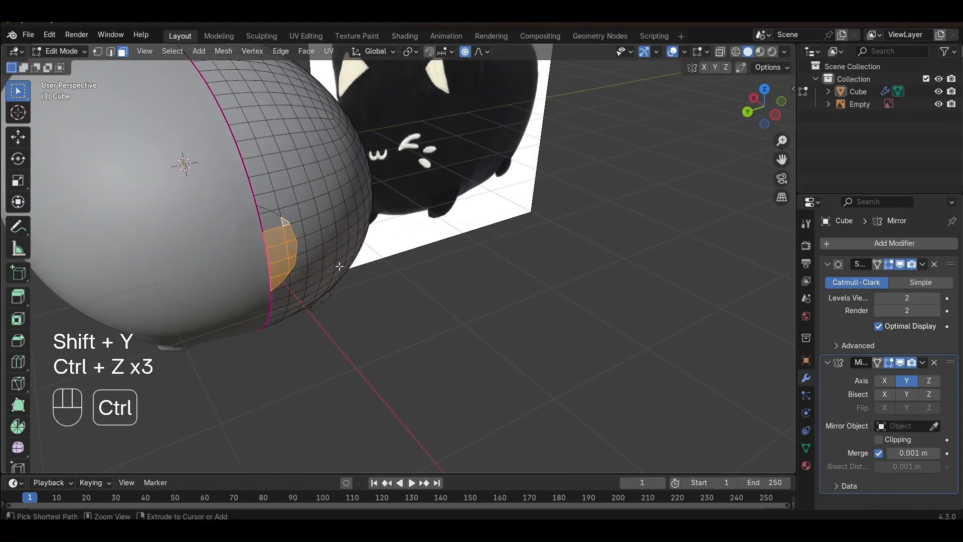
key("ctrl+z")
key("ctrl+z")
key("ctrl+z")
key("ctrl+z")
key("ctrl+z")
key("ctrl+z")
key("ctrl+z")
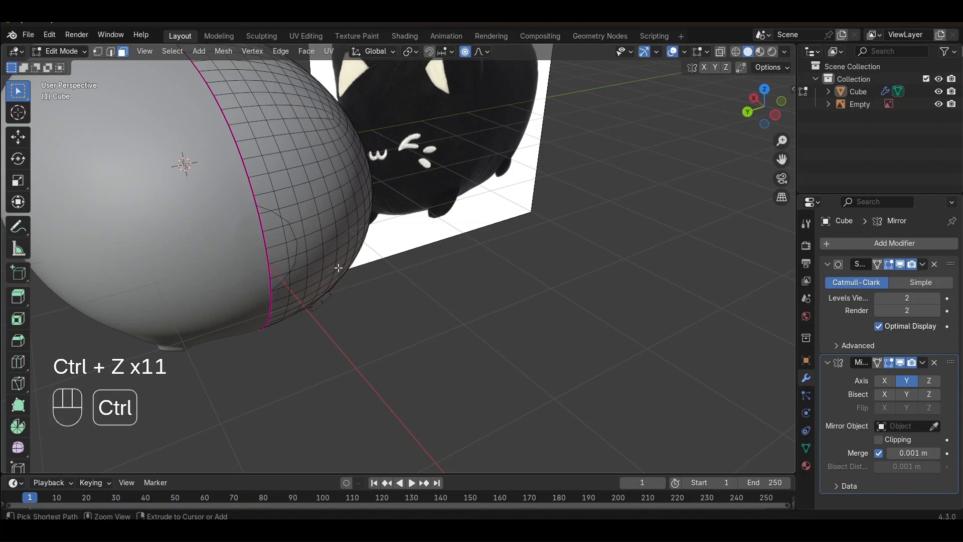
- Return to Object Mode and apply the Subdivision modifier to the cat body, keeping the Mirror modifier
key("Tab")
scroll(355, 318, "down", 3)
middle_click_drag(340, 301, 277, 270)
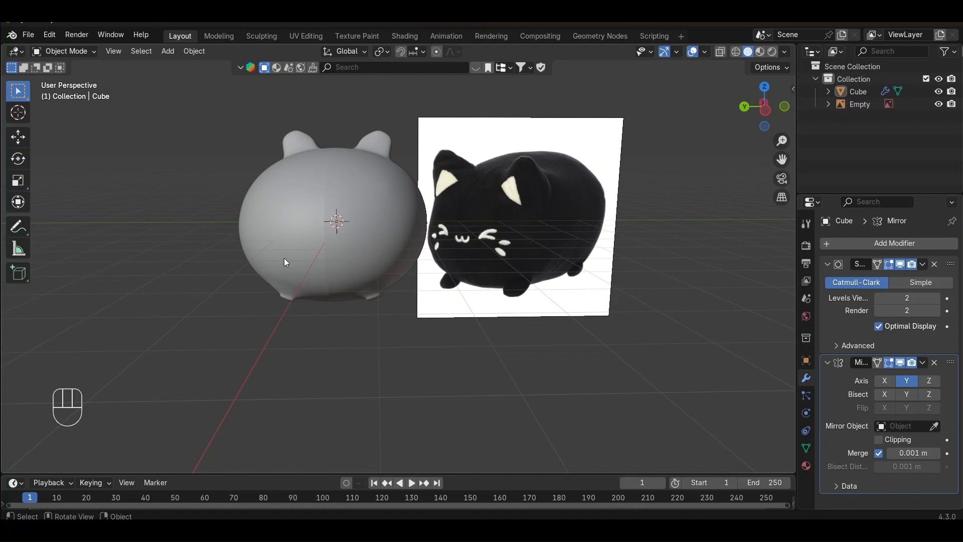
middle_click_drag(400, 183, 591, 193)
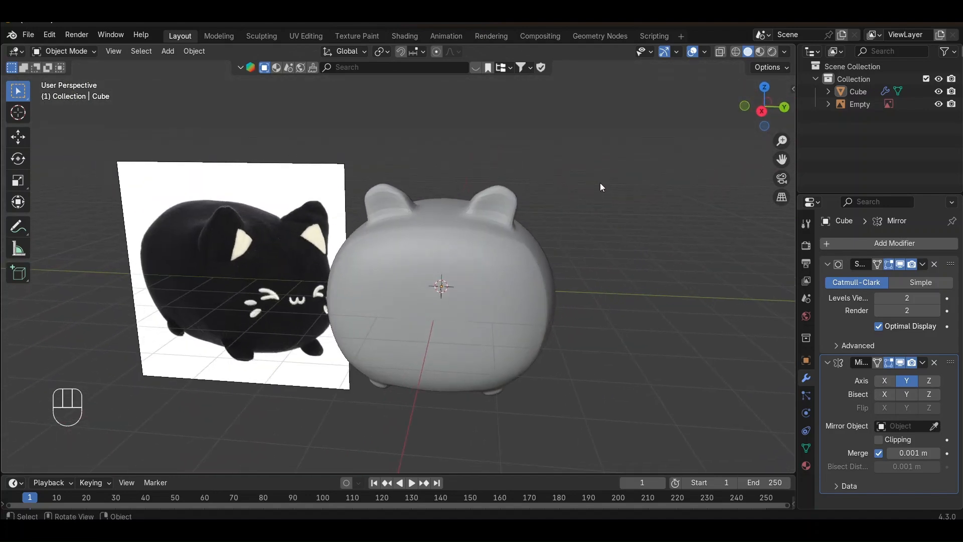
left_click(949, 268)
key("ctrl+a")
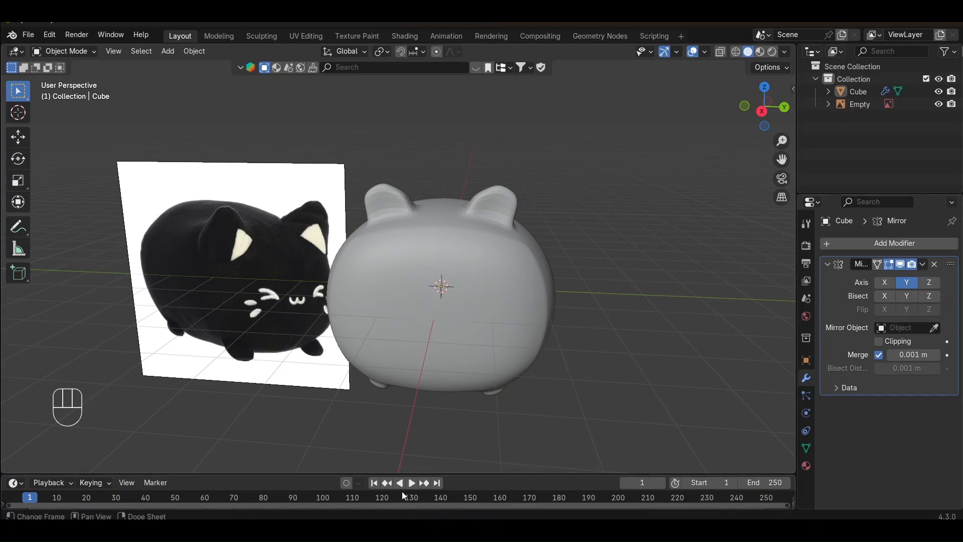
- Add the front-view cat face picture as a reference image in the right orthographic view
left_click(244, 318)
middle_click_drag(244, 318, 368, 270)
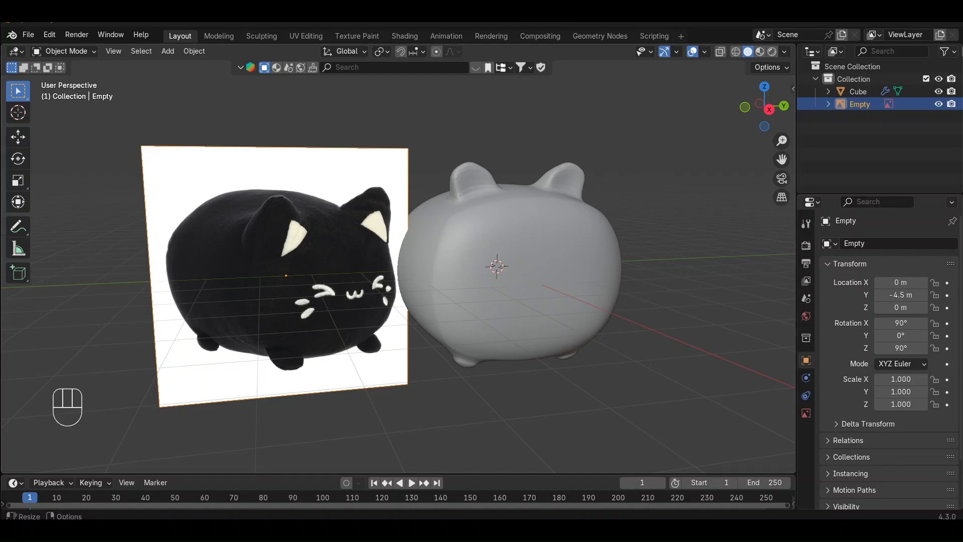
left_click(769, 109)
scroll(634, 259, "up", 3)
key("shift+a")
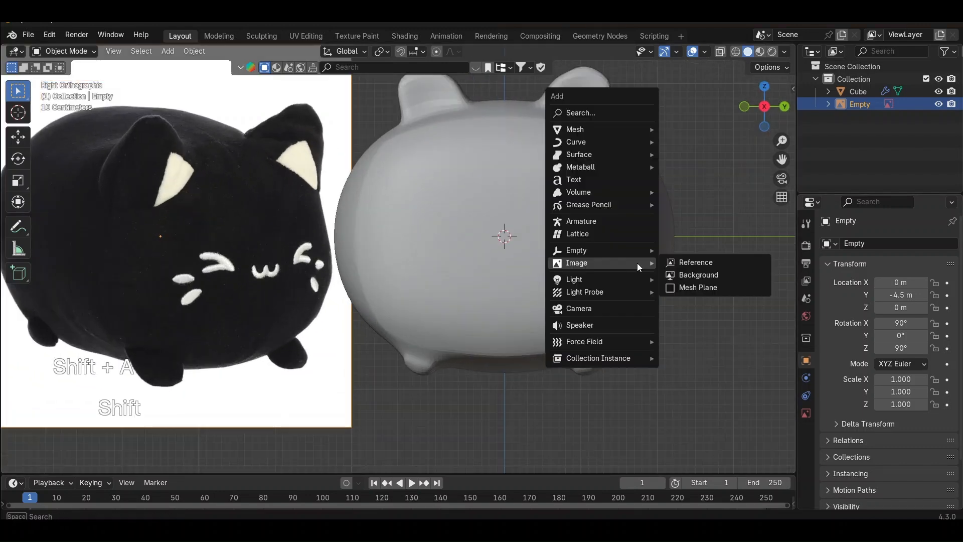
mouse_move(621, 264)
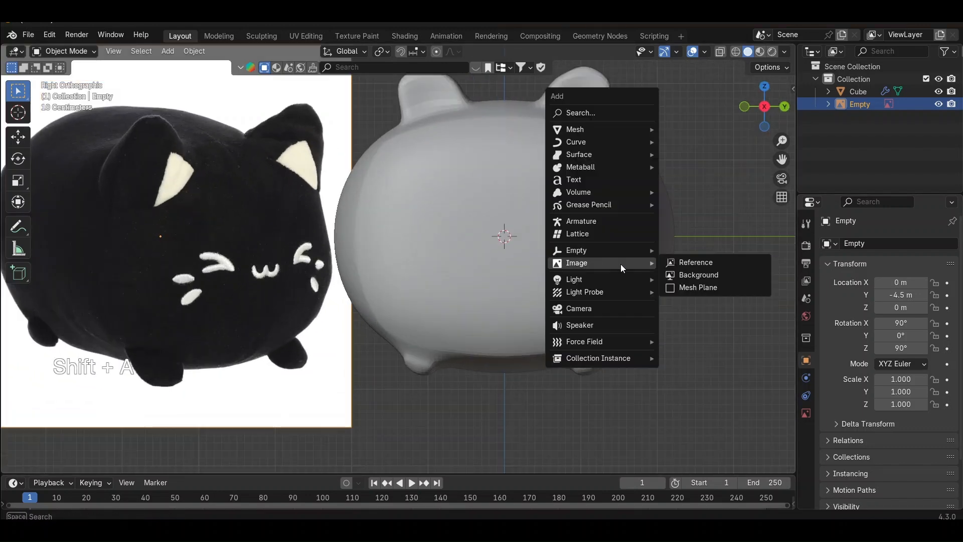
left_click(685, 262)
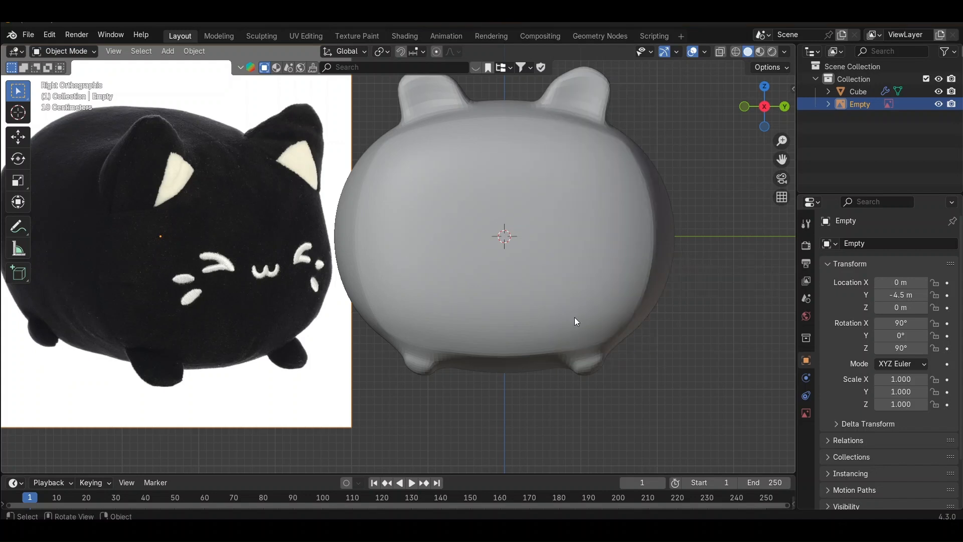
scroll(574, 317, "down", 2)
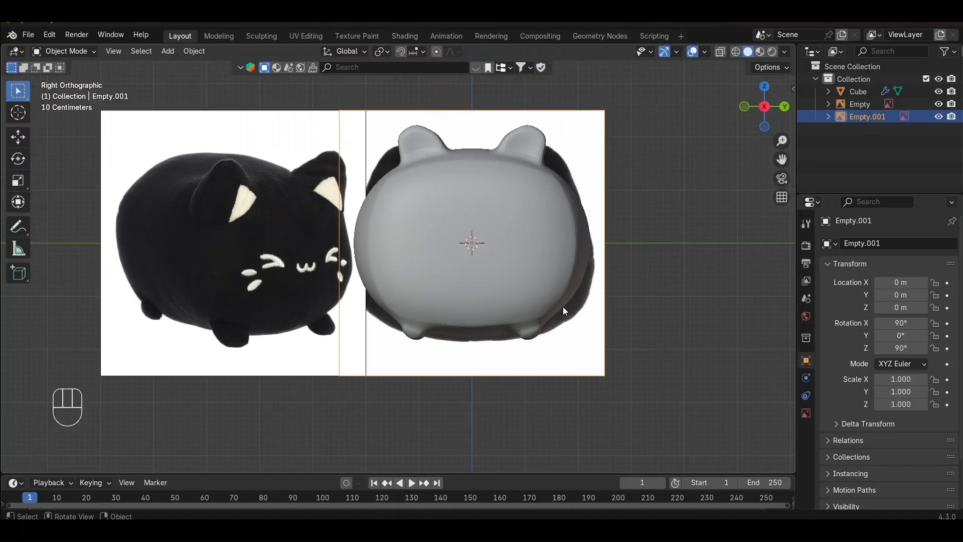
- Delete the original three-quarter-view cat reference image
left_click(185, 278)
key("x")
left_click(186, 278)
- Move the front-view face image about 2.22 m along the global X axis, in front of the cat body
left_click(575, 237)
middle_click_drag(575, 238, 607, 271)
key("g")
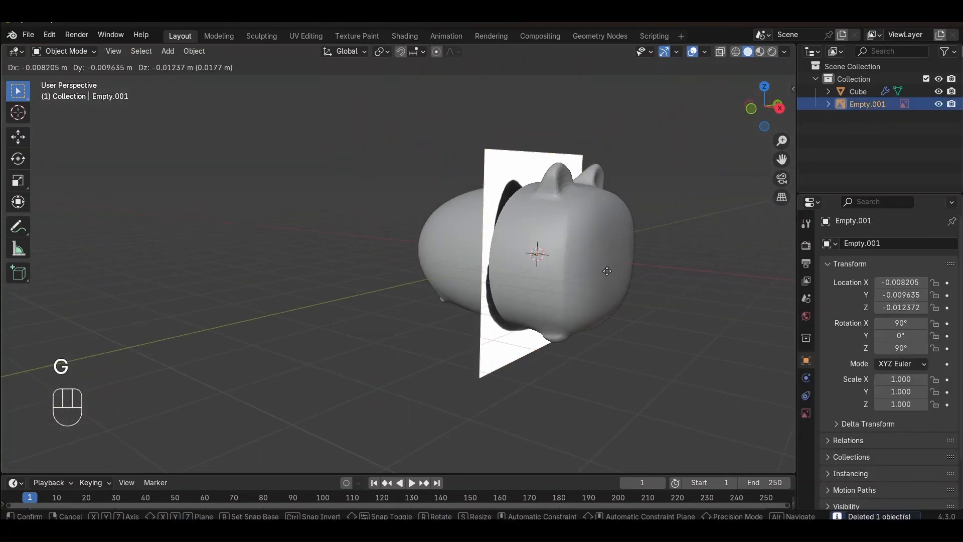
key("x")
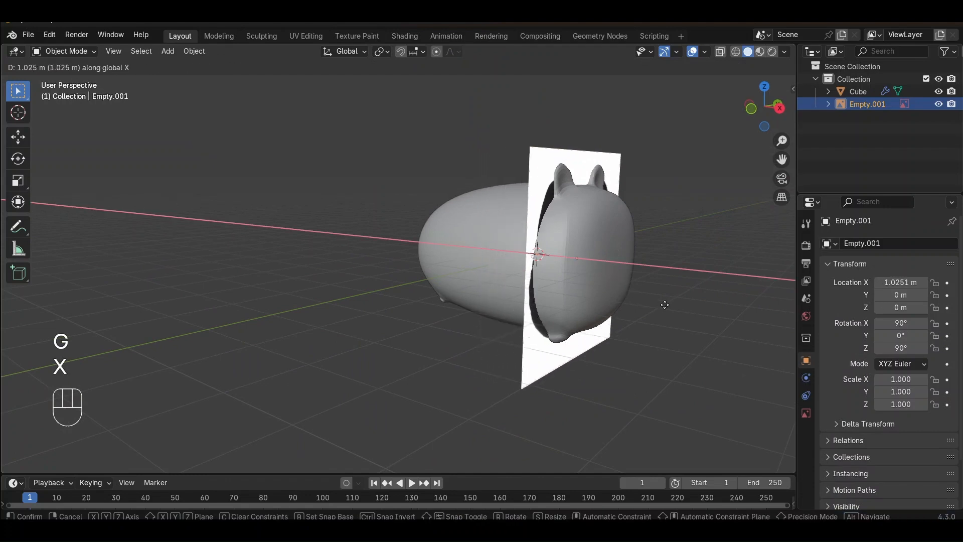
left_click(697, 309)
middle_click_drag(683, 302, 621, 286)
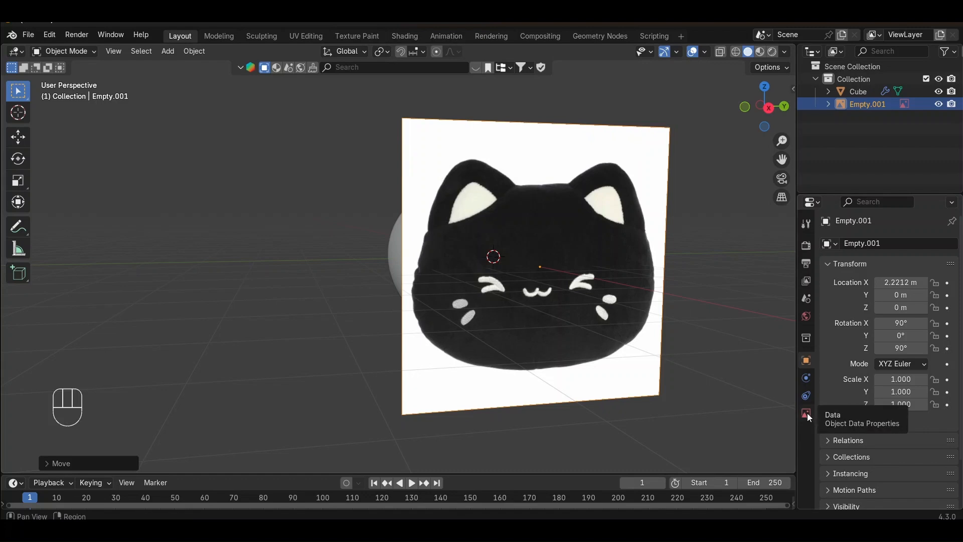
- Enable opacity for the face image and lower it to about 0.349
left_click(807, 414)
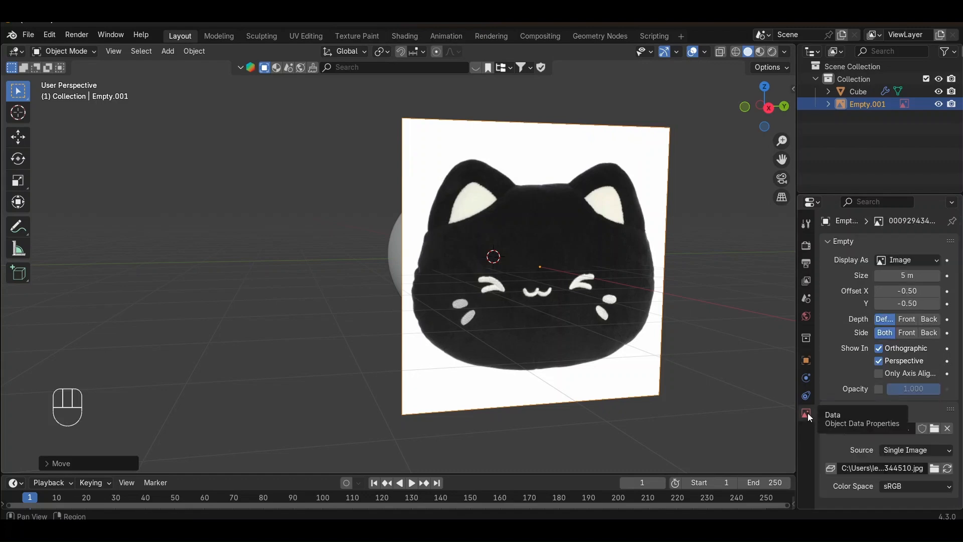
left_click(878, 391)
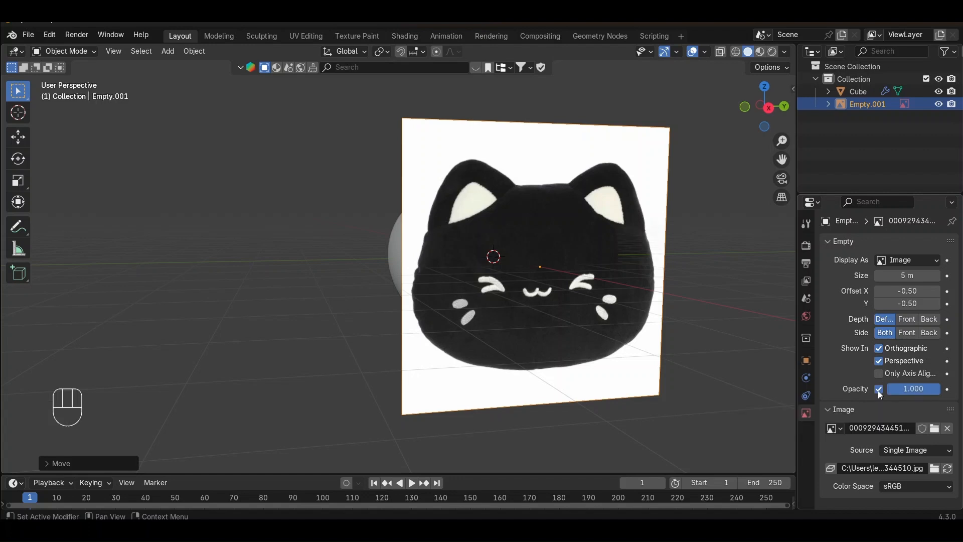
left_click_drag(916, 388, 882, 388)
- Scale the face image and shift it along the global Z axis to fit the cat body's outline in the right view
left_click(768, 107)
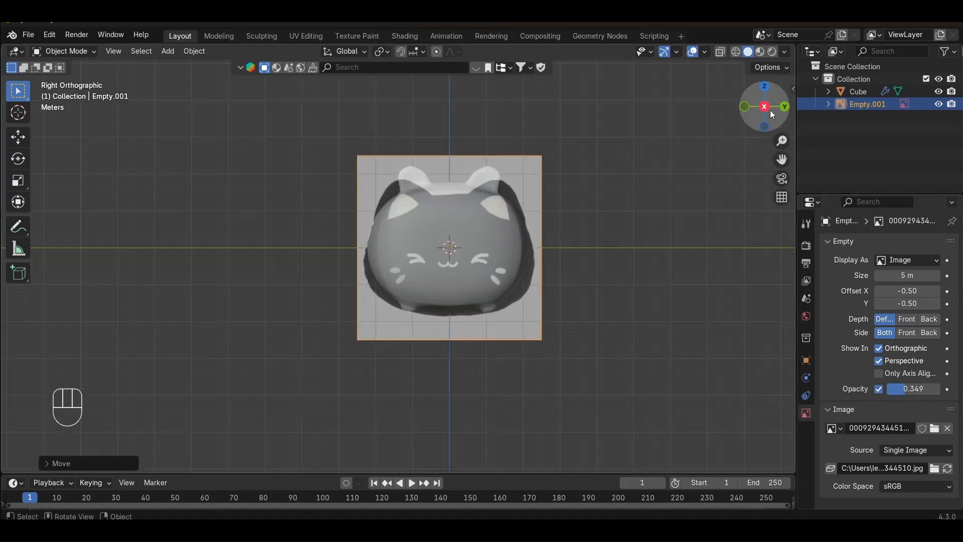
scroll(679, 197, "up", 5)
middle_click_drag(652, 240, 596, 288, "shift")
key("s")
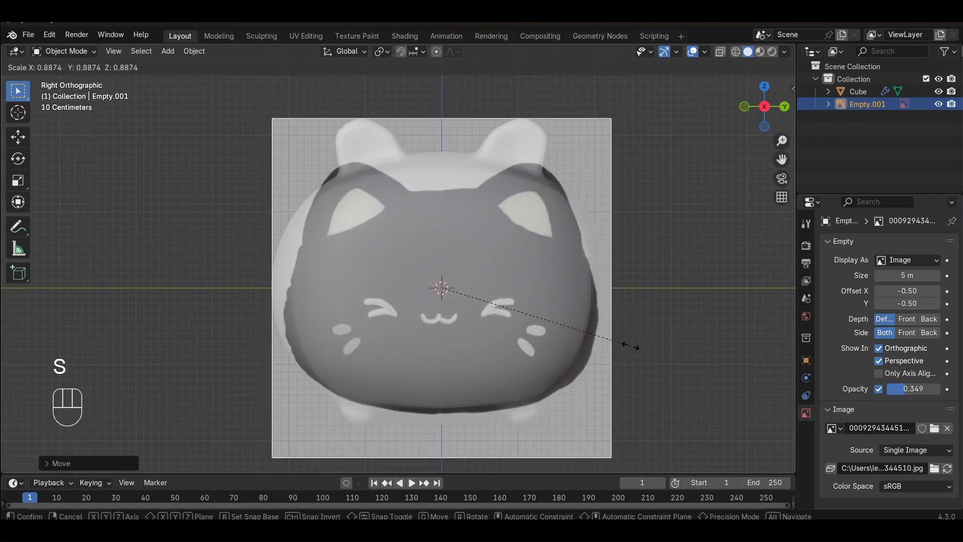
left_click(637, 349)
key("g")
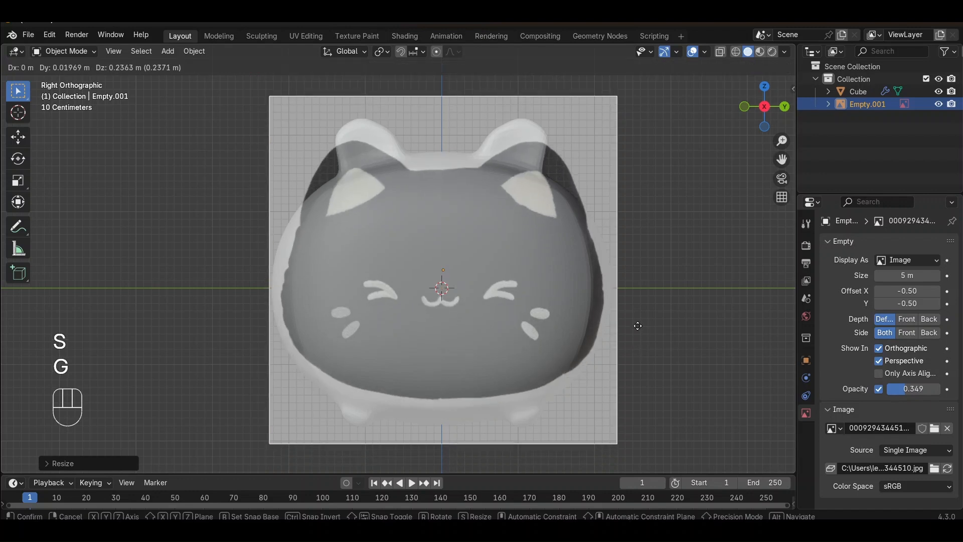
key("z")
left_click(646, 316)
key("s")
left_click(659, 310)
key("g")
key("z")
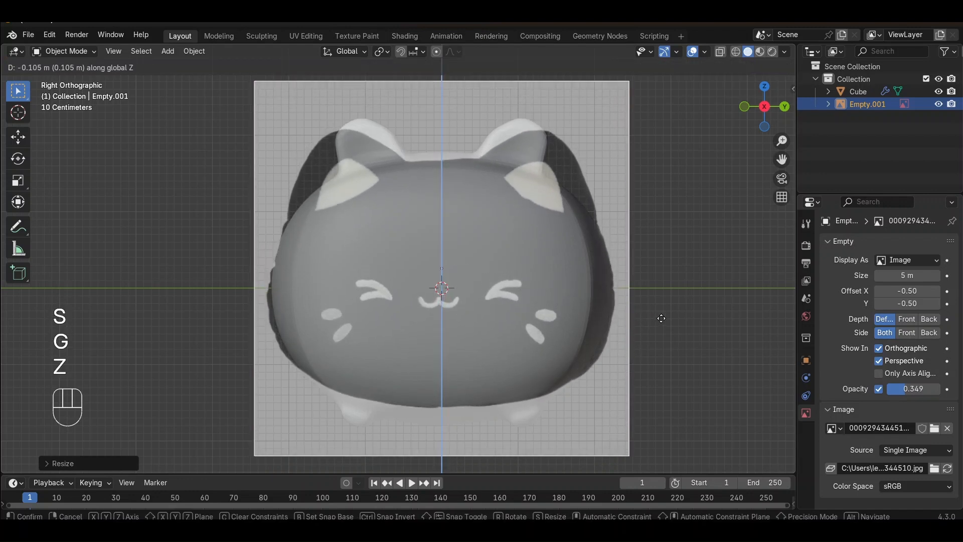
left_click(660, 317)
left_click(700, 283)
left_click(847, 93)
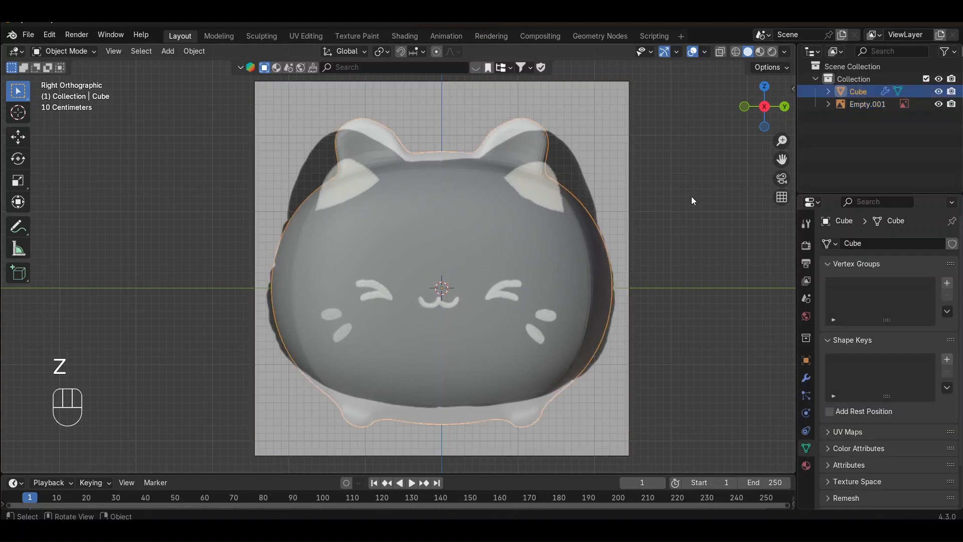
scroll(652, 216, "up", 2)
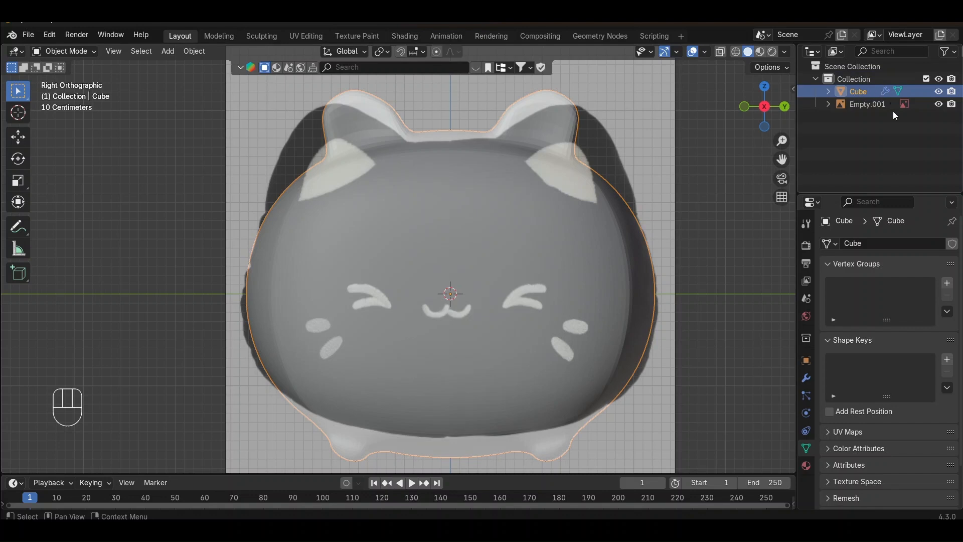
key("shift")
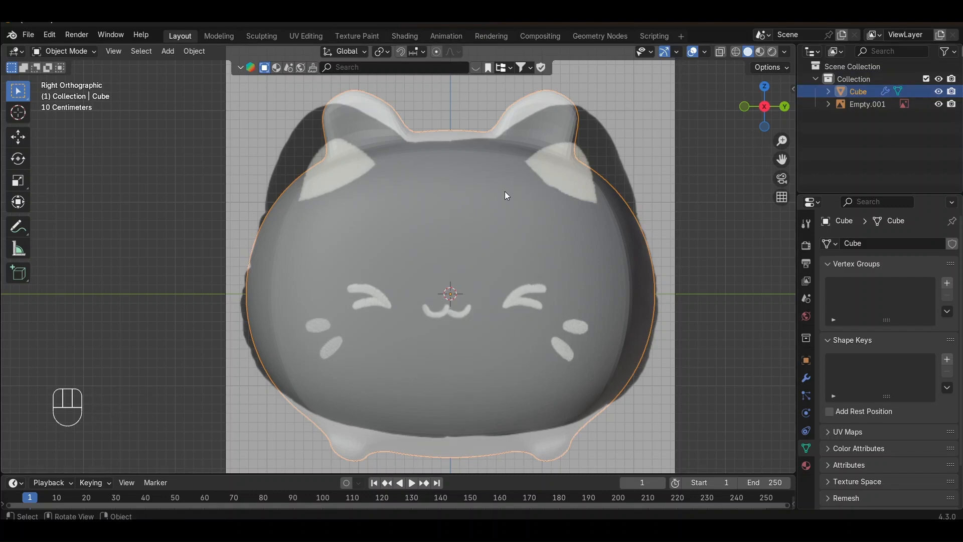
middle_click_drag(507, 241, 534, 153, "shift")
scroll(486, 200, "up", 2)
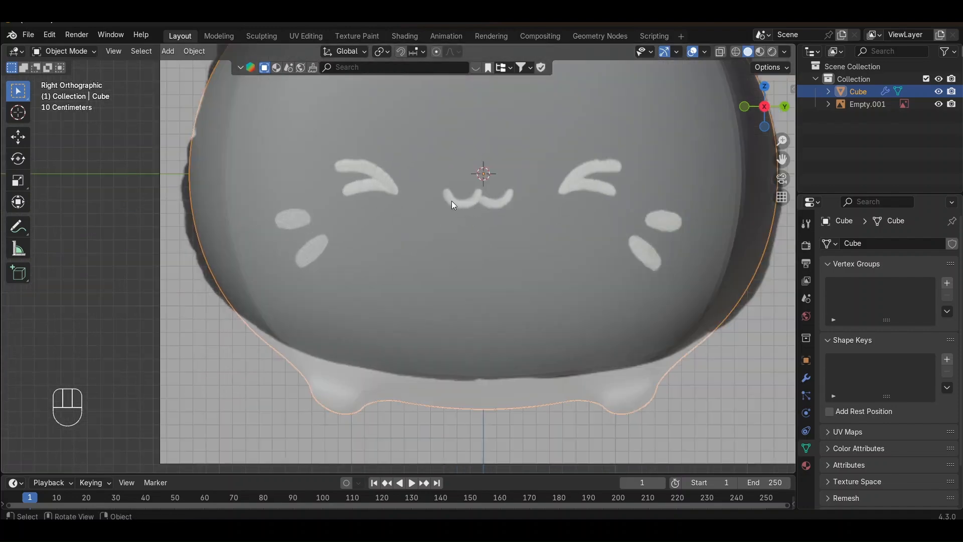
key("Tab")
scroll(405, 194, "up", 2)
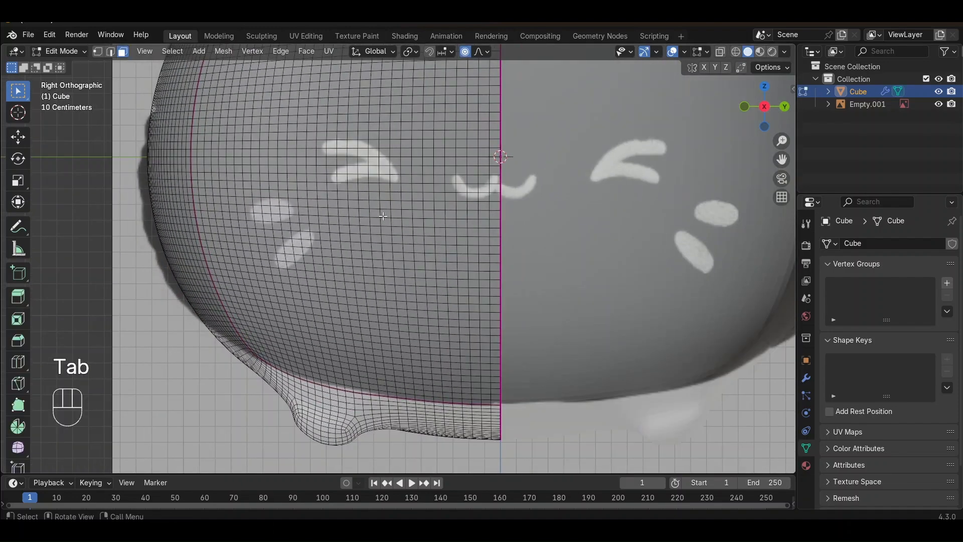
middle_click_drag(383, 216, 492, 231, "shift")
scroll(492, 231, "up", 5)
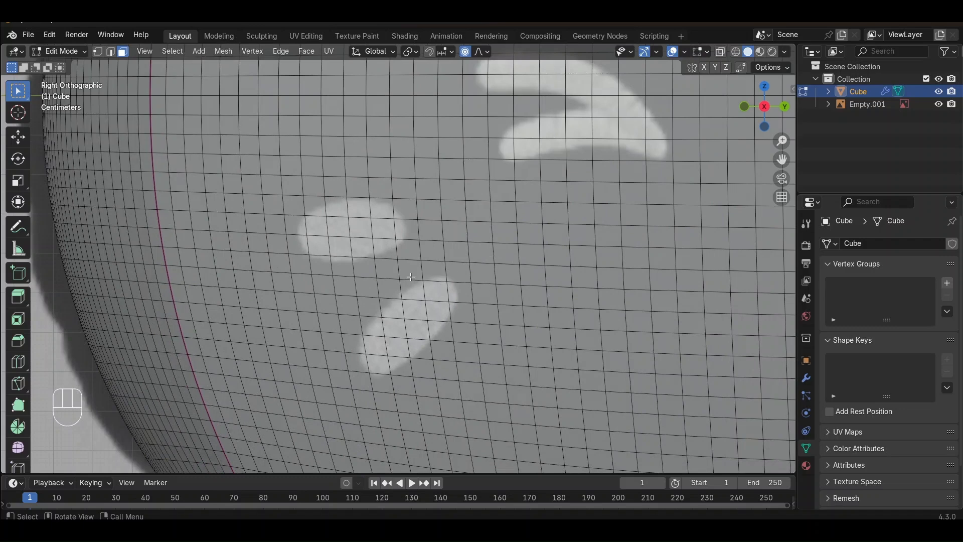
key("k")
middle_click_drag(491, 207, 539, 207, "shift")
scroll(432, 239, "up", 3)
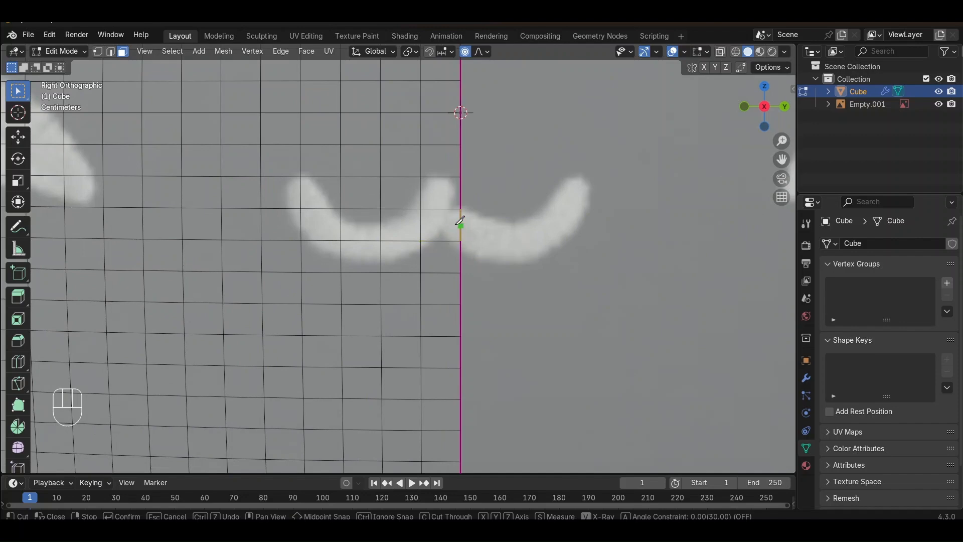
key("Escape")
scroll(453, 232, "down", 3)
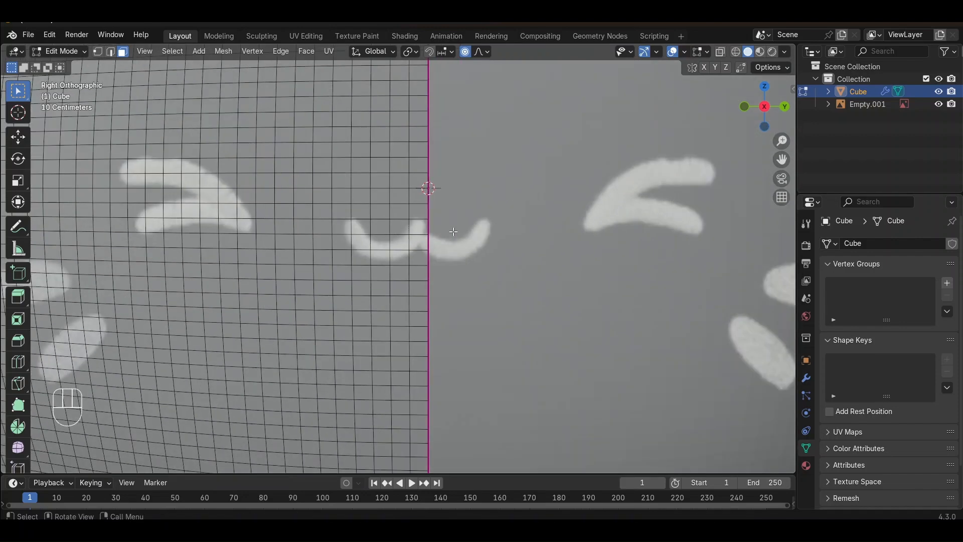
scroll(454, 231, "down", 5)
key("Tab")
scroll(516, 291, "up", 3)
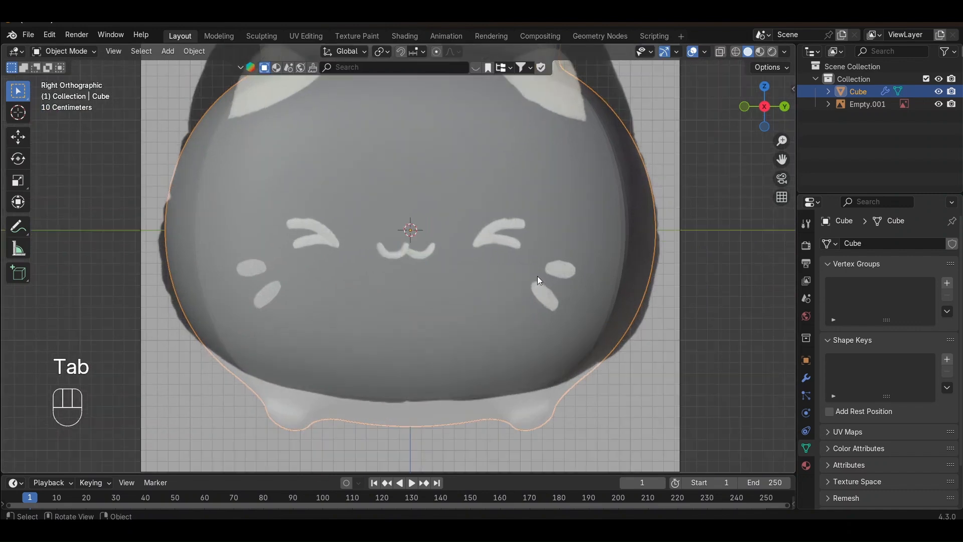
scroll(538, 277, "up", 1)
- Try to select the face image together with the cat body and move it from Edit Mode
key("Tab")
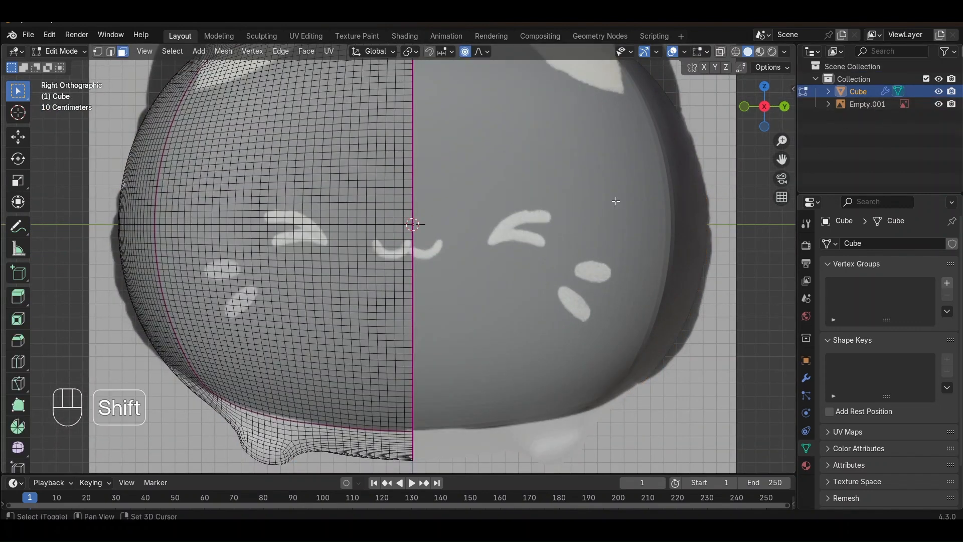
left_click(860, 104, "shift")
left_click(859, 95, "shift")
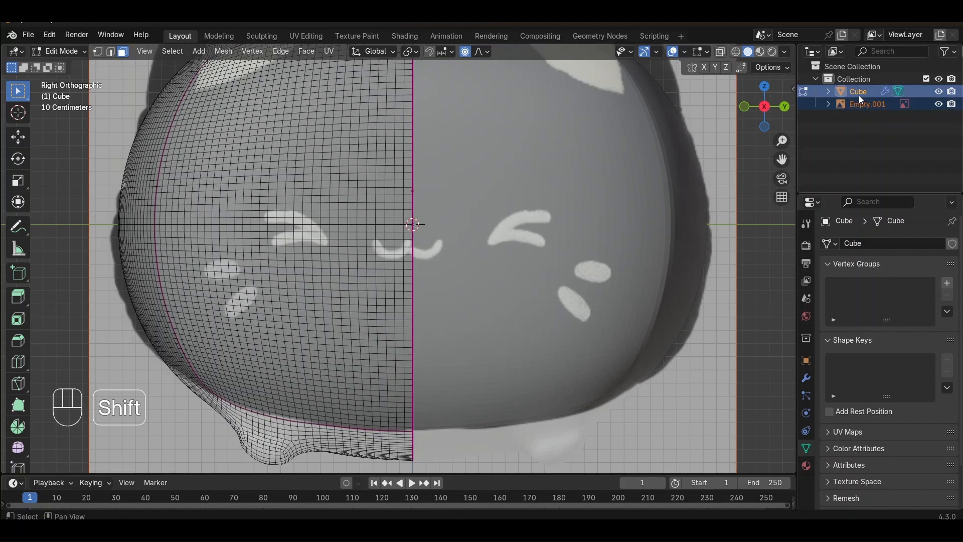
left_click(860, 105, "shift")
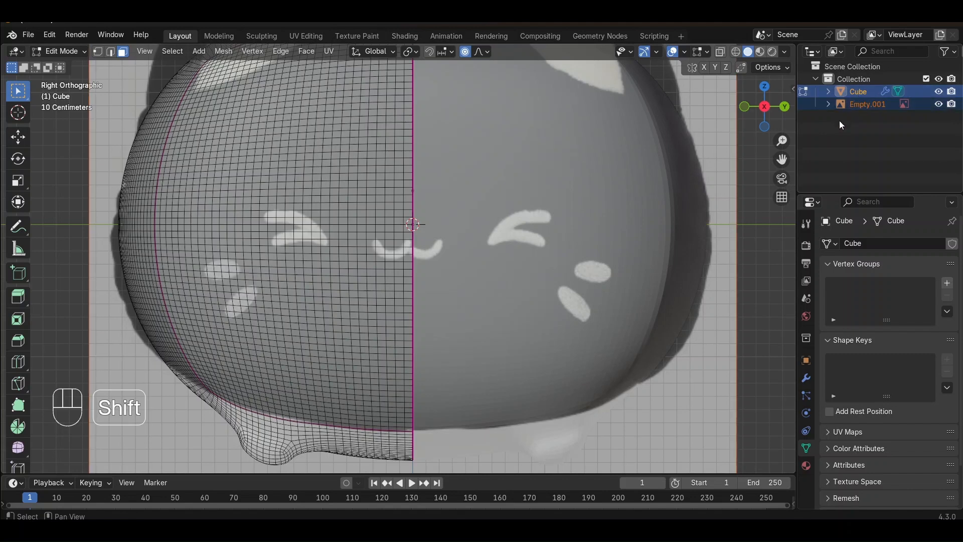
key("g")
key("g")
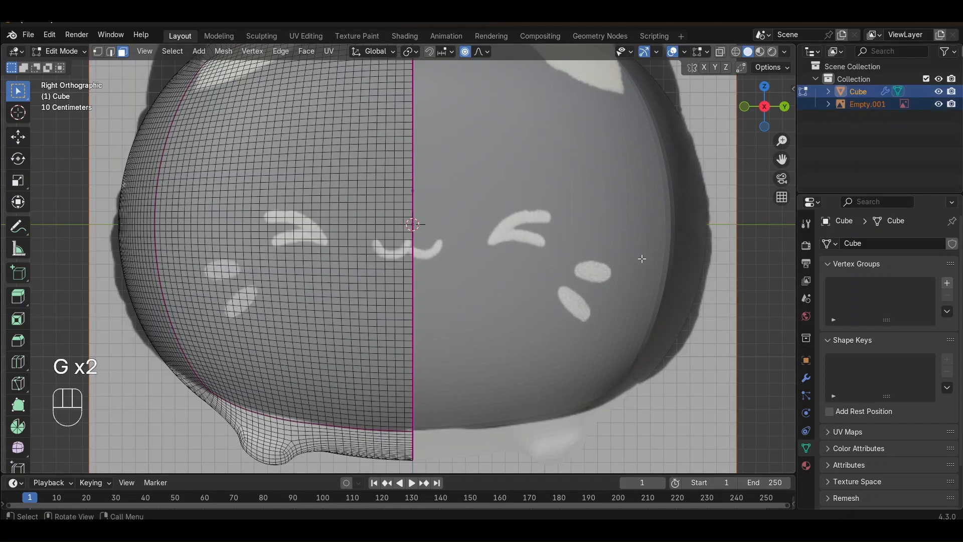
key("Tab")
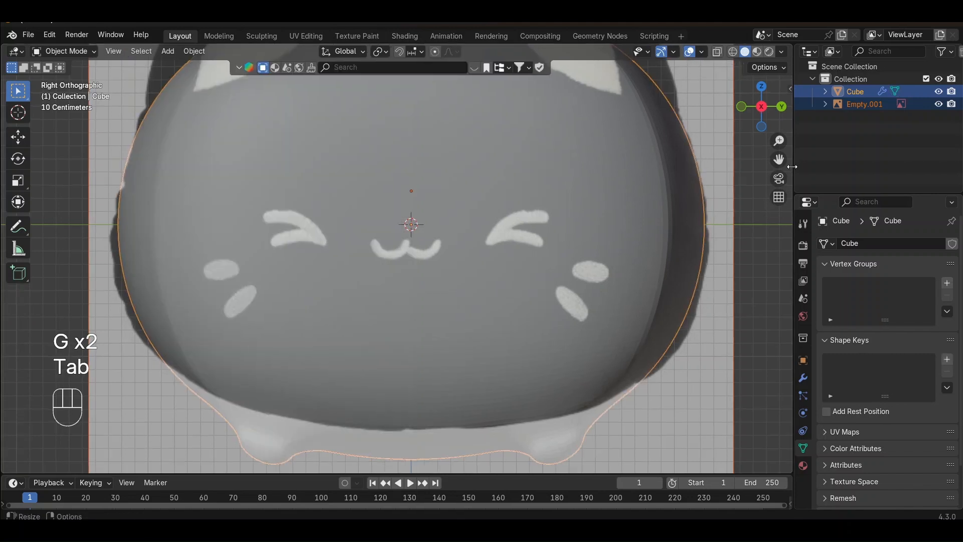
- Select only the face image in Object Mode and move it slightly in the positive direction along the global Y axis
left_click(718, 240)
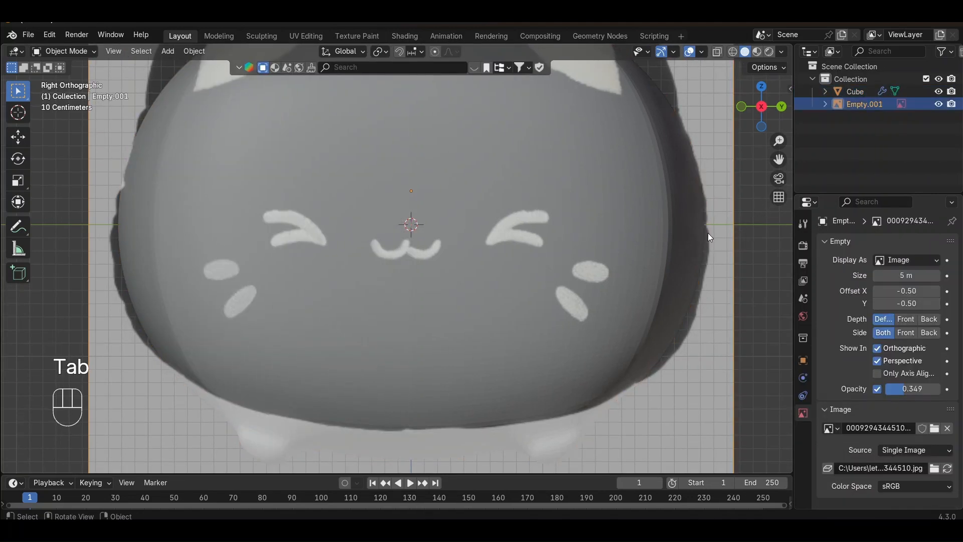
key("g")
key("x")
key("y")
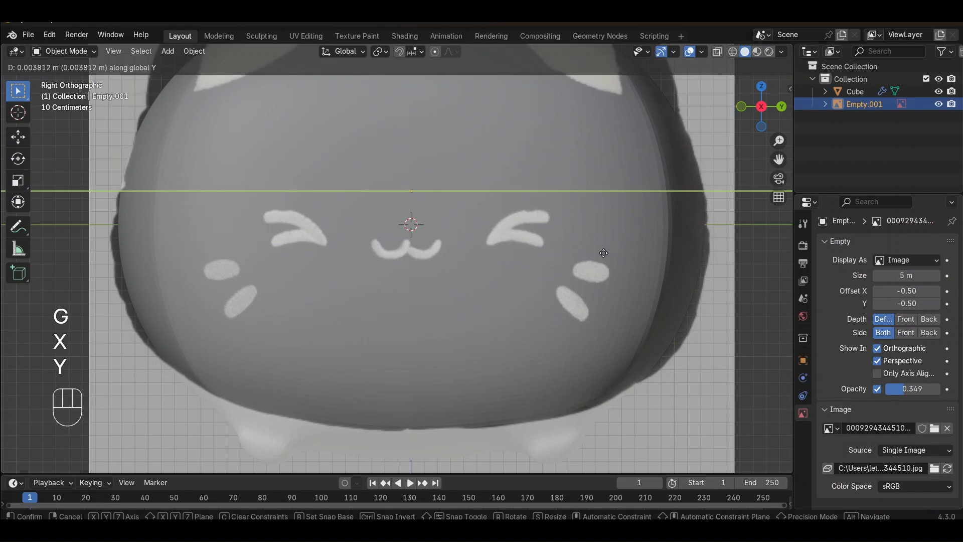
key("ctrl")
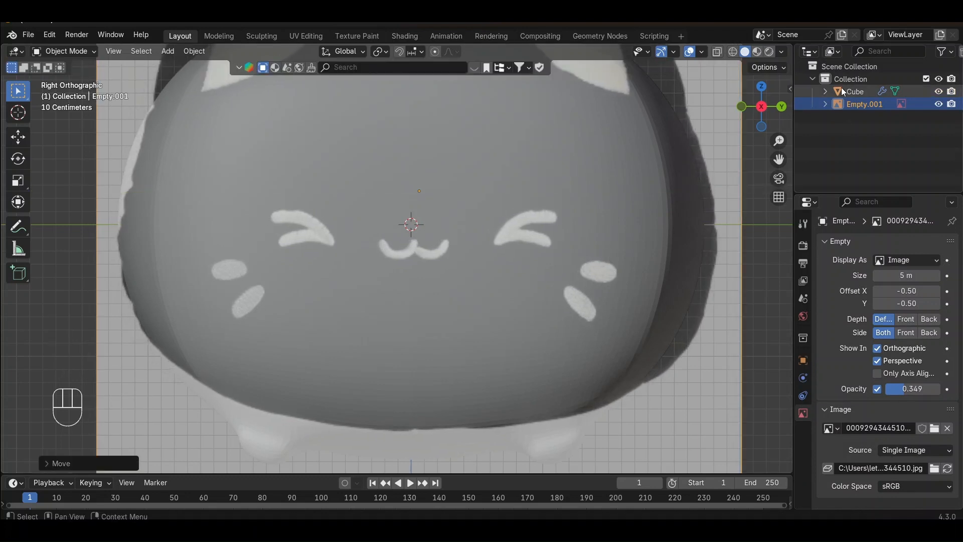
- Move the face image back about 0.02 m along global Y to centre the mouth on the mirror seam, and reopen the body in Edit Mode
left_click(855, 91)
key("Tab")
scroll(622, 196, "up", 3)
scroll(622, 196, "up", 3)
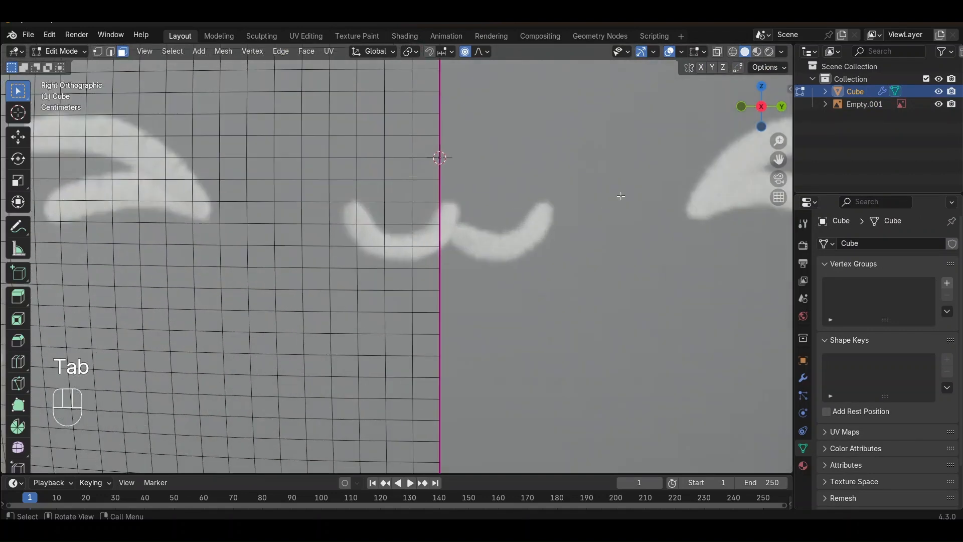
key("Tab")
left_click(858, 104)
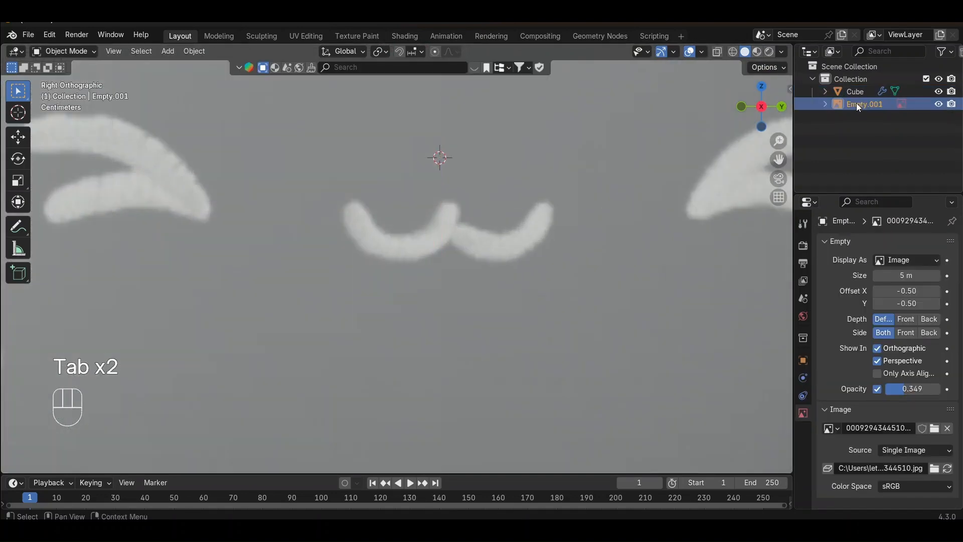
key("g")
key("y")
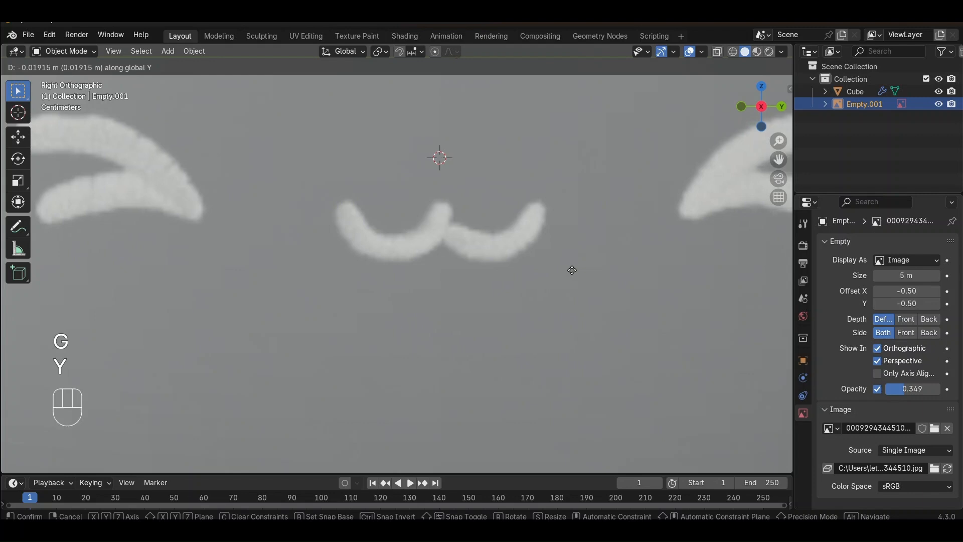
left_click(577, 275)
left_click(838, 92)
key("Tab")
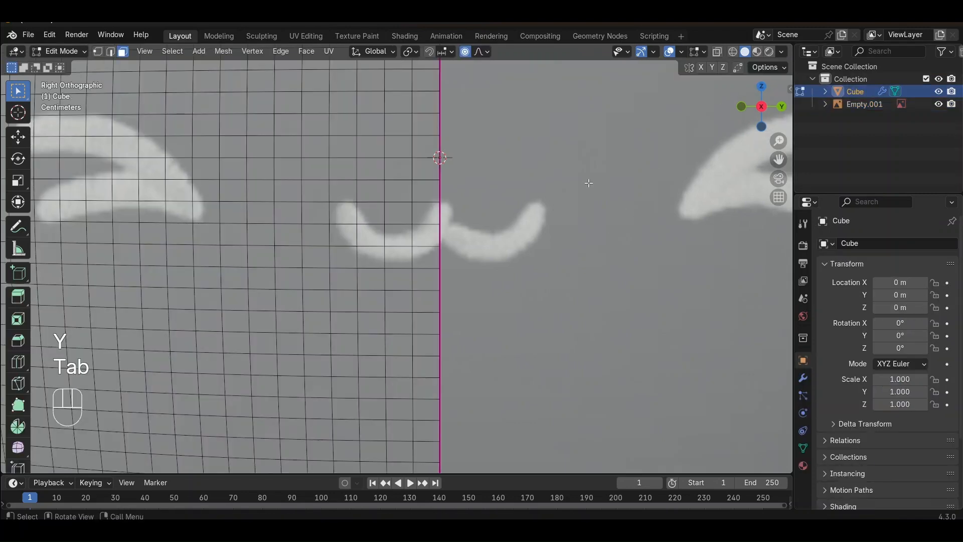
- Start a knife cut at the mirror seam and trace the lower edge of the mouth half out to its far end
scroll(451, 229, "up", 3)
scroll(441, 229, "down", 3)
middle_click_drag(413, 228, 489, 230, "shift")
scroll(489, 230, "up", 2)
key("k")
scroll(560, 261, "up", 2)
middle_click_drag(561, 252, 344, 315, "shift")
scroll(441, 321, "up", 2)
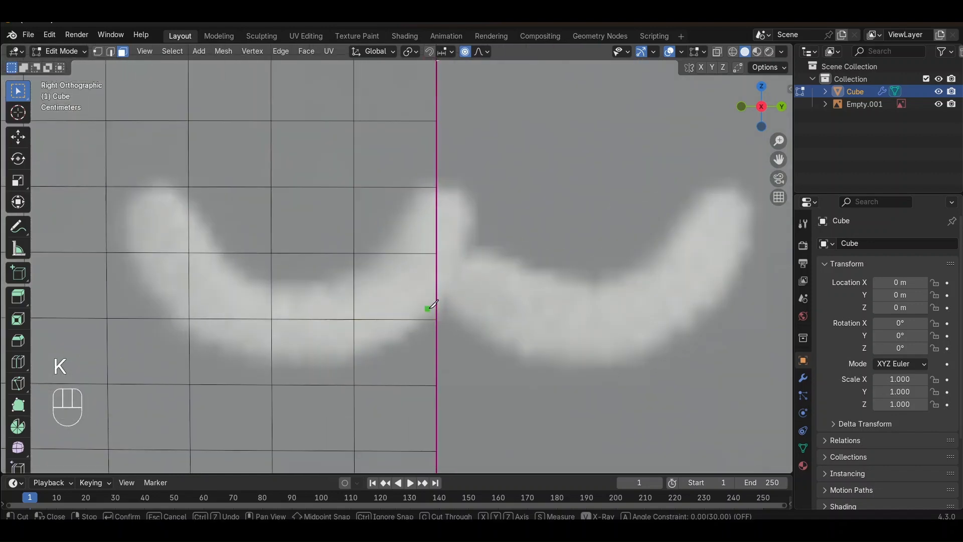
left_click(437, 312)
left_click(386, 348)
left_click(305, 369)
left_click(208, 352)
left_click(162, 301)
left_click(122, 252)
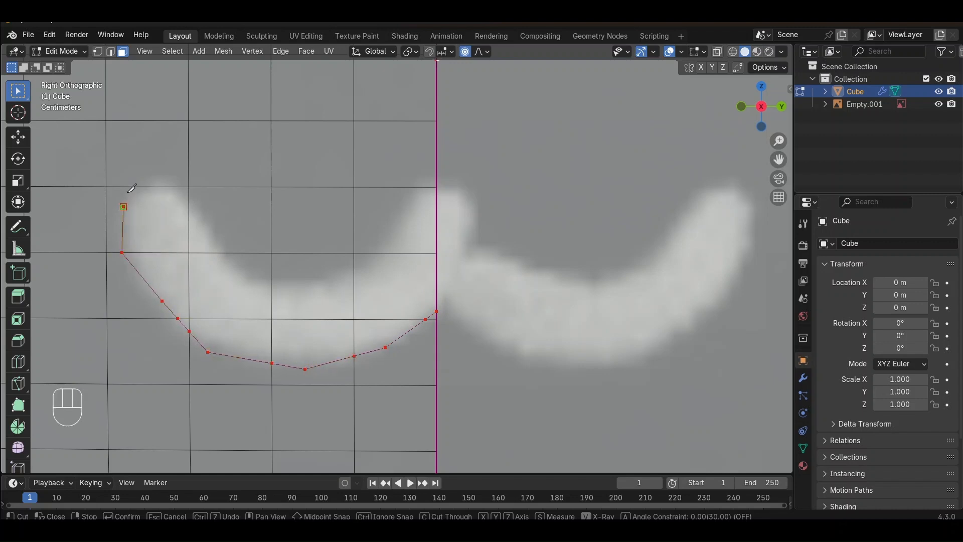
- Continue the knife cut around the mouth's outer tip and along its upper edge back to the mirror seam
left_click(180, 178)
left_click(202, 218)
left_click(241, 271)
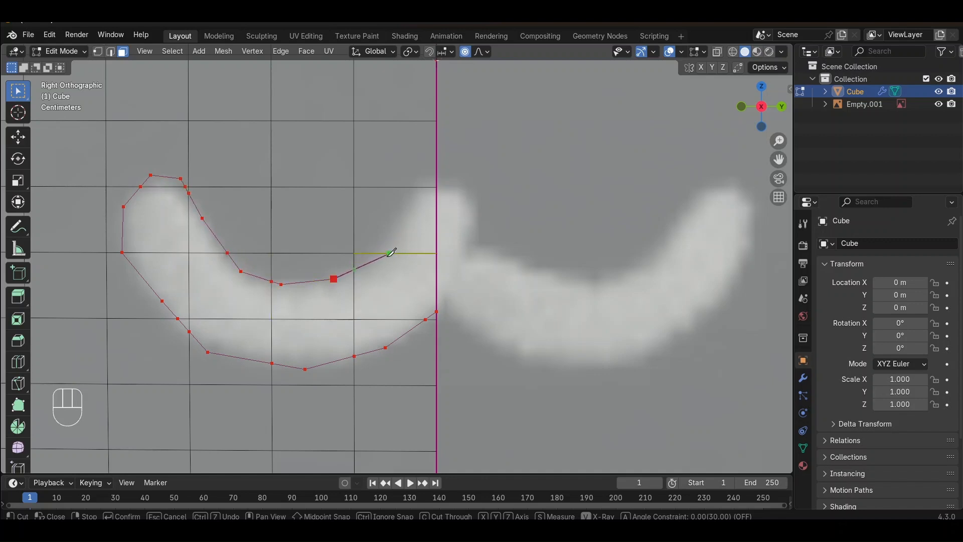
left_click(379, 264)
left_click(403, 218)
left_click(417, 188)
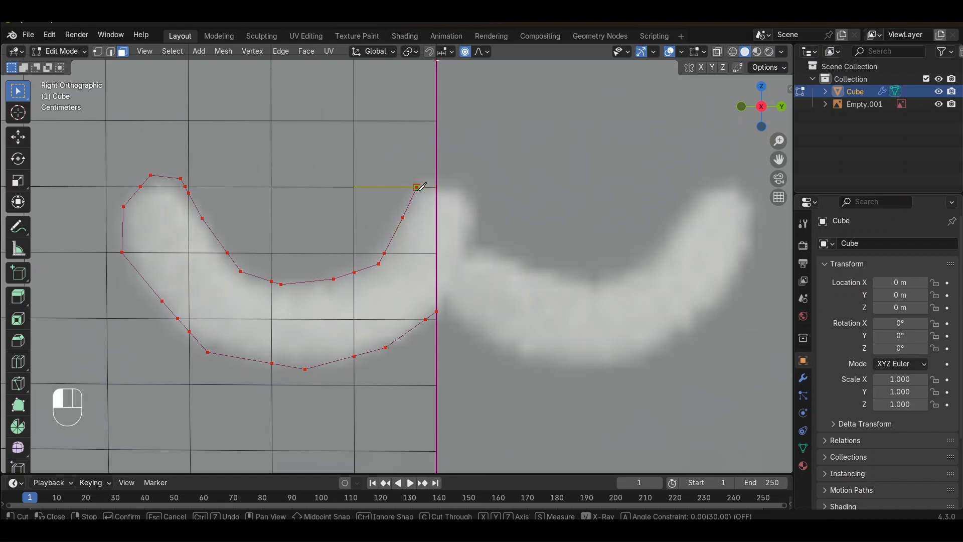
left_click(436, 176)
- Trace the underside of the eye's lower prong with the knife, from its outer tip towards the inner corner
scroll(436, 175, "down", 5)
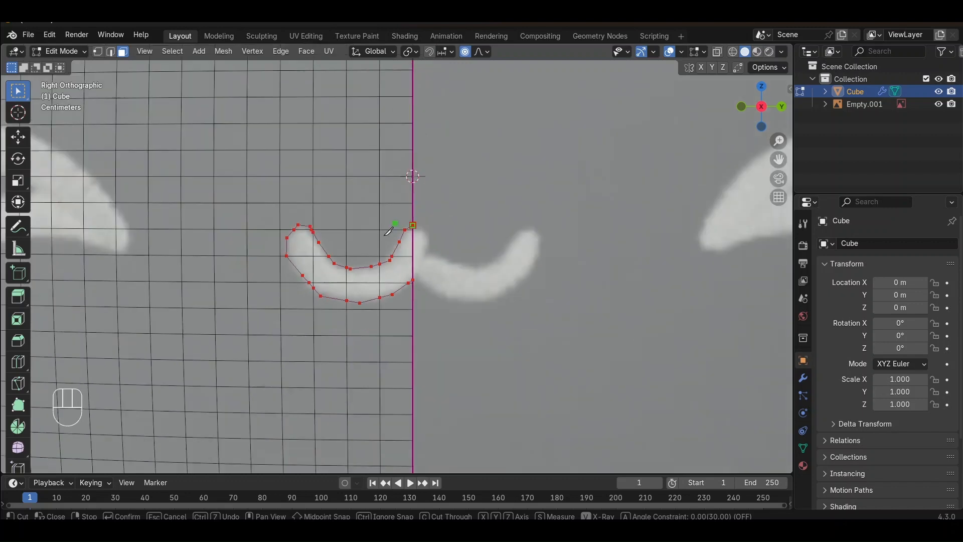
middle_click_drag(414, 270, 364, 195, "shift")
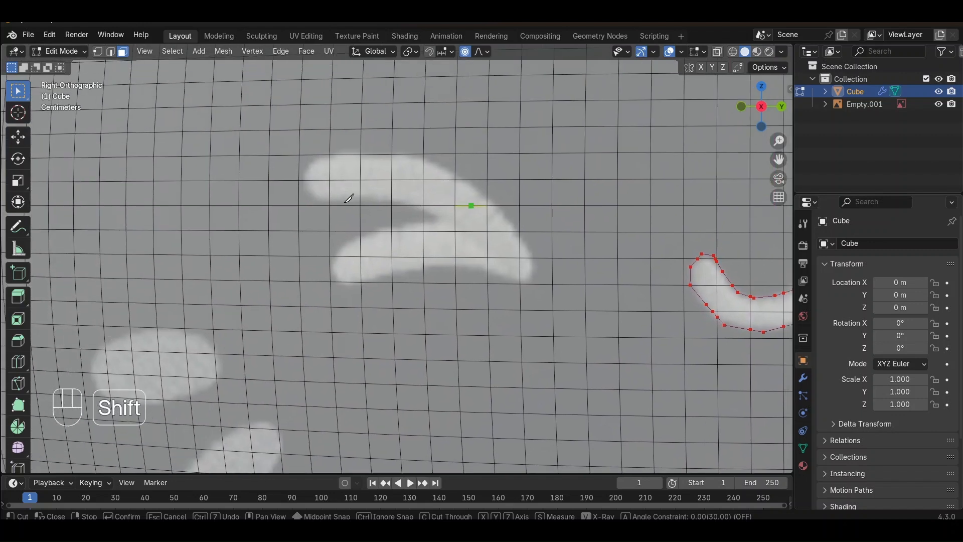
scroll(343, 296, "up", 2)
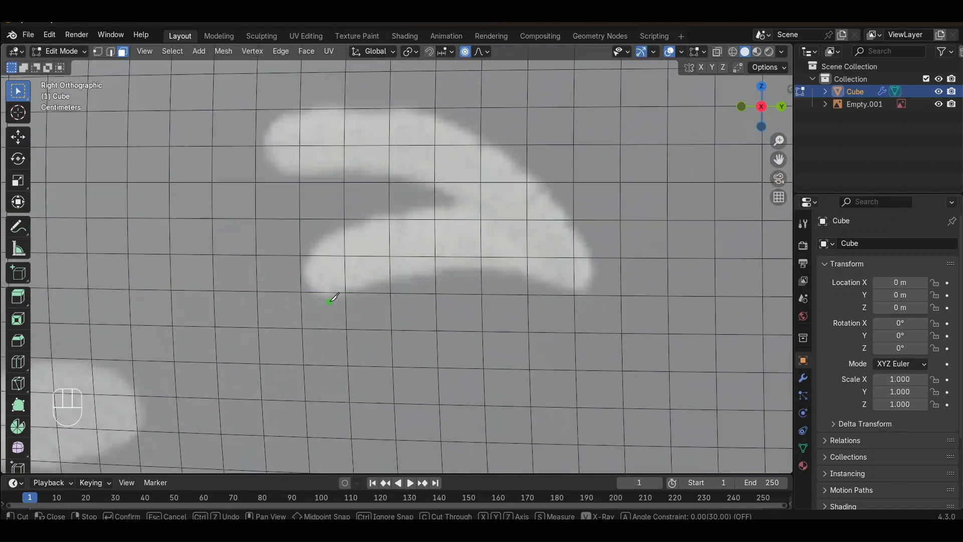
left_click(381, 280)
left_click(426, 269)
left_click(463, 268)
left_click(504, 266)
left_click(527, 276)
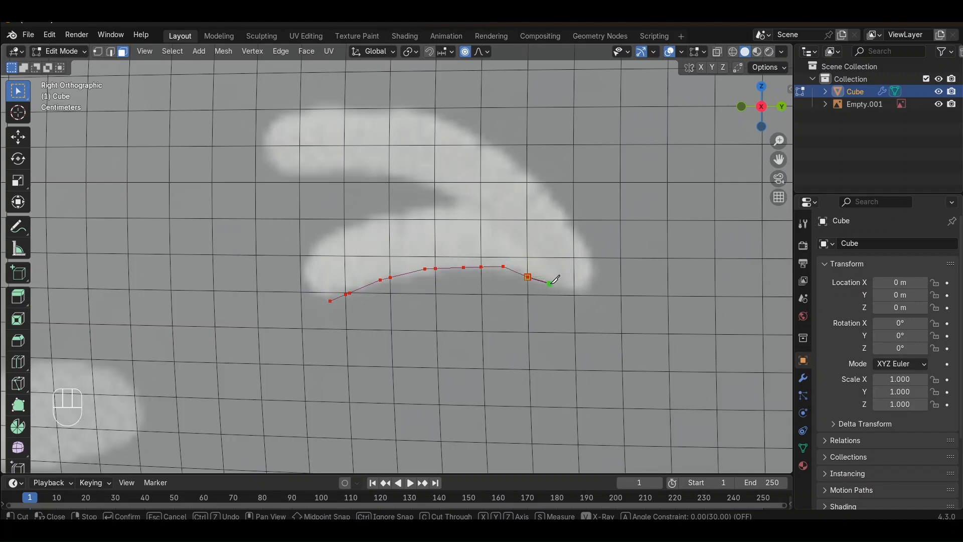
- Carry the knife cut around the eye's inner corner and along the curved upper edge
left_click(595, 282)
left_click(554, 199)
left_click(515, 164)
left_click(462, 123)
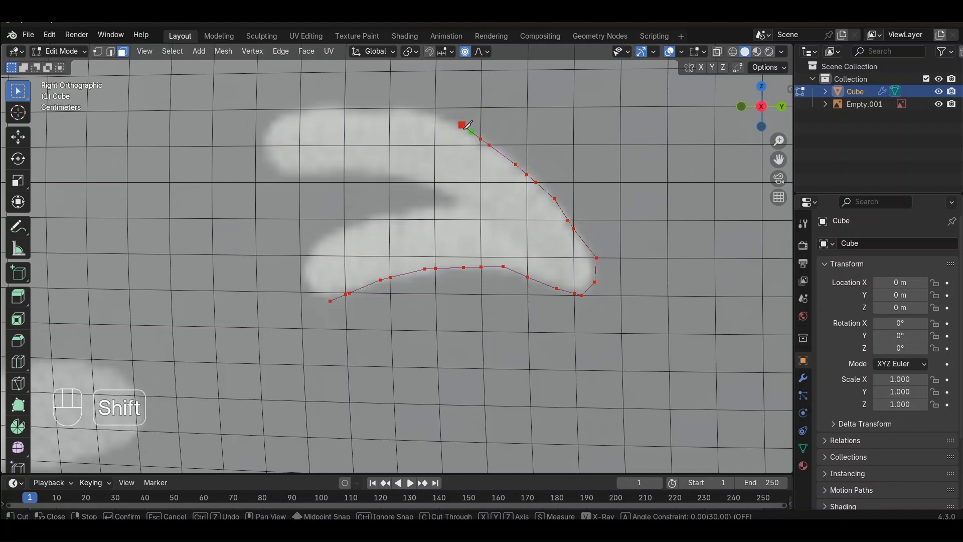
middle_click_drag(462, 123, 507, 199, "shift")
scroll(512, 227, "up", 3)
left_click(535, 194)
left_click(501, 187)
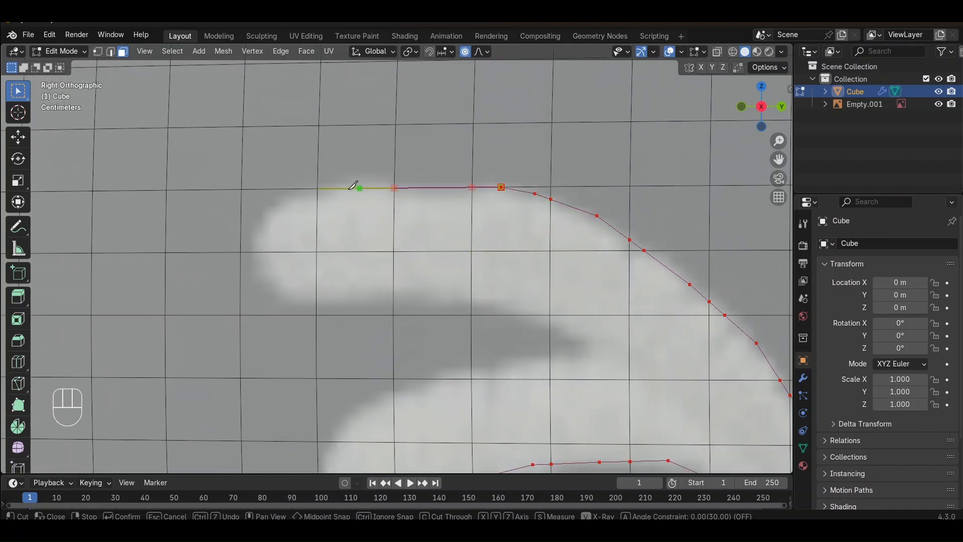
- Cut around the outer tip of the eye's upper prong and along its underside into the notch
left_click(317, 189)
left_click(262, 213)
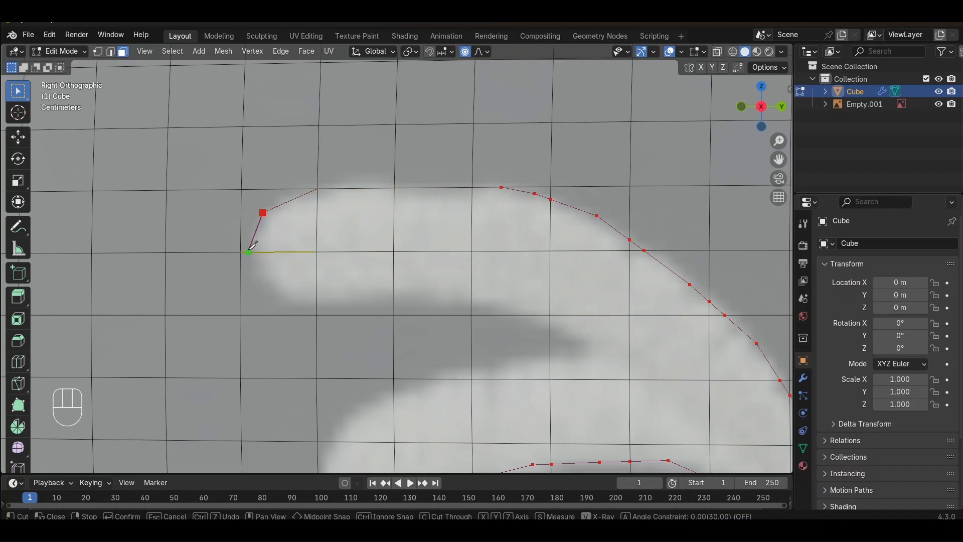
left_click(250, 252)
left_click(257, 276)
left_click(394, 296)
left_click(471, 298)
left_click(530, 315)
left_click(583, 341)
- Trace the top of the eye's lower prong around its outer tip, close the outline at its start, and end that cut line
left_click(551, 359)
left_click(471, 369)
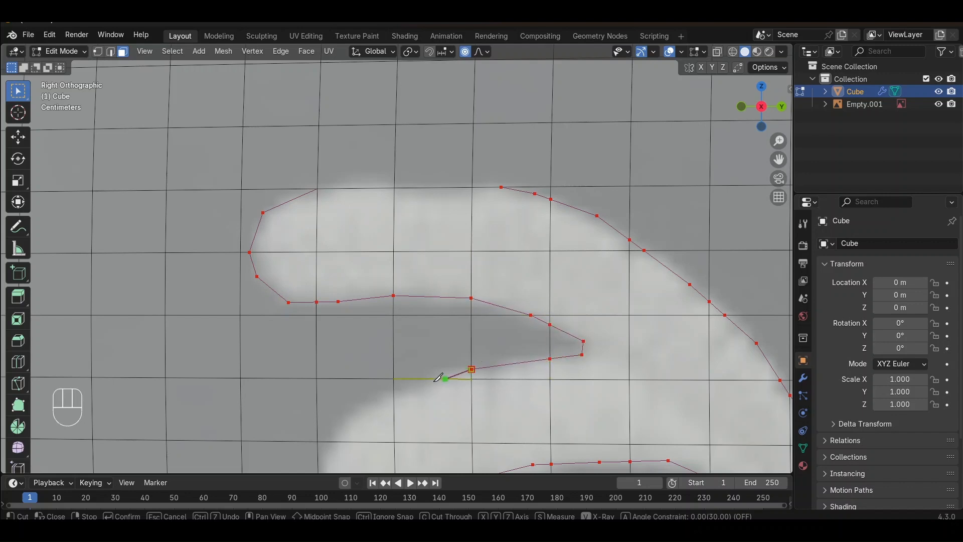
left_click(379, 398)
middle_click_drag(380, 397, 522, 279, "shift")
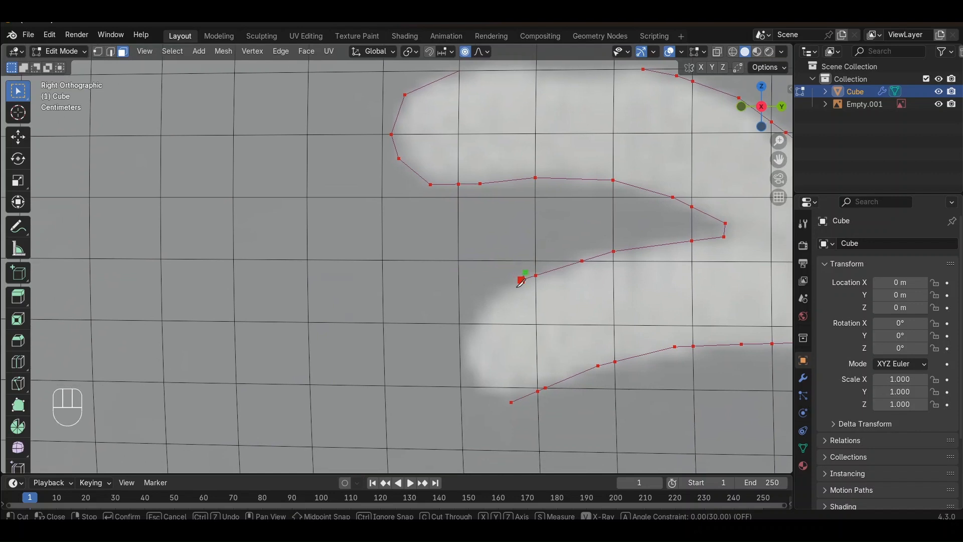
left_click(460, 349)
left_click(508, 402)
scroll(510, 398, "down", 4)
middle_click_drag(452, 383, 649, 246, "shift")
right_click(630, 250)
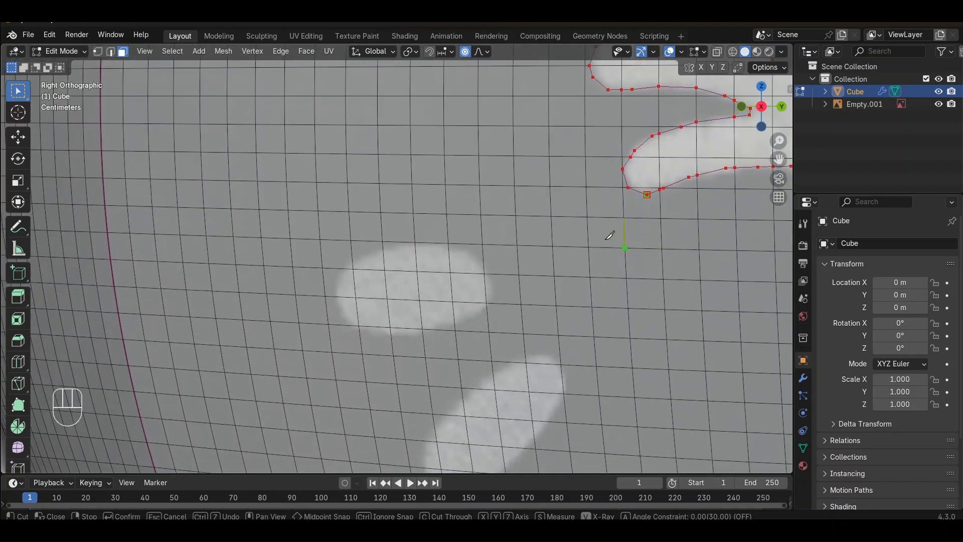
- Trace the outer end and upper edge of the upper oval cheek mark with the knife
scroll(567, 245, "up", 4)
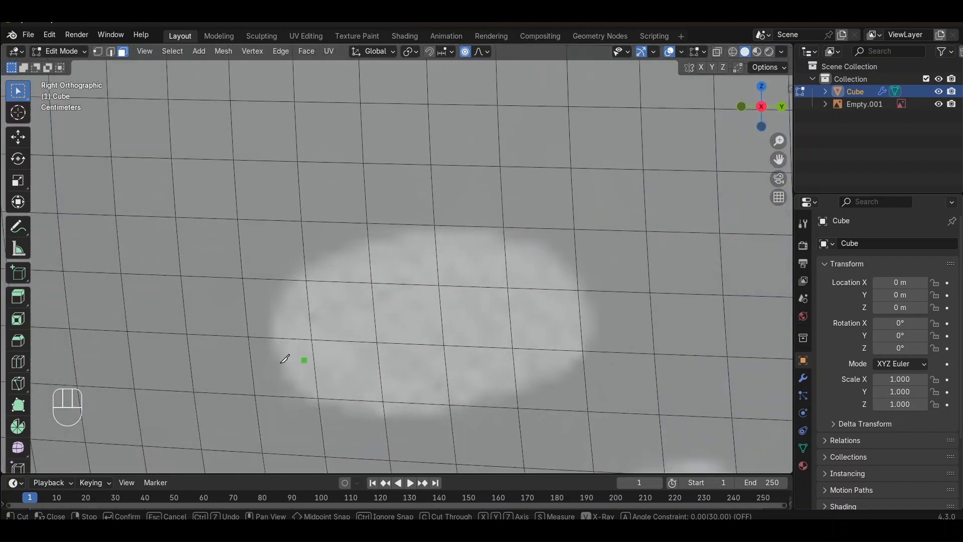
left_click(286, 377)
left_click(269, 354)
left_click(273, 293)
left_click(325, 256)
left_click(368, 237)
left_click(434, 225)
left_click(485, 234)
left_click(538, 243)
left_click(563, 269)
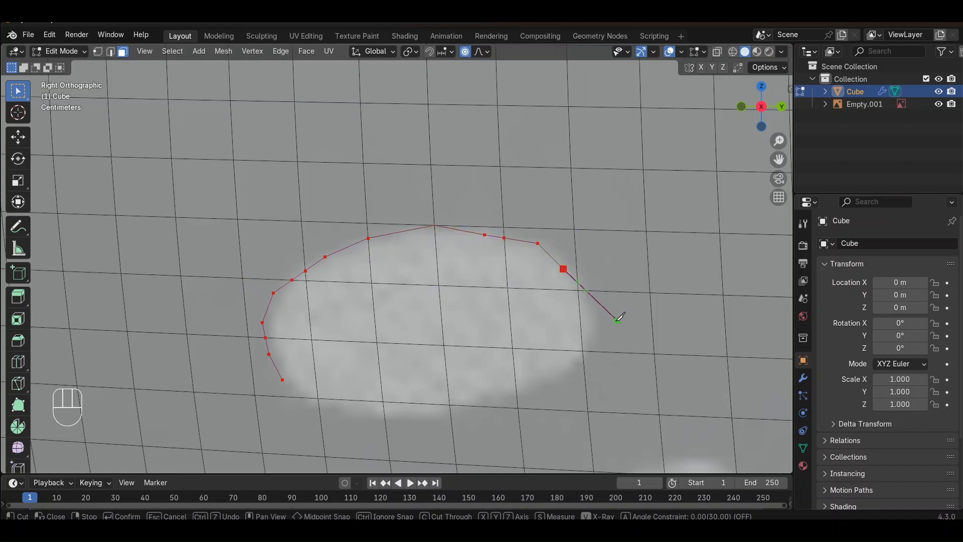
- Cut along the underside of the upper oval cheek mark, close its outline at the start point, and end that line
left_click(599, 308)
left_click(534, 385)
left_click(441, 415)
left_click(318, 407)
left_click(283, 380)
scroll(281, 379, "down", 4)
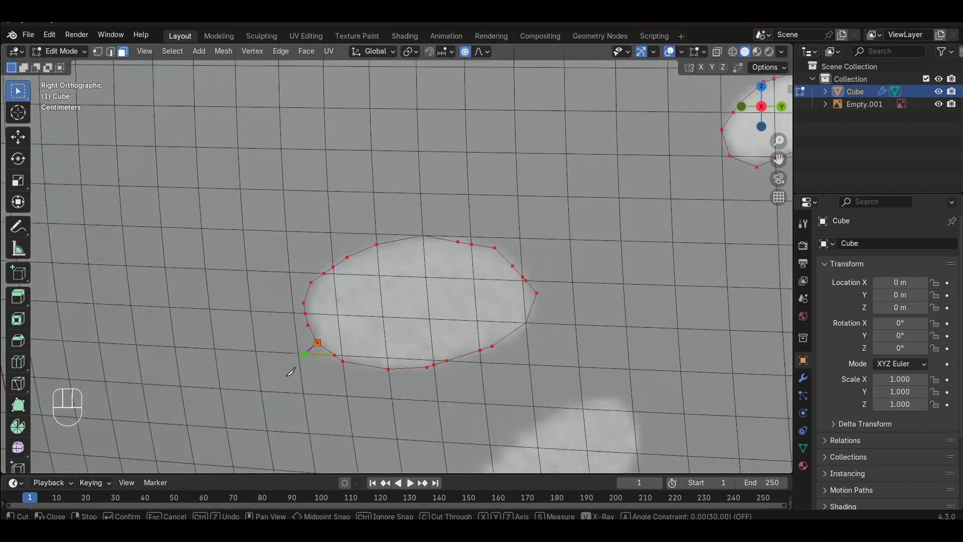
scroll(175, 323, "up", 4)
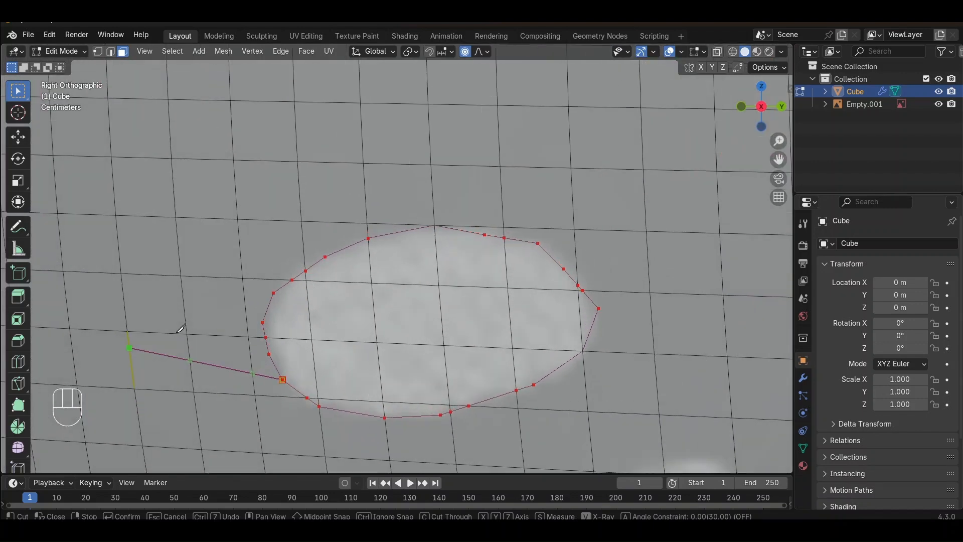
right_click(181, 332)
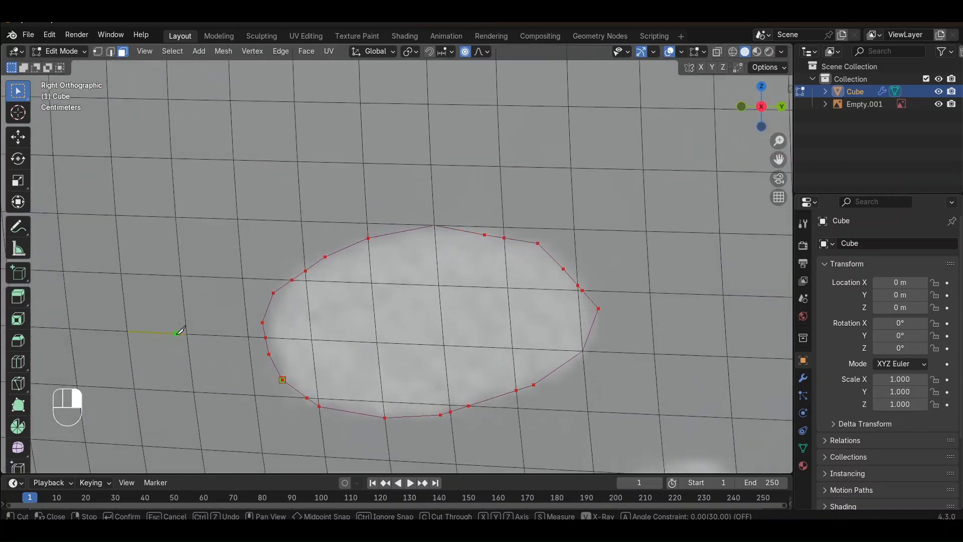
- Try to connect the upper cheek mark's outline to the eye's outline with a straight knife cut
middle_click_drag(366, 357, 211, 124, "shift")
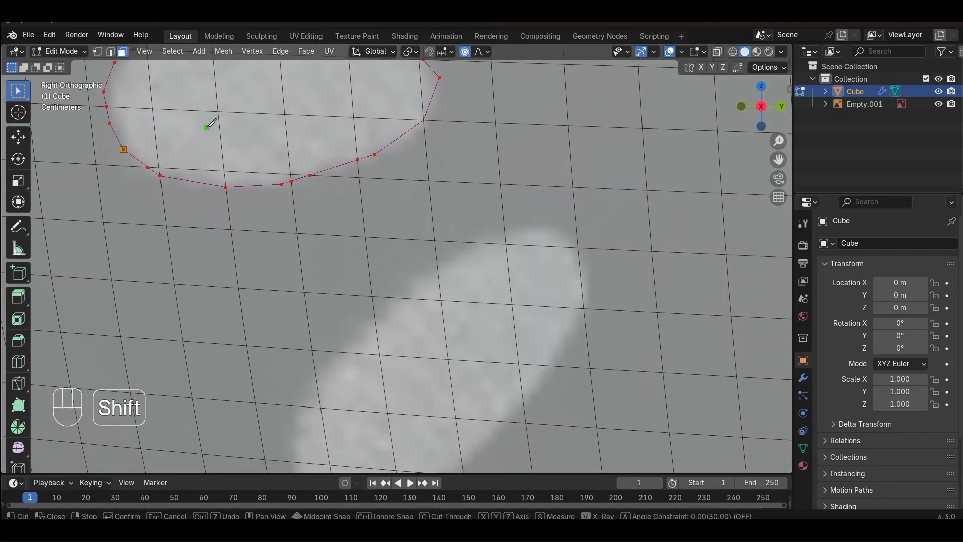
scroll(149, 192, "down", 10)
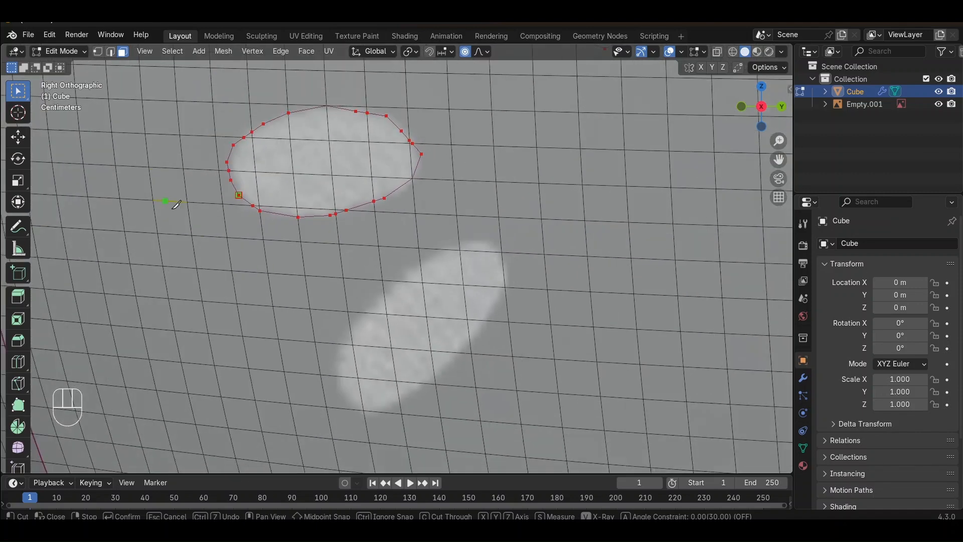
middle_click_drag(416, 229, 381, 286, "shift")
scroll(382, 286, "up", 8)
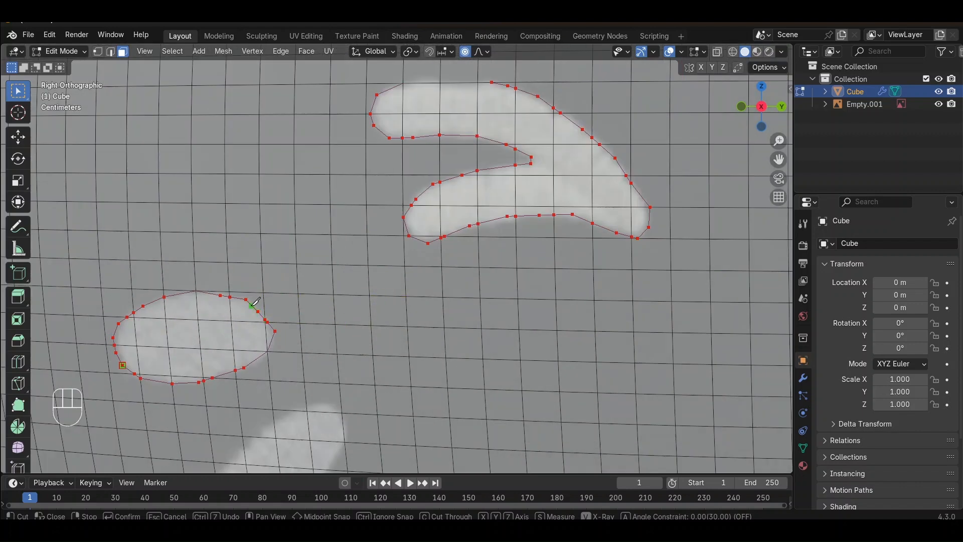
left_click(258, 311)
left_click(409, 235)
scroll(441, 284, "up", 4)
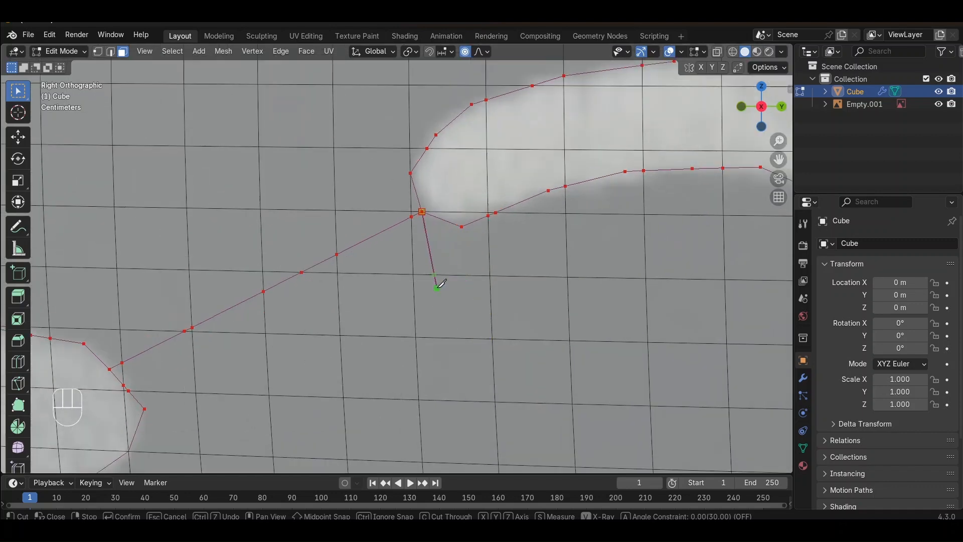
key("ctrl+z")
scroll(404, 326, "down", 3)
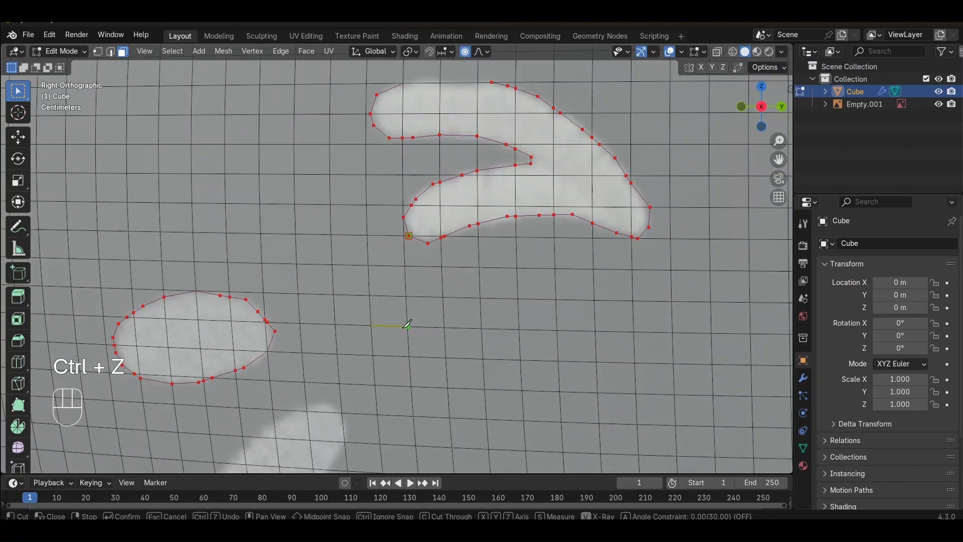
- Trace the upper, outer side of the slanted lower cheek mark with the knife, from its lower end to its top tip
middle_click_drag(399, 346, 504, 105, "shift")
scroll(397, 243, "up", 6)
middle_click_drag(424, 230, 650, 179, "shift")
left_click(323, 343)
left_click(382, 200)
left_click(462, 123)
middle_click_drag(429, 168, 283, 359, "shift")
left_click(404, 245)
left_click(470, 211)
left_click(513, 203)
- Carry the knife cut around the slanted cheek mark's top tip and down its inner side
left_click(553, 213)
left_click(586, 254)
left_click(601, 296)
left_click(593, 314)
left_click(576, 347)
middle_click_drag(568, 337, 633, 205, "shift")
left_click(588, 312)
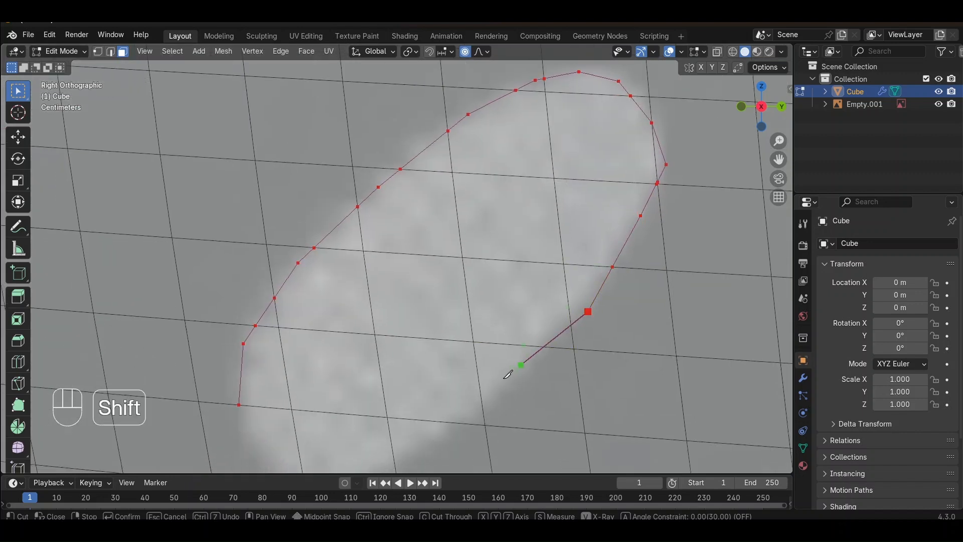
left_click(482, 401)
left_click(452, 421)
- Close the slanted cheek mark's outline around its lower end and apply all the knife cuts to the body
left_click(408, 453)
middle_click_drag(409, 452, 487, 369, "shift")
left_click(458, 380)
left_click(418, 390)
left_click(384, 358)
left_click(350, 290)
right_click(351, 288)
scroll(354, 287, "down", 10)
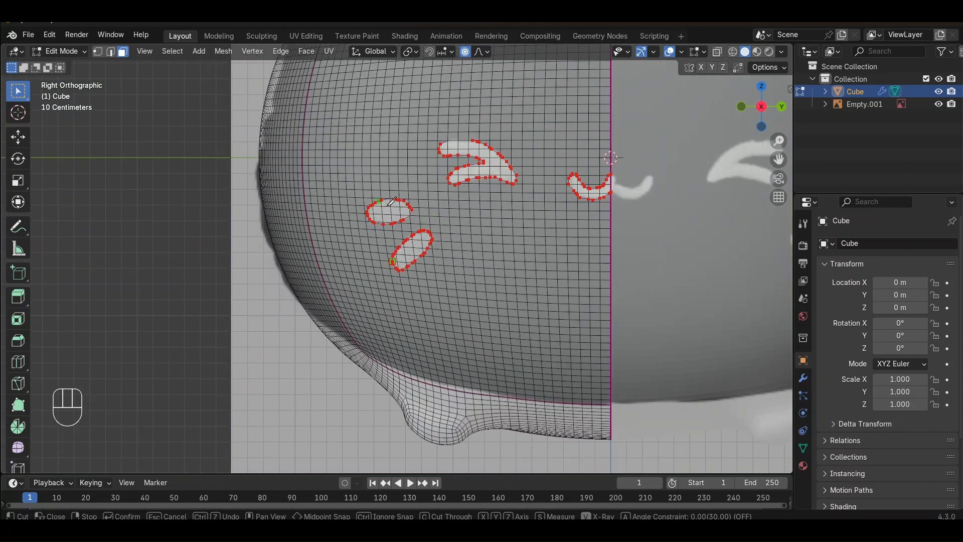
key("Return")
- Return the body to Object Mode and select the face image
scroll(432, 228, "up", 5)
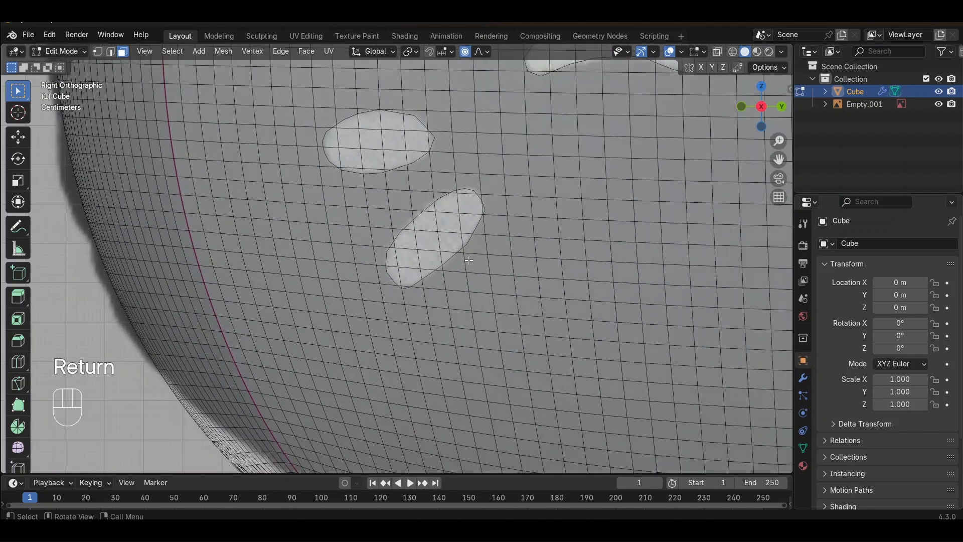
middle_click_drag(388, 303, 257, 346, "shift")
scroll(281, 341, "down", 4)
key("Tab")
scroll(284, 326, "down", 6)
middle_click_drag(435, 342, 561, 360)
left_click(585, 353)
middle_click_drag(600, 322, 529, 290)
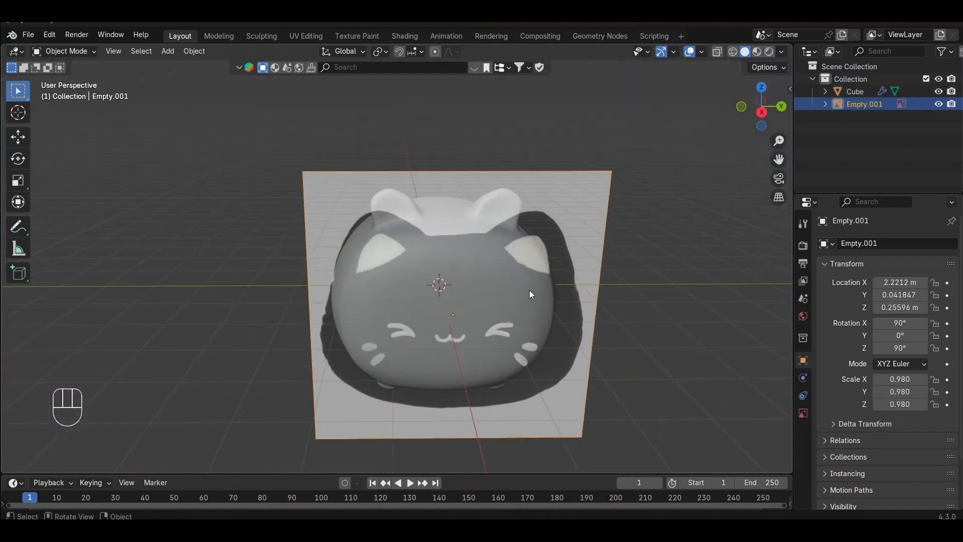
- In the right view, scale the face image to about 0.705 and raise it along Z to line its ears up with the model's
left_click(758, 113)
scroll(630, 230, "up", 5)
middle_click_drag(615, 210, 501, 339, "shift")
scroll(627, 226, "up", 2)
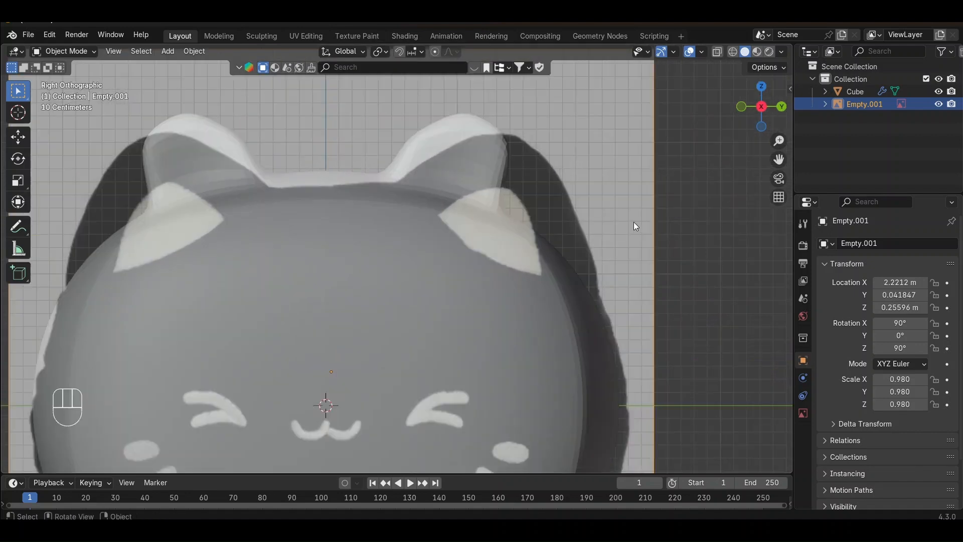
key("s")
left_click(567, 261)
key("g")
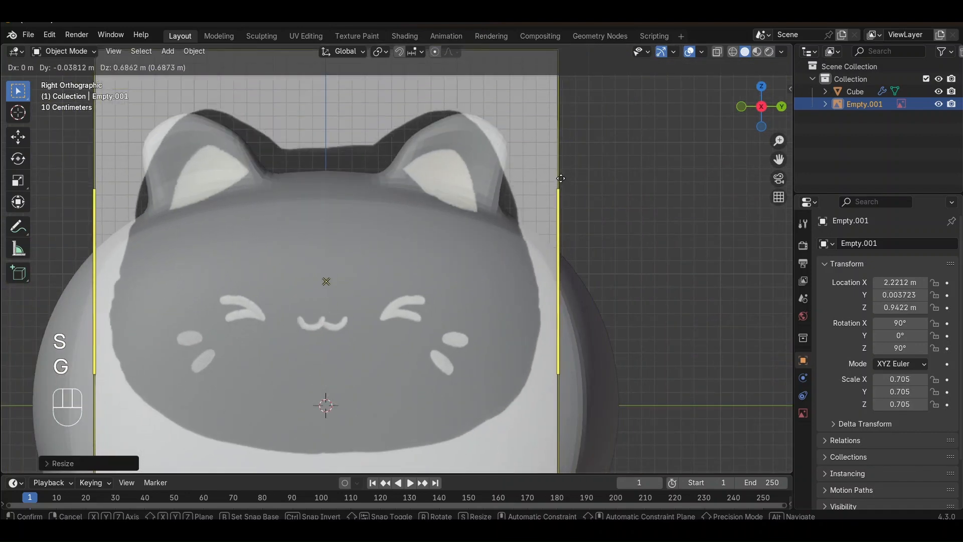
key("z")
left_click(563, 174)
- Delete the face image and reopen the cat body in Edit Mode
key("g")
key("x")
left_click(553, 176)
key("x")
left_click(548, 179)
key("Tab")
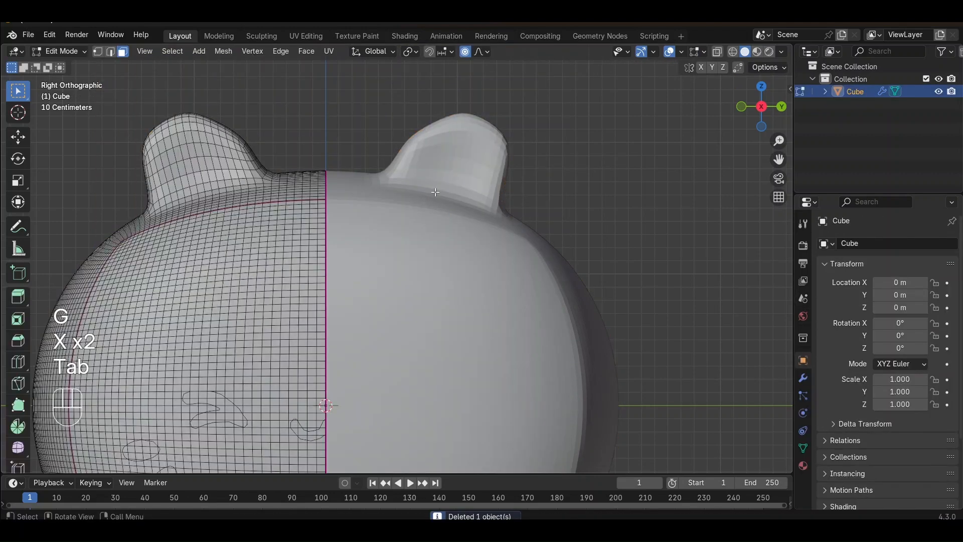
- Try to circle-select a patch of faces on the front of the ear
scroll(435, 192, "up", 3)
middle_click_drag(436, 192, 609, 241, "shift")
scroll(399, 294, "up", 2)
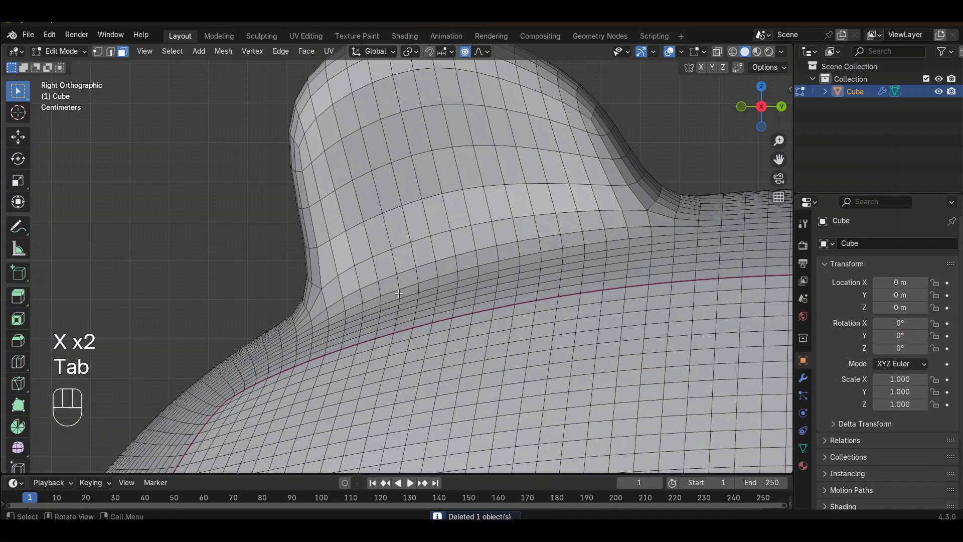
scroll(399, 294, "down", 1)
key("c")
left_click_drag(374, 229, 377, 234)
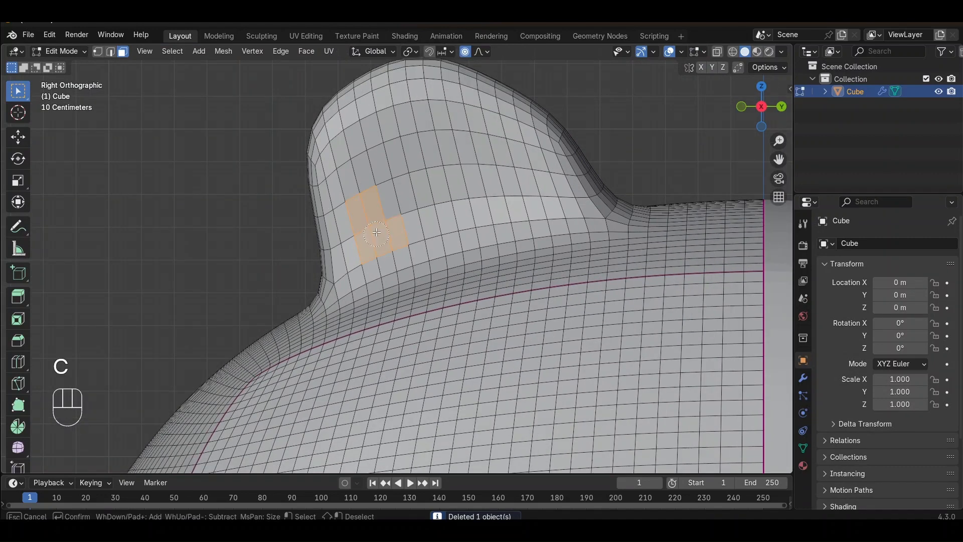
right_click(377, 235)
left_click(387, 197)
- Select one face at each upper corner of the ear's front surface
scroll(392, 258, "up", 2)
middle_click_drag(356, 204, 373, 318, "shift")
left_click(313, 184)
left_click(638, 161, "shift")
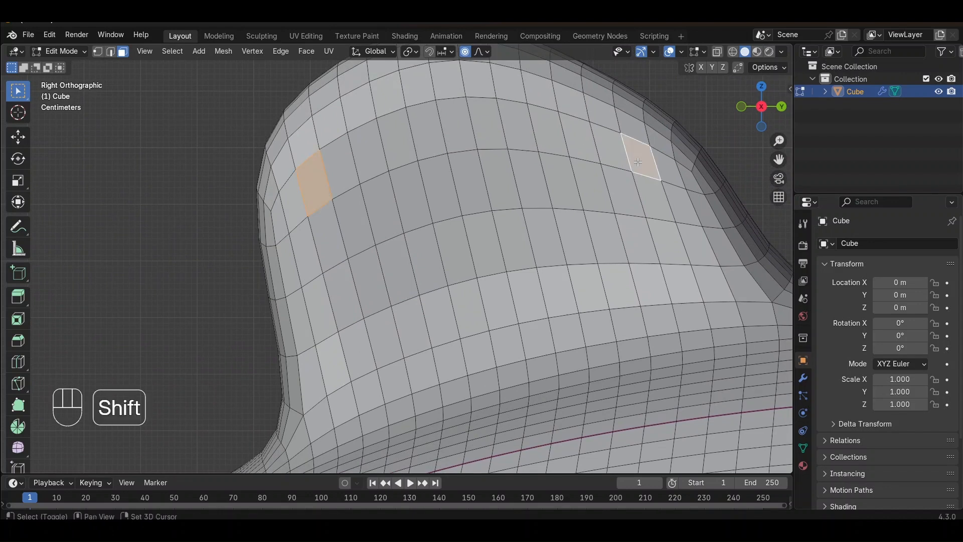
- Knife-cut a diagonal edge across the outer upper corner of the ear's front surface to round off the inner-ear outline
scroll(532, 170, "up", 1)
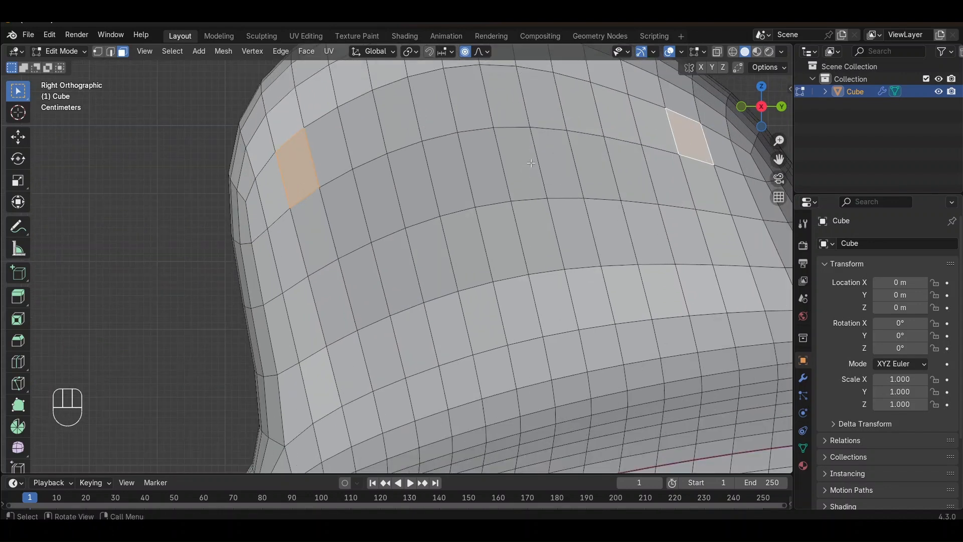
key("k")
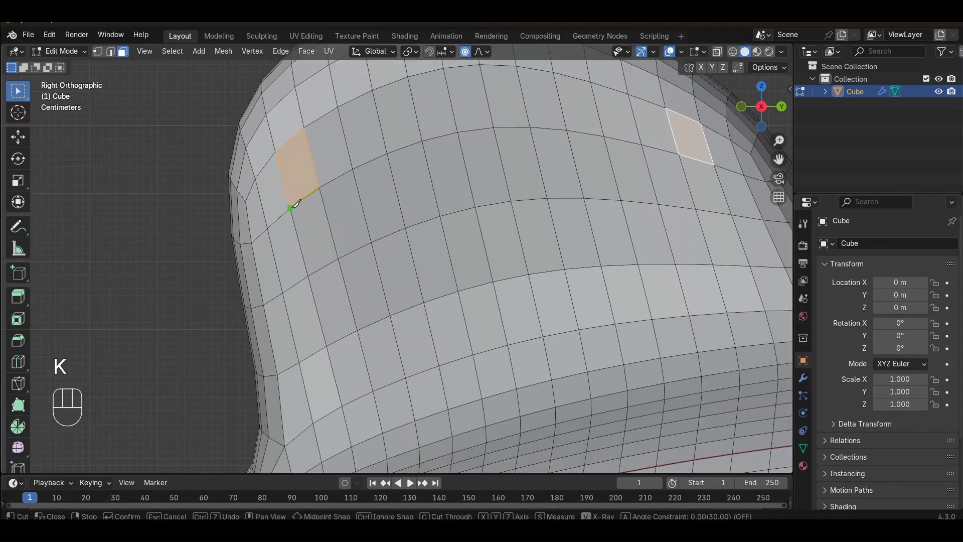
left_click(299, 170)
middle_click_drag(401, 122, 173, 154, "shift")
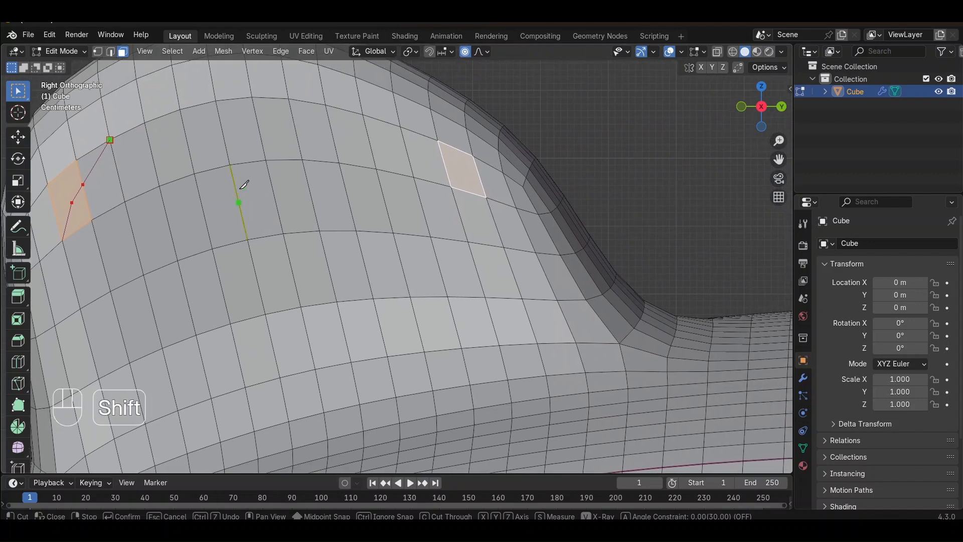
left_click(438, 140)
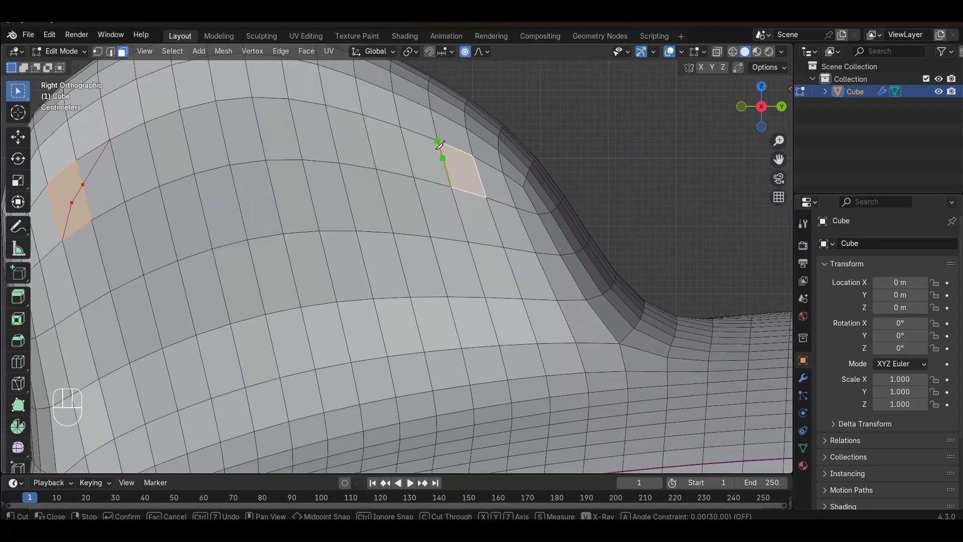
left_click(403, 126)
key("ctrl")
key("space")
key("space")
key("space")
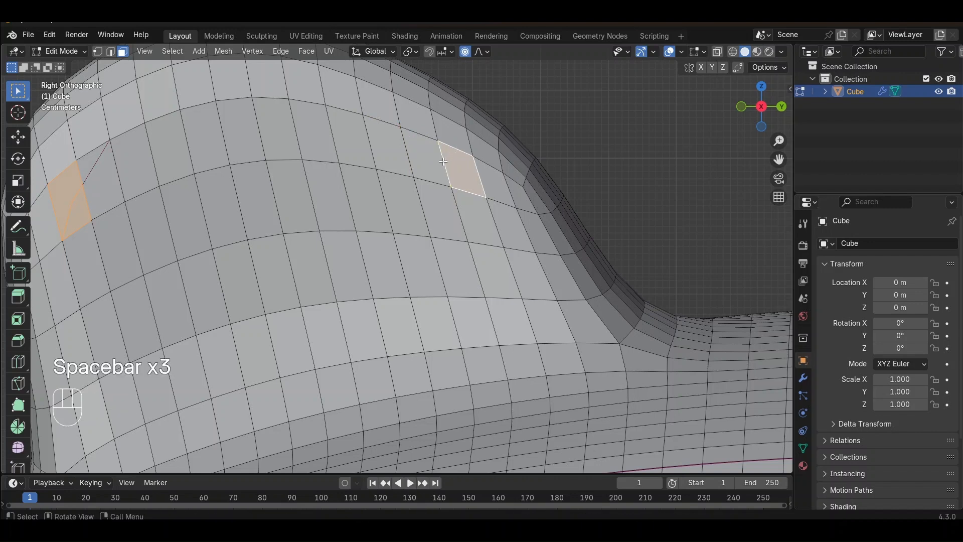
- Knife-cut a matching diagonal edge across the inner upper corner of the ear's front surface, starting at the marked face's corner
key("k")
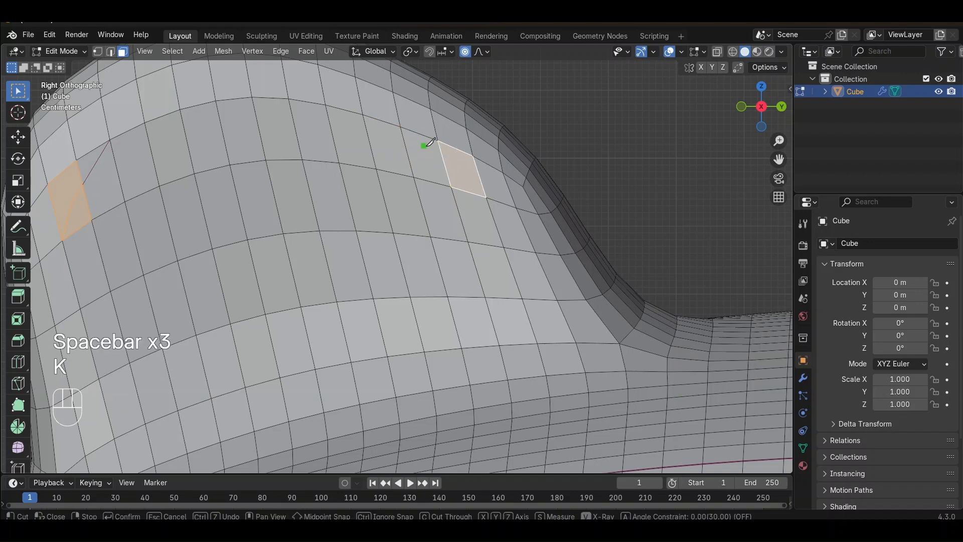
left_click(439, 140)
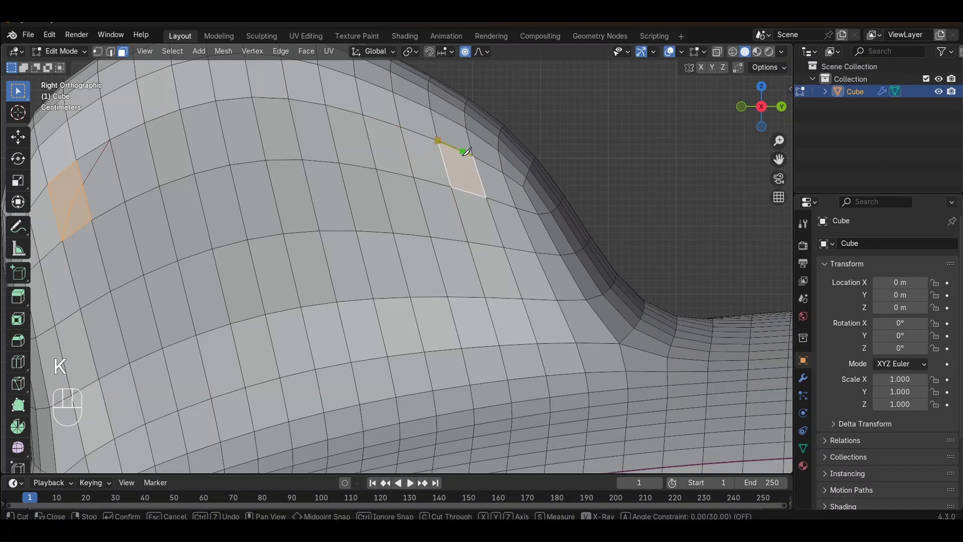
left_click(479, 176, "shift")
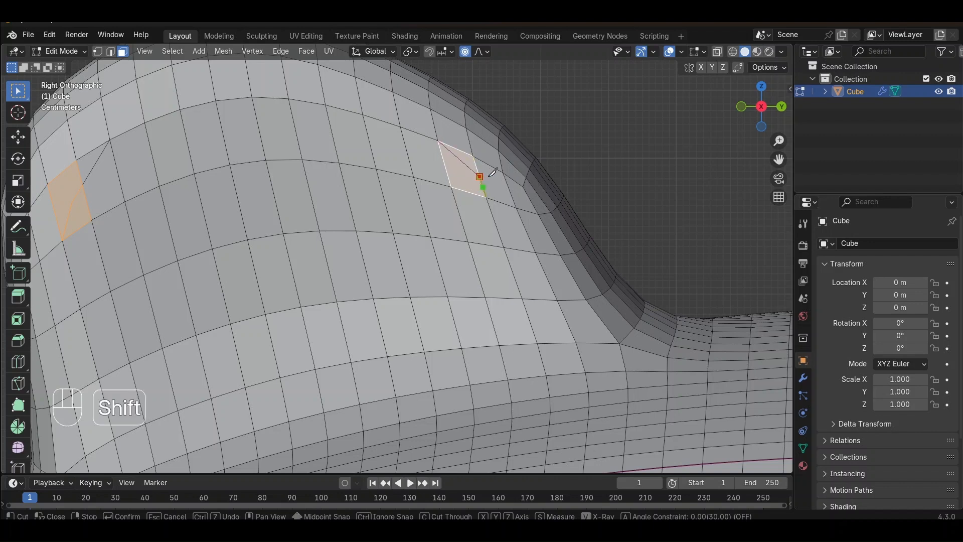
key("ctrl+z")
key("ctrl+z")
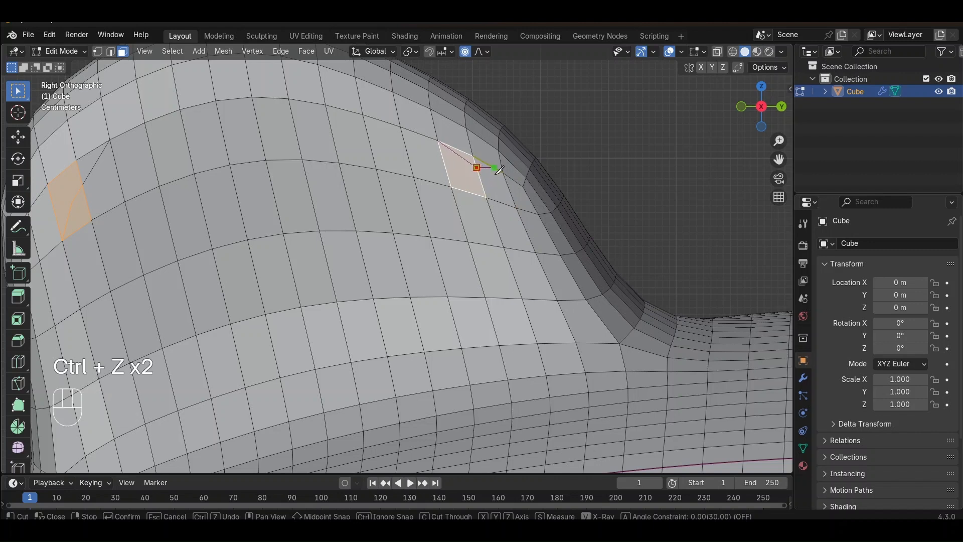
scroll(509, 200, "down", 4)
key("Return")
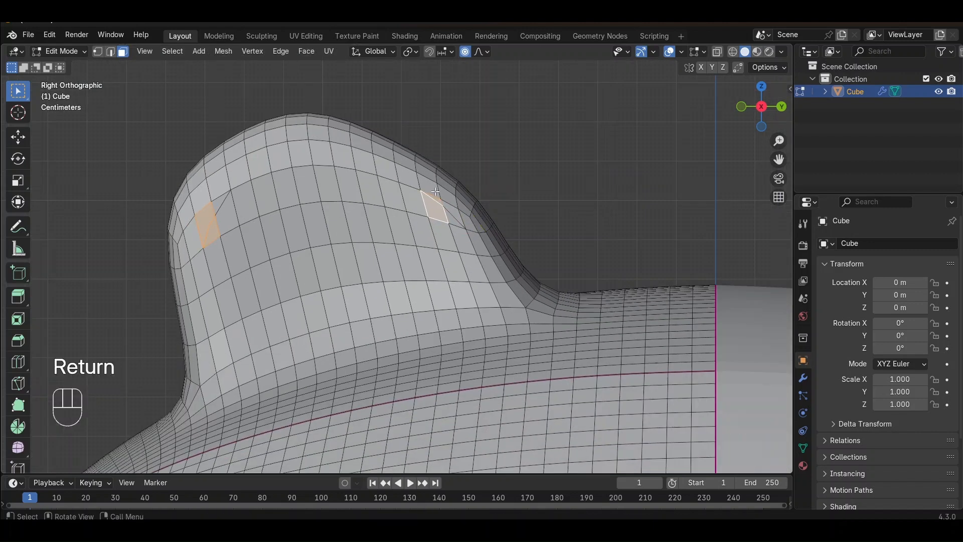
- Circle-select all inner-ear faces between the two rounded upper corners, four rows deep
left_click(339, 245)
scroll(313, 261, "up", 1)
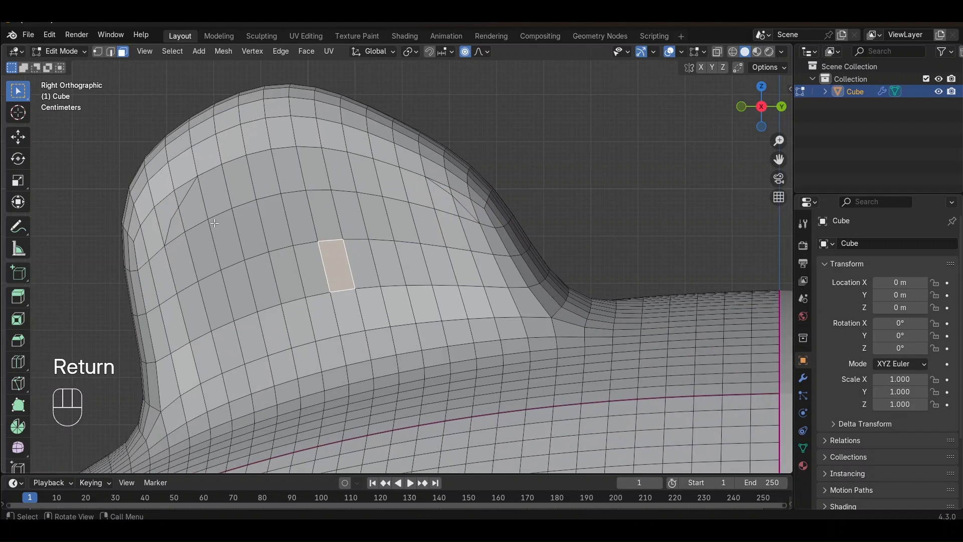
key("c")
right_click(210, 257)
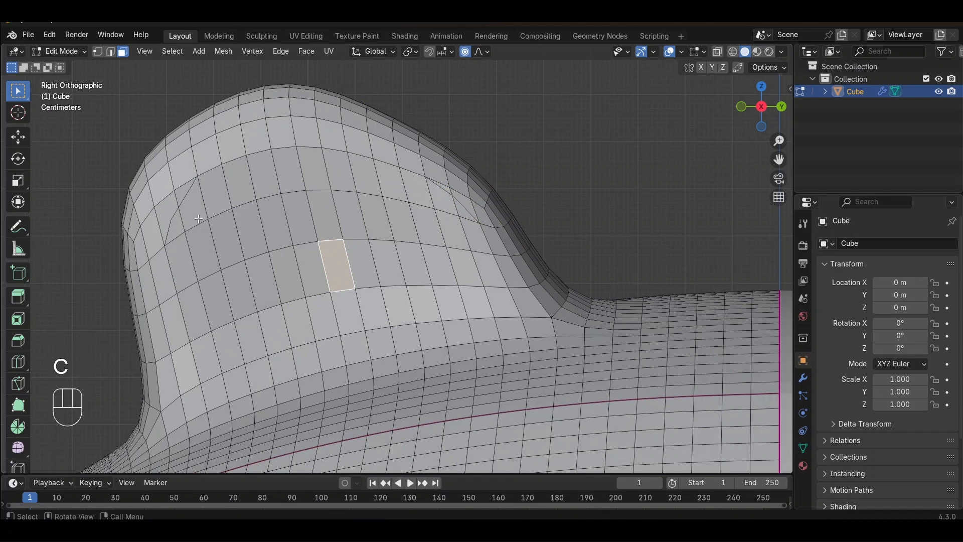
key("c")
mouse_move(203, 256)
left_mouse_down()
mouse_move(197, 236)
mouse_move(221, 187)
mouse_move(409, 193)
mouse_move(458, 226)
left_mouse_up()
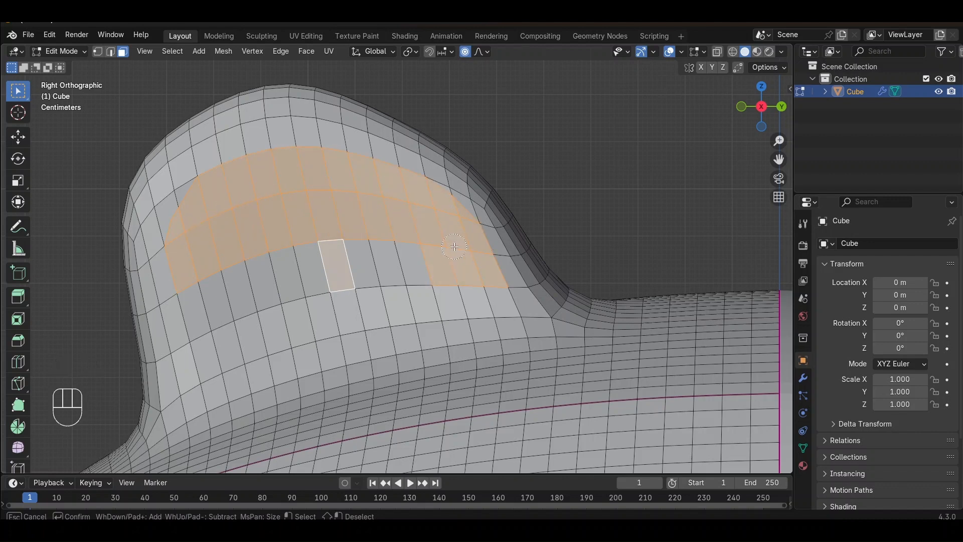
mouse_move(407, 301)
left_mouse_down()
mouse_move(216, 339)
mouse_move(376, 270)
left_mouse_up()
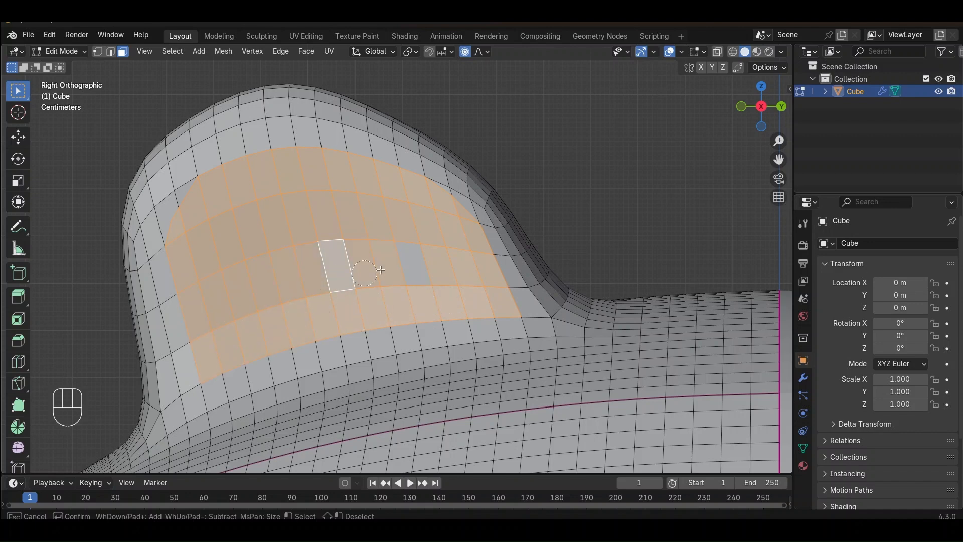
right_click(404, 264)
scroll(407, 265, "down", 2)
scroll(407, 265, "up", 2)
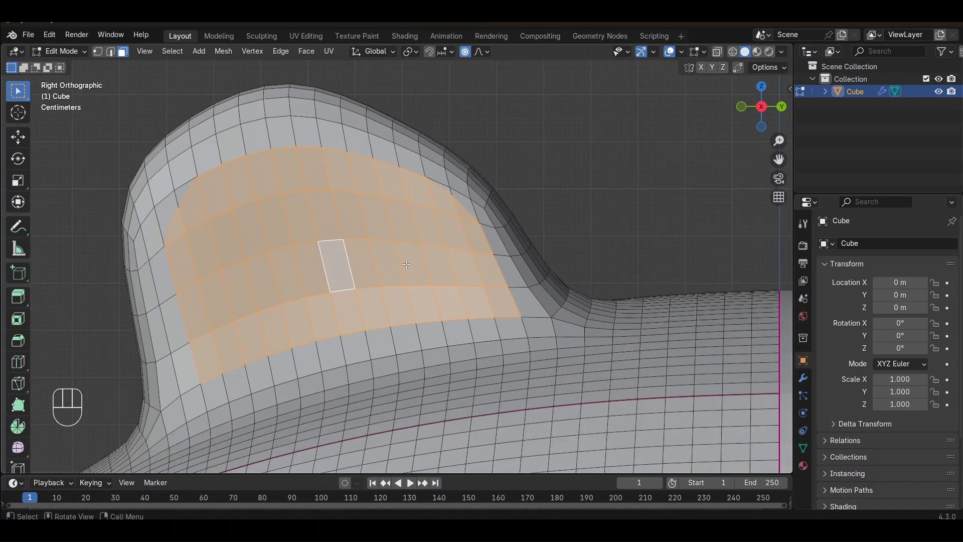
- Add a second material slot to the cat body and create a new material in it
mouse_move(406, 263)
middle_mouse_down()
mouse_move(432, 279)
mouse_move(439, 271)
mouse_move(413, 261)
middle_mouse_up()
scroll(439, 267, "down", 4)
scroll(414, 261, "up", 1)
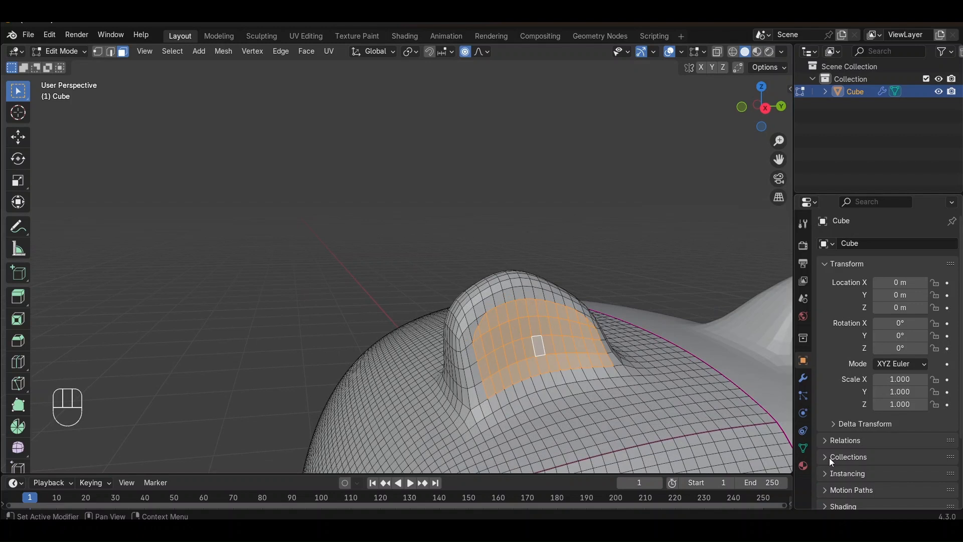
left_click(805, 465)
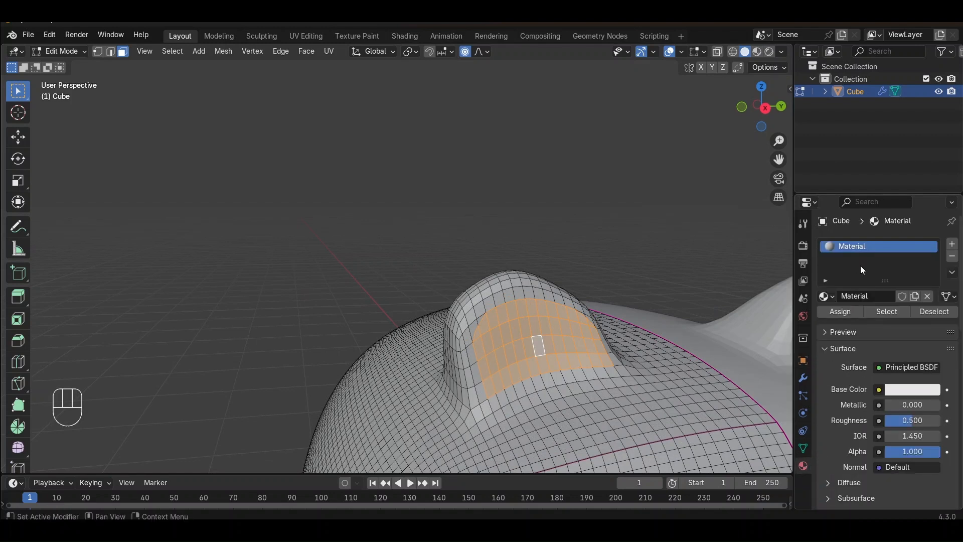
left_click(953, 244)
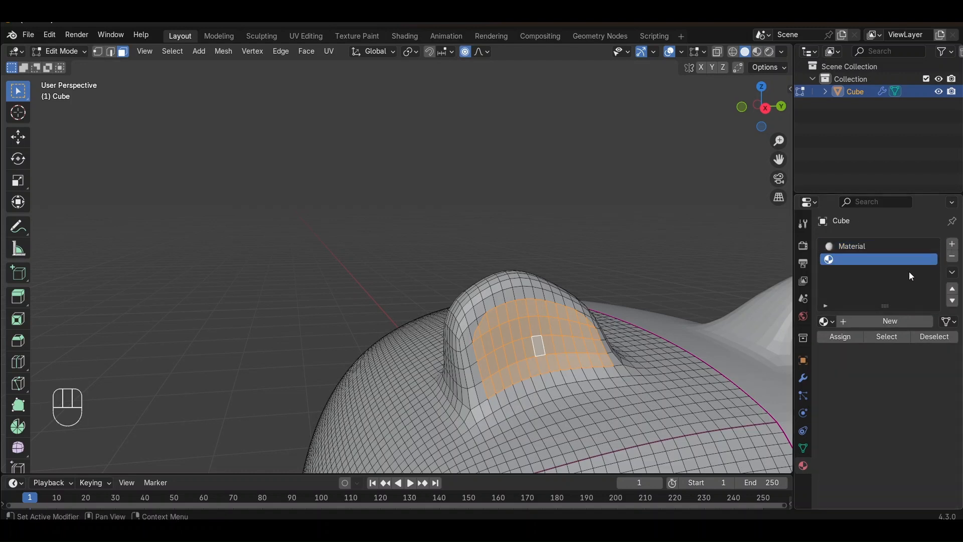
left_click(862, 319)
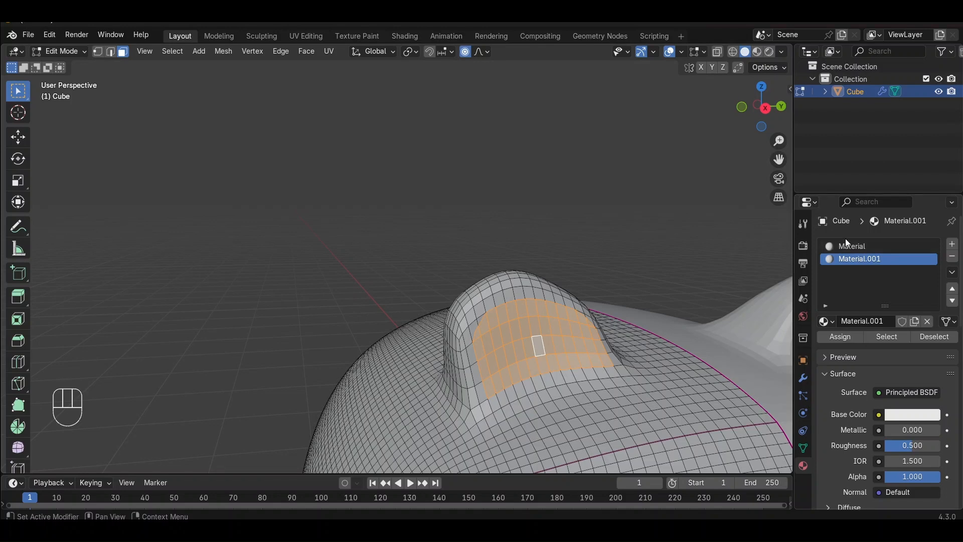
- In the right view, add the half-mouth faces beside the mirror seam to the inner-ear selection using circle select
middle_click_drag(499, 323, 411, 216, "shift")
scroll(406, 237, "up", 3)
scroll(405, 238, "down", 5)
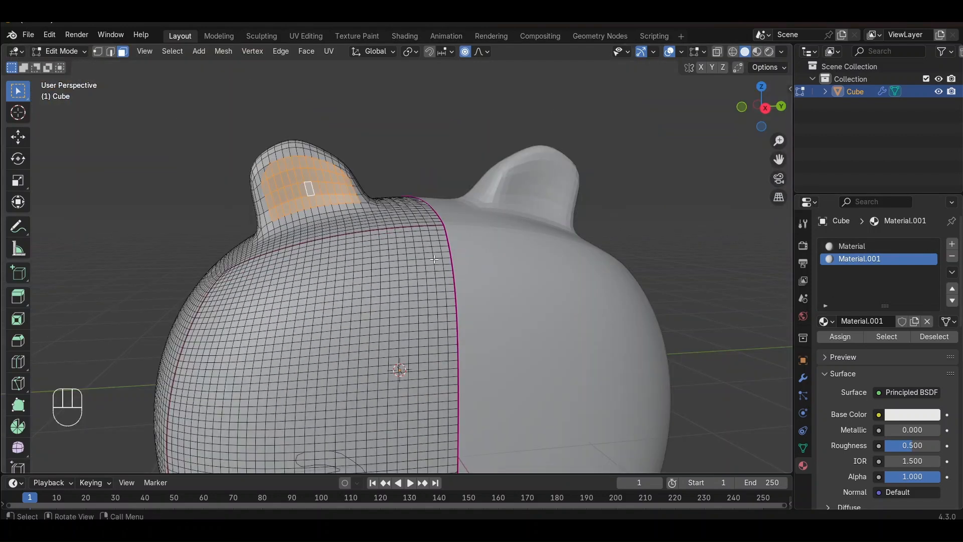
left_click(763, 110)
scroll(411, 251, "up", 5)
middle_click_drag(251, 215, 491, 216, "shift")
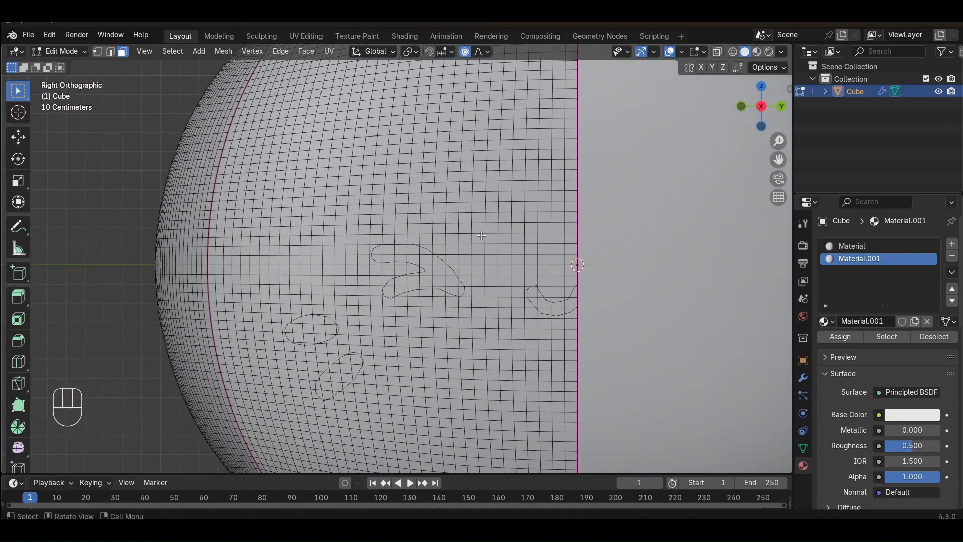
scroll(492, 216, "up", 3)
middle_click_drag(393, 337, 200, 295, "shift")
middle_click_drag(600, 327, 494, 301, "shift")
scroll(354, 298, "up", 3)
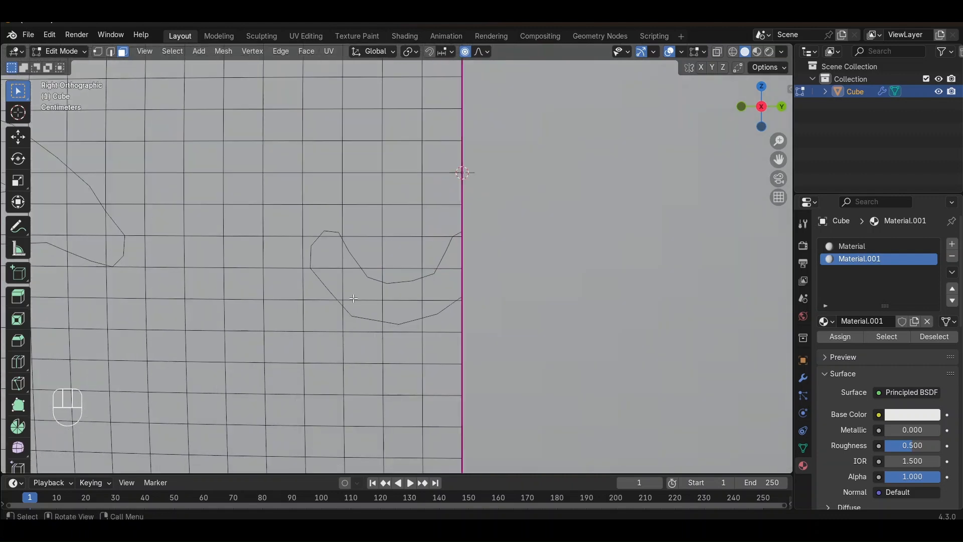
scroll(353, 298, "up", 2)
key("c")
mouse_move(300, 256)
left_mouse_down()
mouse_move(301, 249)
mouse_move(344, 311)
mouse_move(333, 312)
mouse_move(454, 319)
mouse_move(468, 311)
mouse_move(491, 237)
left_mouse_up()
right_click(493, 237)
- Add all faces inside the curved eye outline to the selection using circle select
middle_click_drag(256, 319, 105, 320, "shift")
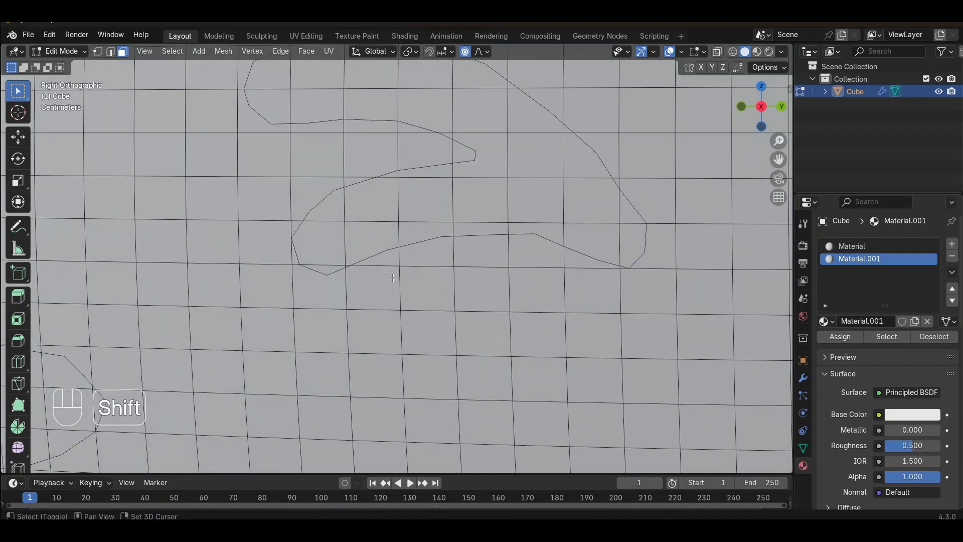
middle_click_drag(393, 277, 356, 293, "shift")
key("shift+c")
scroll(320, 282, "up", 9)
middle_click_drag(214, 350, 415, 276, "shift")
scroll(415, 276, "up", 3)
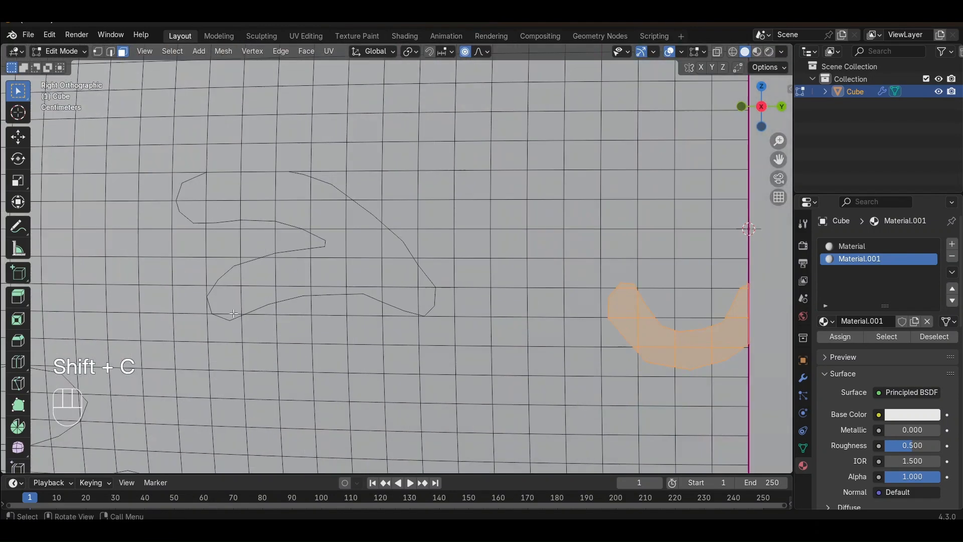
key("c")
mouse_move(232, 301)
left_mouse_down()
mouse_move(297, 275)
mouse_move(280, 267)
mouse_move(411, 290)
mouse_move(371, 258)
mouse_move(363, 234)
mouse_move(313, 211)
mouse_move(314, 218)
mouse_move(337, 206)
mouse_move(212, 199)
left_mouse_up()
right_click(207, 207)
- Add the faces at the outer end and lower edge of the upper cheek oval to the selection
middle_click_drag(202, 321, 526, 254, "shift")
middle_click_drag(326, 358, 330, 302, "shift")
scroll(330, 302, "up", 1)
key("c")
mouse_move(314, 317)
left_mouse_down()
mouse_move(274, 313)
mouse_move(264, 293)
left_mouse_up()
right_click(264, 295)
left_click(260, 339, "shift")
left_click(286, 344, "shift")
- Add the remaining top, inner-end and lower faces of the upper cheek oval to the selection
key("c")
left_click(273, 272)
mouse_move(284, 270)
left_mouse_down()
mouse_move(354, 266)
mouse_move(396, 279)
left_mouse_up()
left_click(402, 275)
right_click(401, 275)
left_click(430, 282, "shift")
left_click(426, 257, "shift")
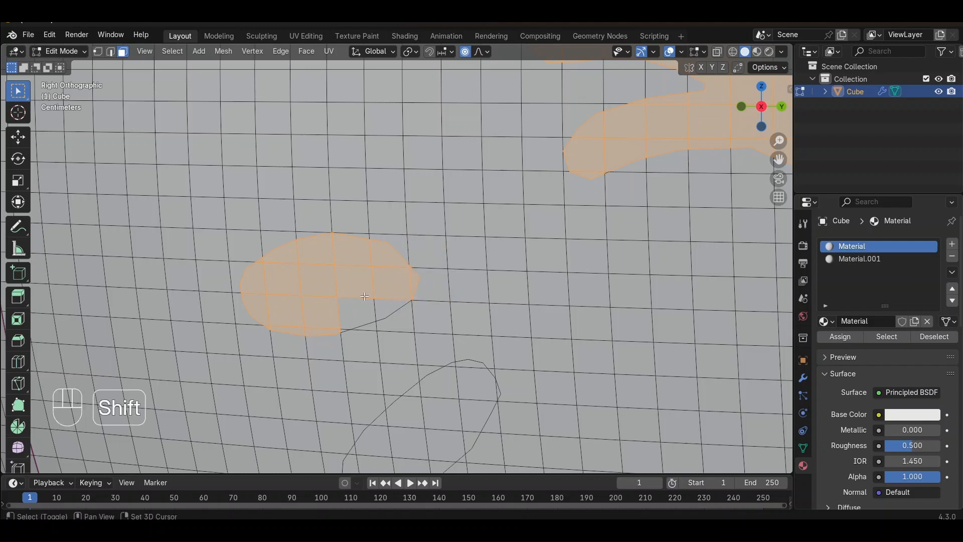
key("c")
left_click(345, 314)
left_click(376, 305)
right_click(376, 305)
- Add all faces inside the slanted lower cheek oval to the selection using circle select
middle_click_drag(427, 469, 374, 338, "shift")
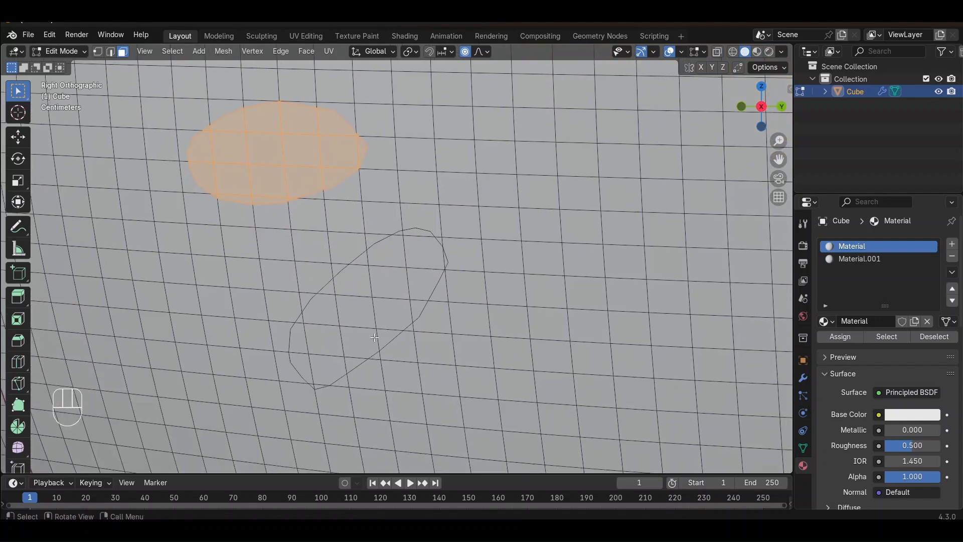
key("c")
mouse_move(320, 374)
left_mouse_down()
mouse_move(316, 326)
mouse_move(348, 290)
mouse_move(408, 245)
mouse_move(427, 257)
mouse_move(408, 300)
mouse_move(371, 330)
left_mouse_up()
left_click(346, 352)
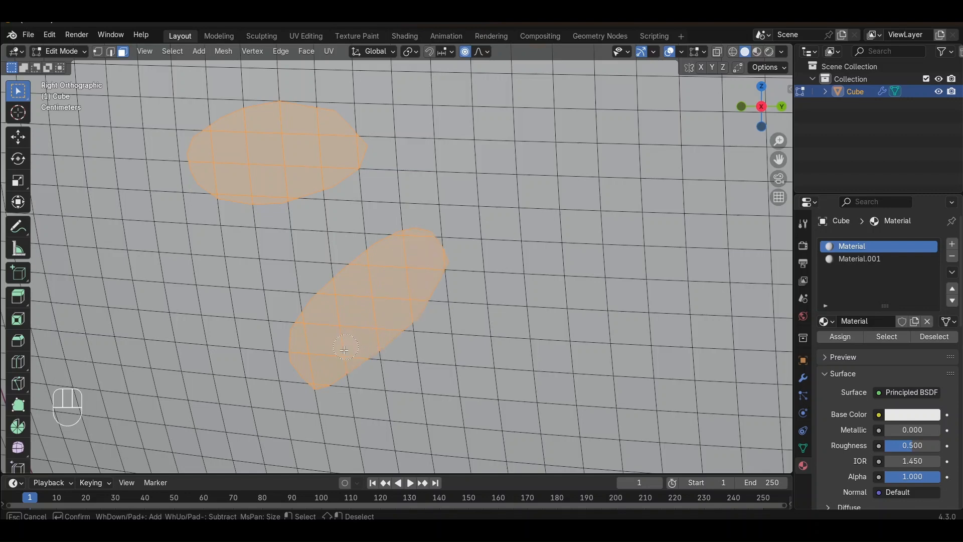
right_click(345, 353)
scroll(344, 352, "down", 8)
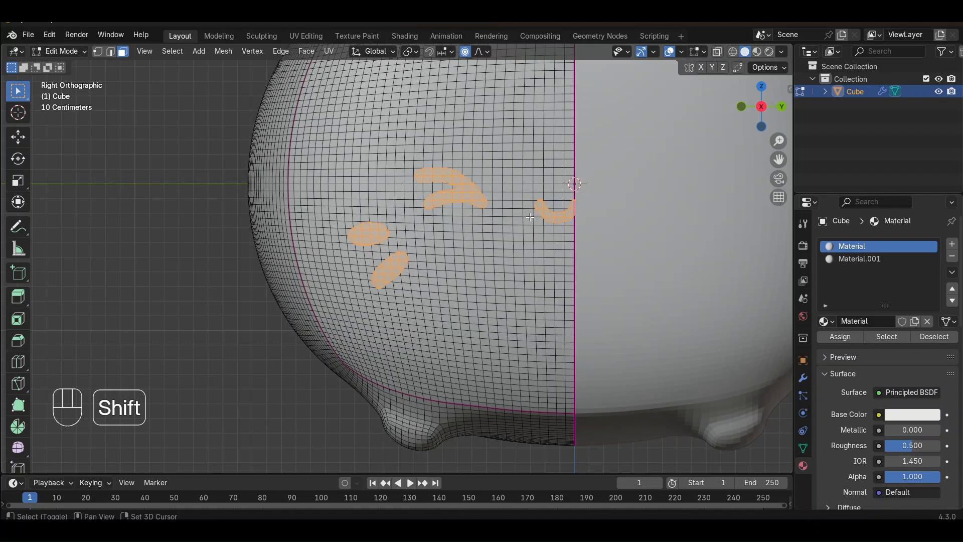
middle_click_drag(530, 218, 372, 354, "shift")
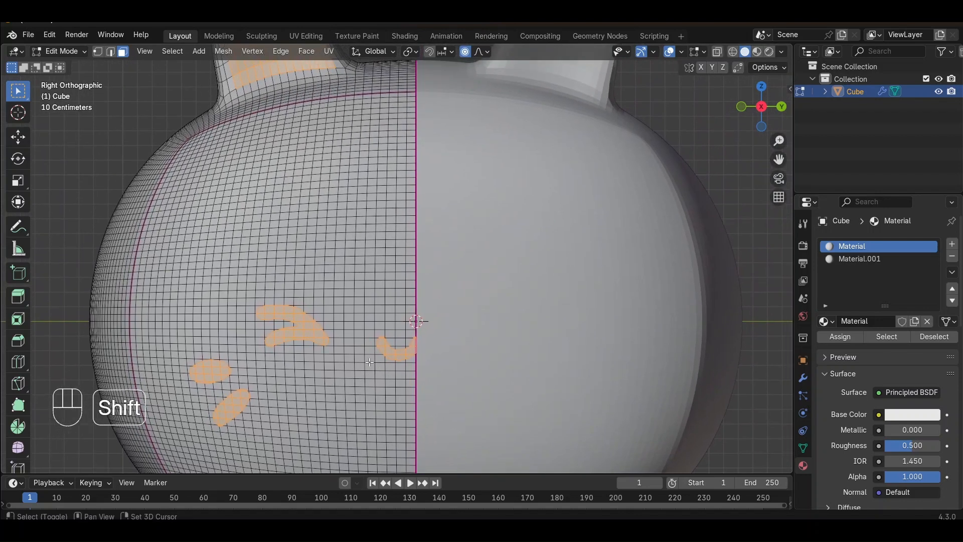
scroll(484, 252, "down", 1)
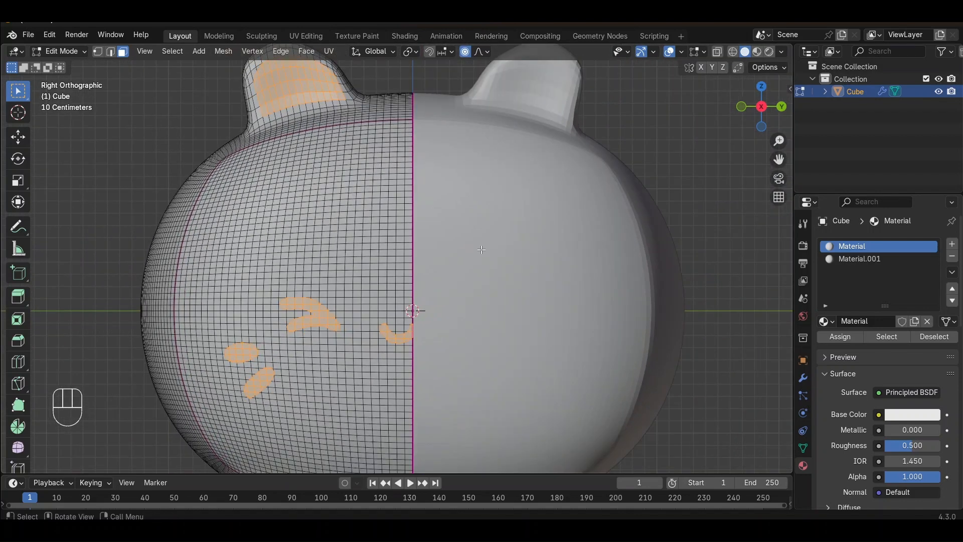
- Assign Material.001 to the selected ear and facial-feature faces and return to Object Mode
left_click(856, 258)
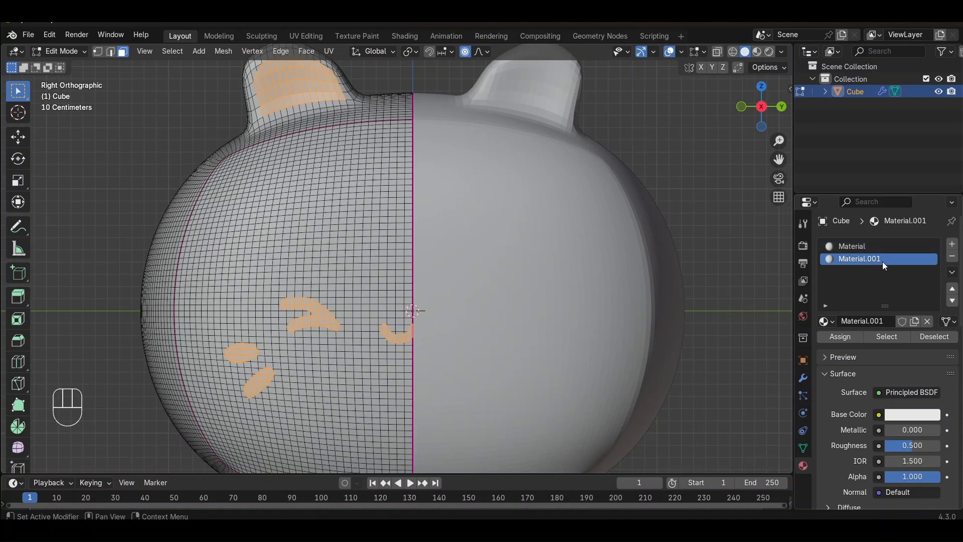
left_click(845, 338)
key("Tab")
middle_click_drag(652, 287, 685, 301)
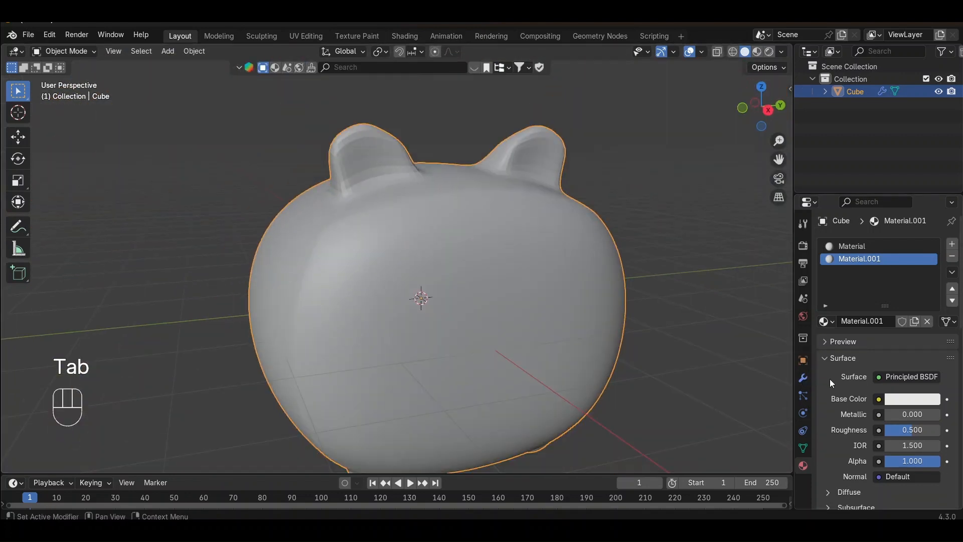
- Set the base color of the body's Material to near-black
left_click(856, 246)
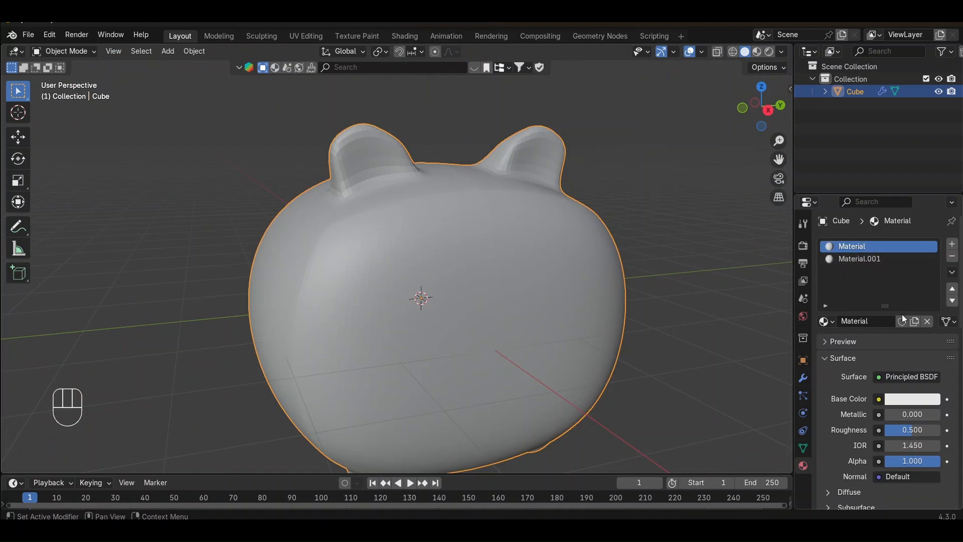
left_click(906, 402)
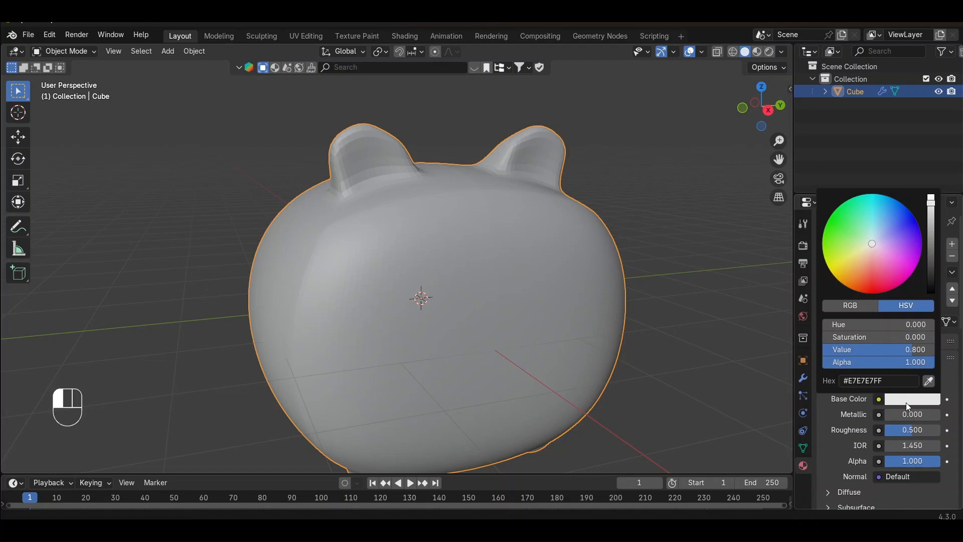
left_click_drag(931, 199, 931, 287)
key("Tab")
middle_click_drag(645, 301, 628, 299)
key("ctrl+Tab")
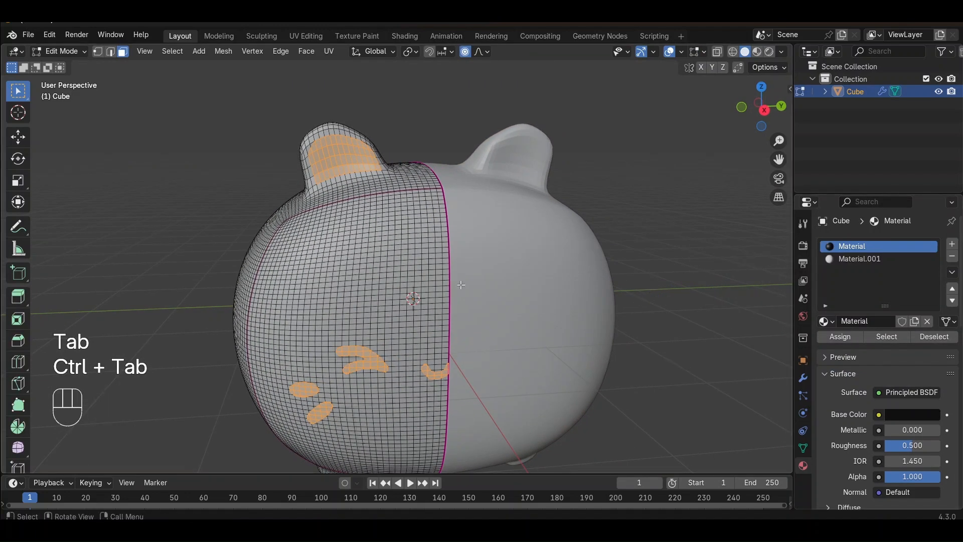
scroll(414, 281, "down", 1)
scroll(423, 277, "up", 3)
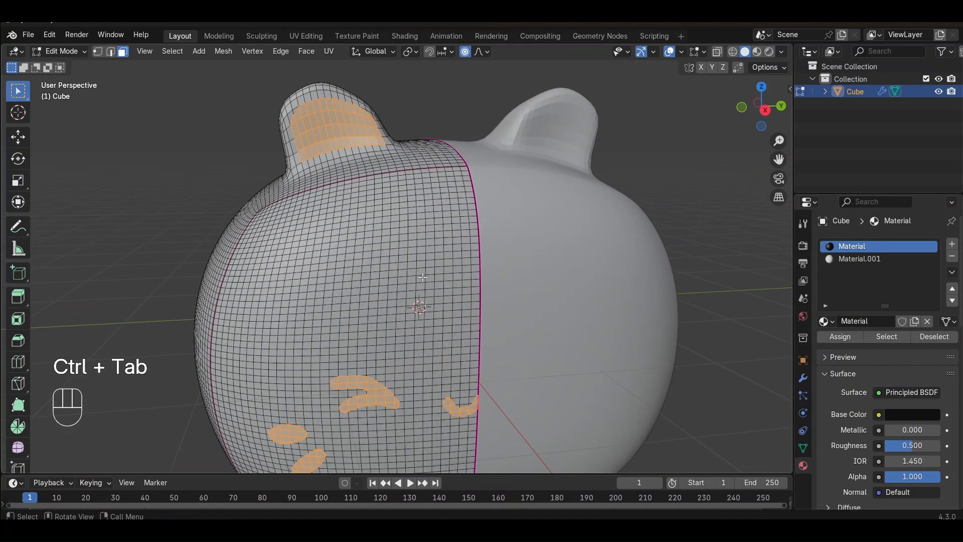
scroll(423, 278, "down", 2)
key("Tab")
scroll(511, 283, "down", 2)
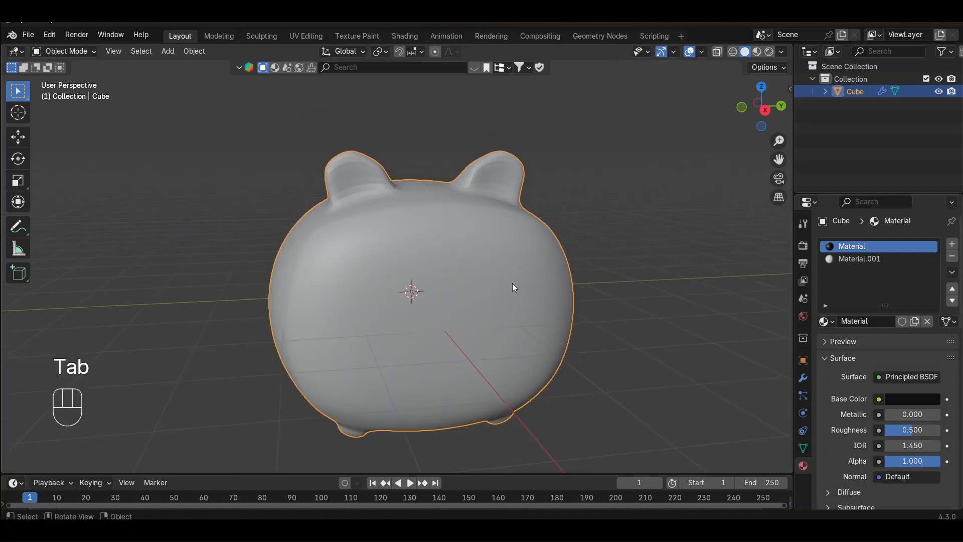
- Switch the viewport shading to Material Preview and view the cat's colored face and ears
middle_click_drag(511, 283, 549, 283)
left_click(759, 52)
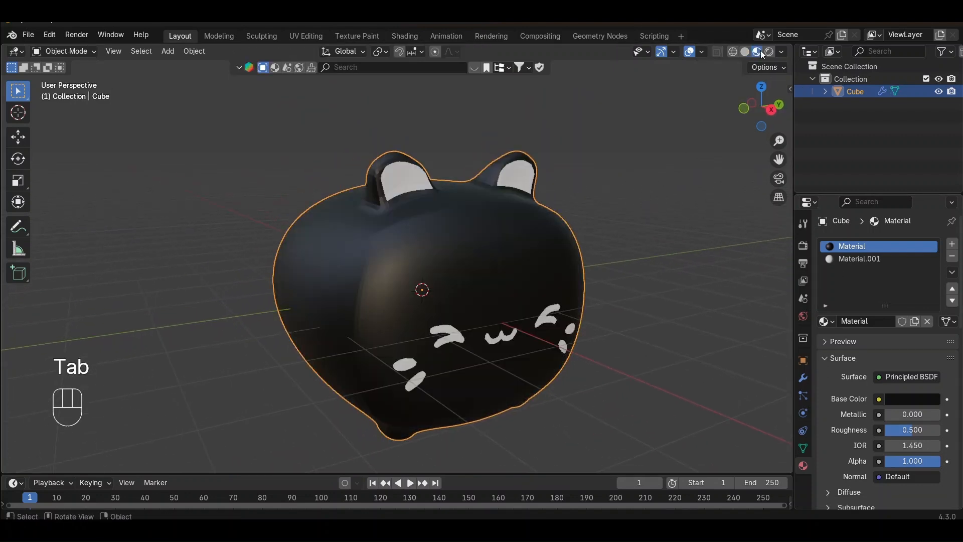
middle_click_drag(586, 243, 544, 249)
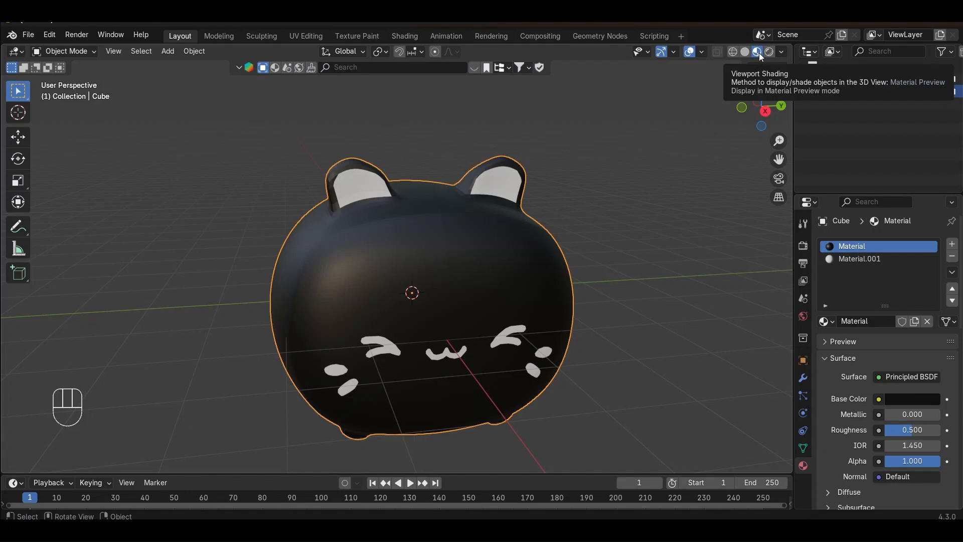
- Raise the roughness of both the black body material and the white Material.001 for a matte finish
left_click(867, 259)
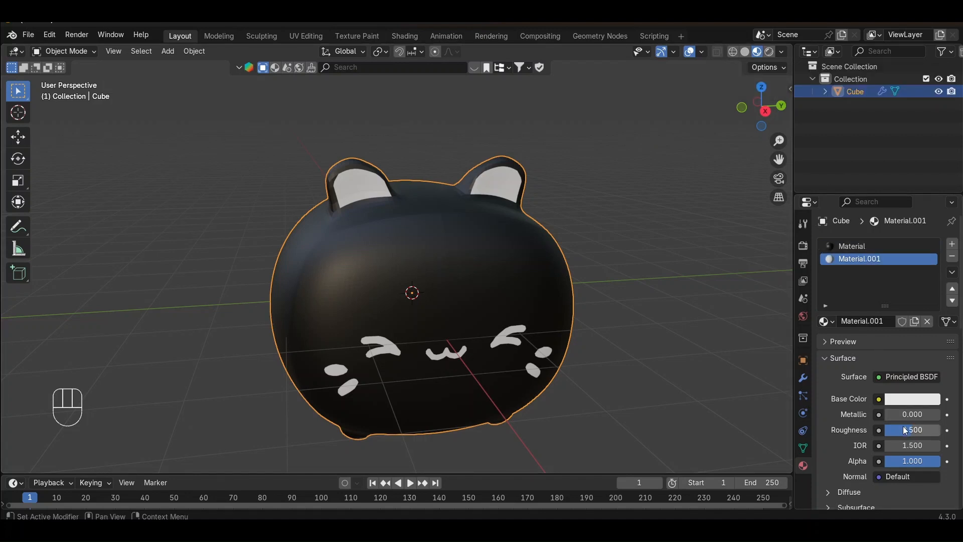
left_click(843, 246)
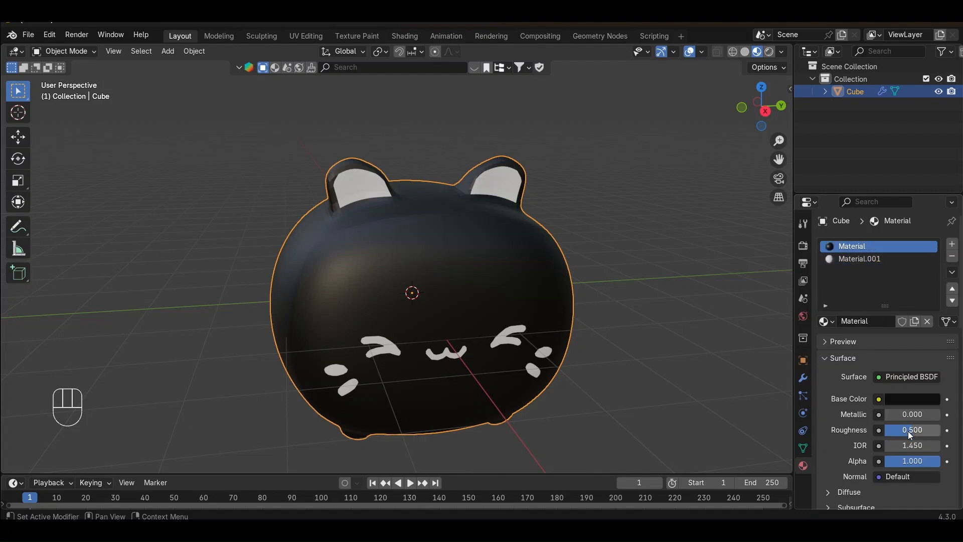
left_click(848, 260)
left_click_drag(911, 430, 940, 430)
mouse_move(554, 284)
middle_mouse_down()
mouse_move(606, 251)
mouse_move(638, 260)
mouse_move(574, 294)
mouse_move(560, 281)
middle_mouse_up()
- Apply the Mirror modifier on the cat
left_click(802, 378)
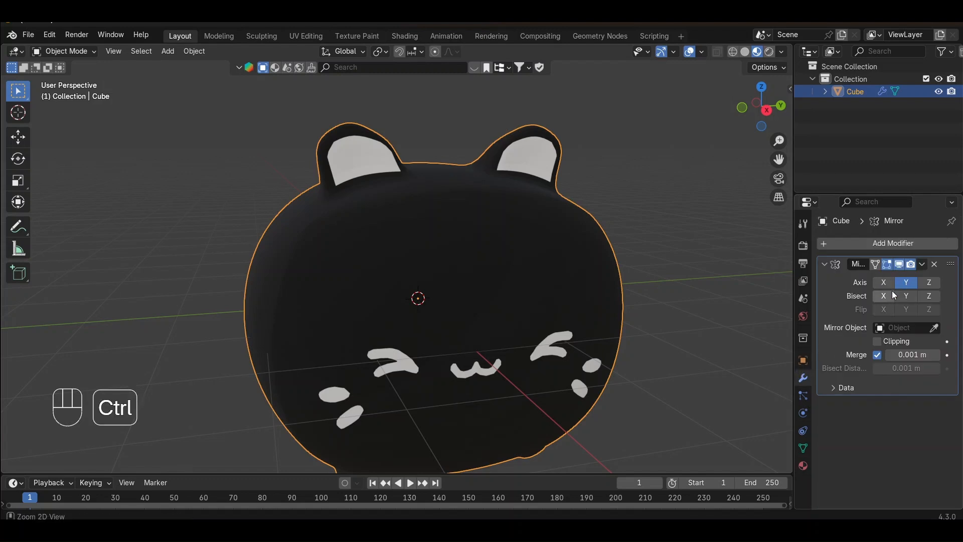
key("ctrl+a")
middle_click_drag(635, 266, 656, 286)
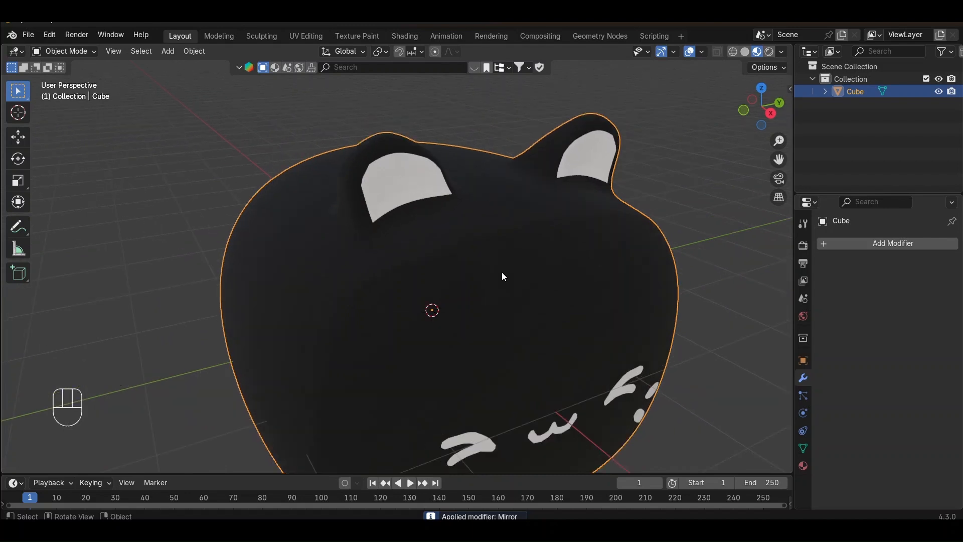
- Shade the cat with Shade Auto Smooth and inspect its surface up close
right_click(503, 275)
left_click(503, 275)
middle_click_drag(502, 275, 685, 235)
scroll(532, 289, "up", 5)
- Turn the Smooth by Angle modifier's viewport display off and on again to compare the shading around the ears and body
left_click(900, 264)
scroll(557, 250, "down", 2)
mouse_move(557, 250)
middle_mouse_down()
mouse_move(511, 237)
mouse_move(548, 236)
middle_mouse_up()
scroll(512, 237, "up", 2)
scroll(549, 236, "down", 3)
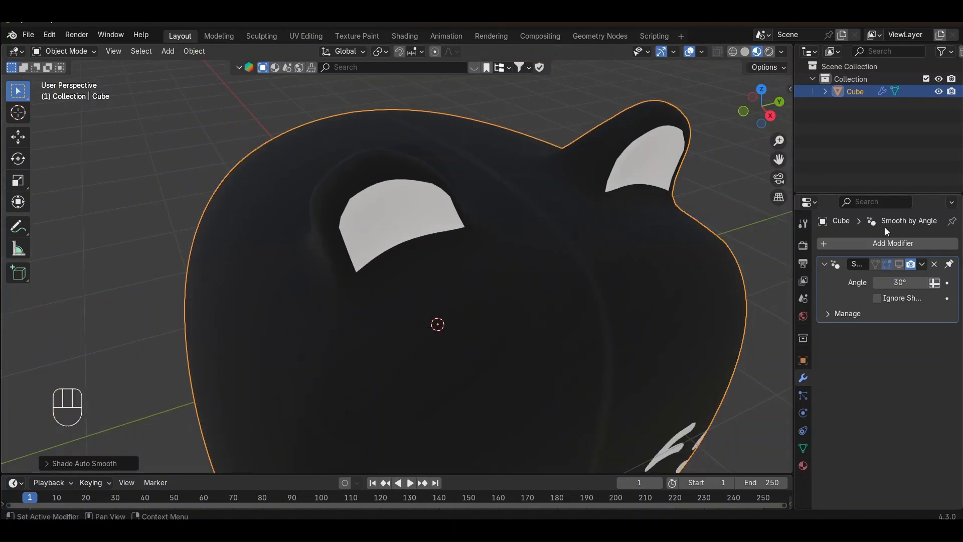
left_click(898, 265)
scroll(583, 224, "down", 5)
middle_click_drag(582, 223, 628, 229)
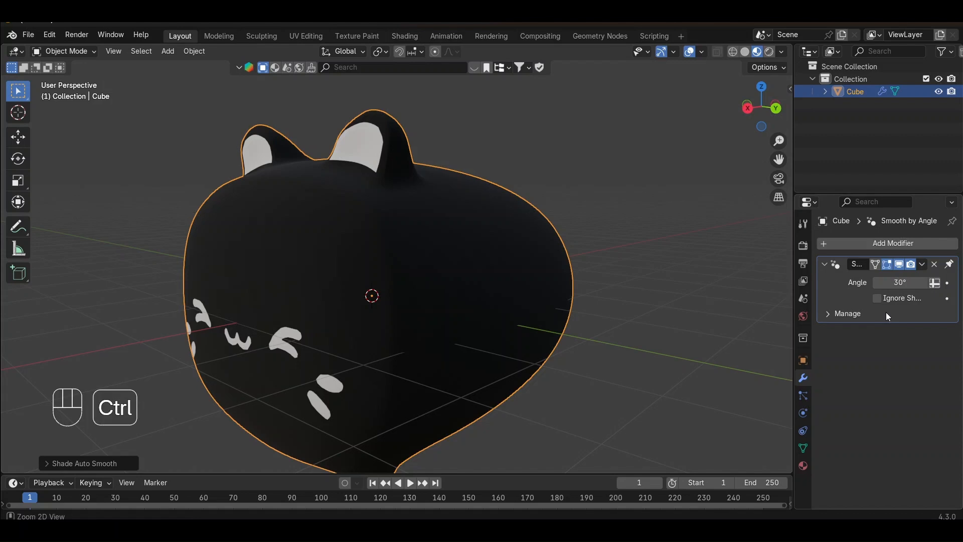
- Apply the Smooth by Angle modifier on the cat
key("ctrl+a")
mouse_move(550, 344)
middle_mouse_down()
mouse_move(615, 348)
mouse_move(738, 322)
mouse_move(783, 330)
mouse_move(567, 318)
mouse_move(540, 346)
middle_mouse_up()
scroll(626, 339, "down", 2)
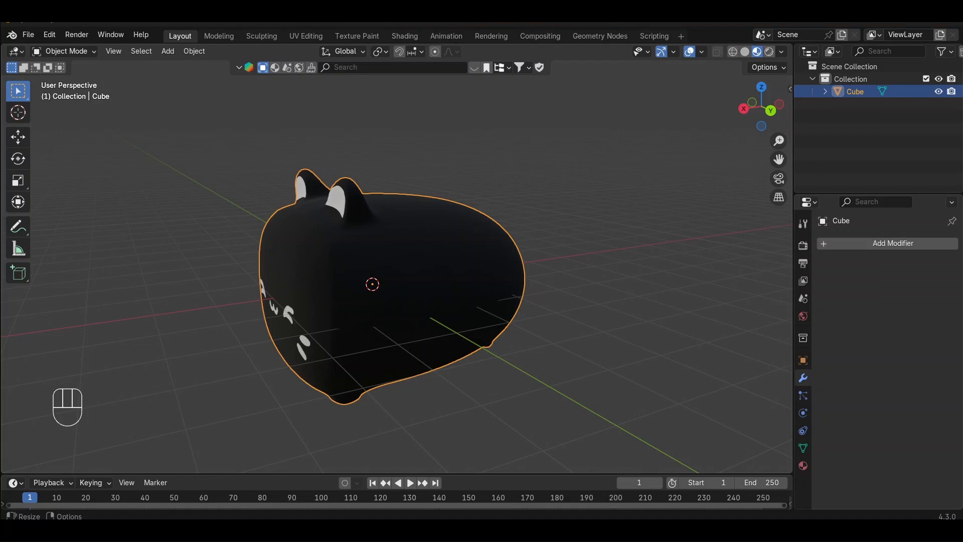
middle_click_drag(452, 260, 507, 256)
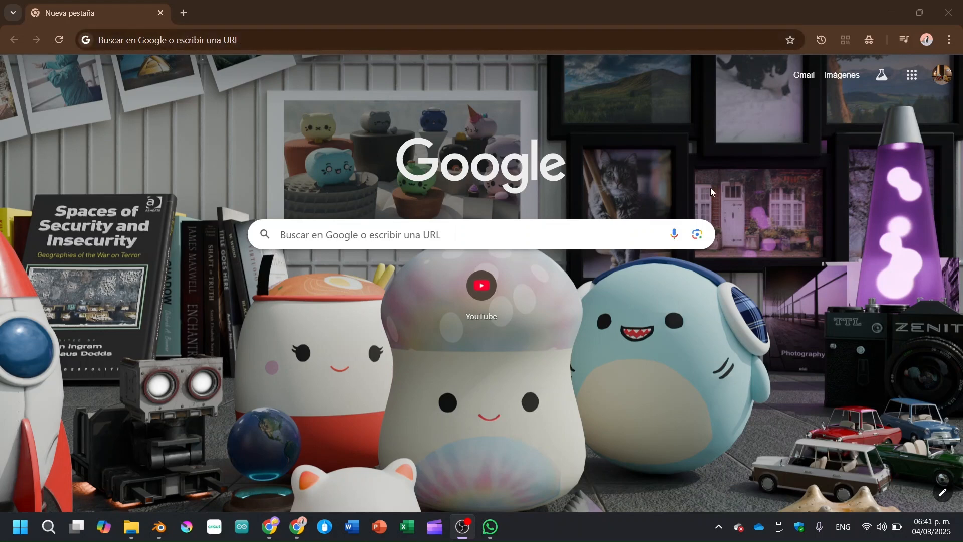
- Switch to Chrome, search Google for "black sesame meowchi" and preview the first two plush images as references
left_click(598, 47)
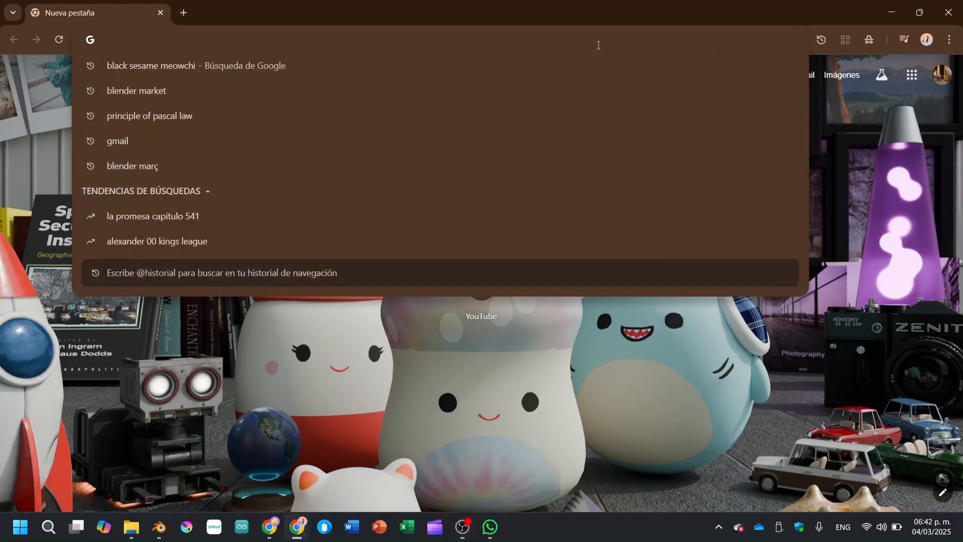
type("black")
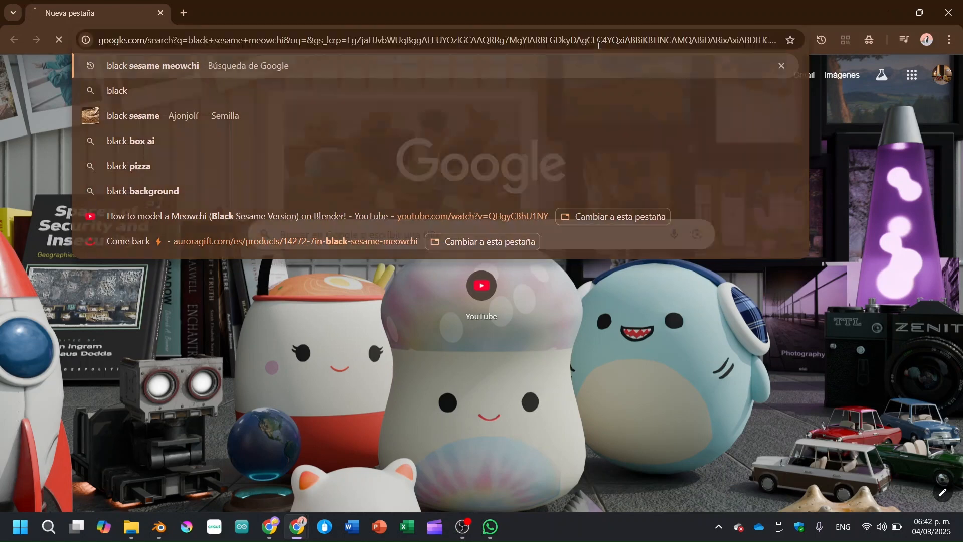
key("Return")
left_click(173, 303)
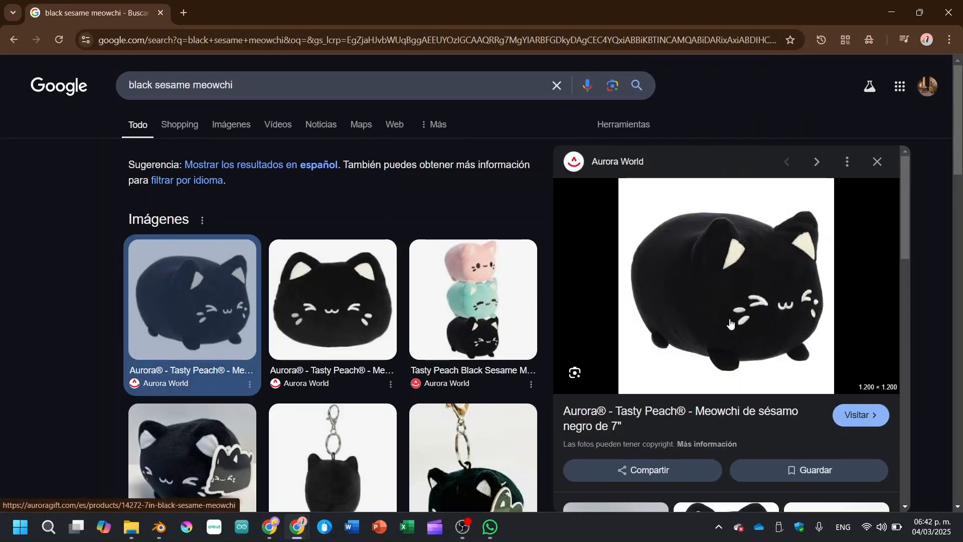
left_click(388, 336)
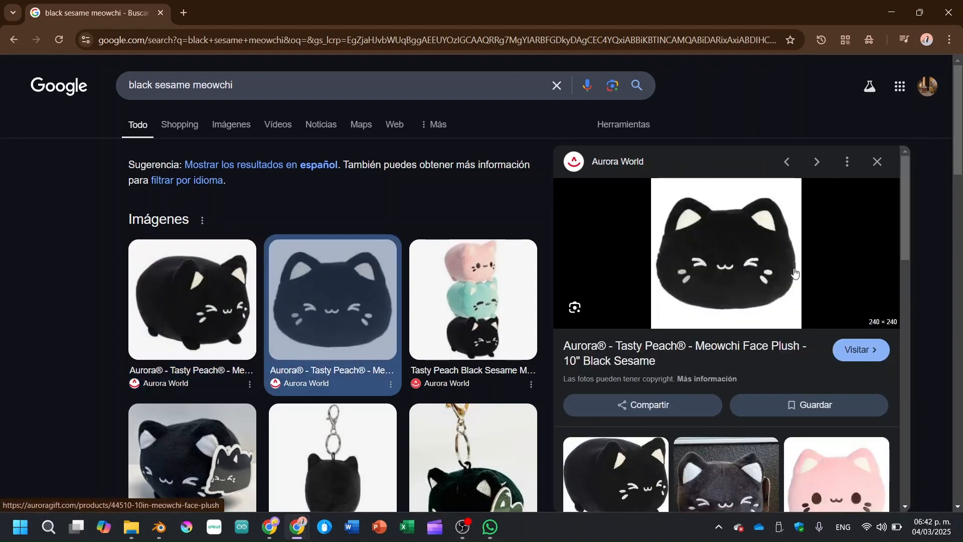